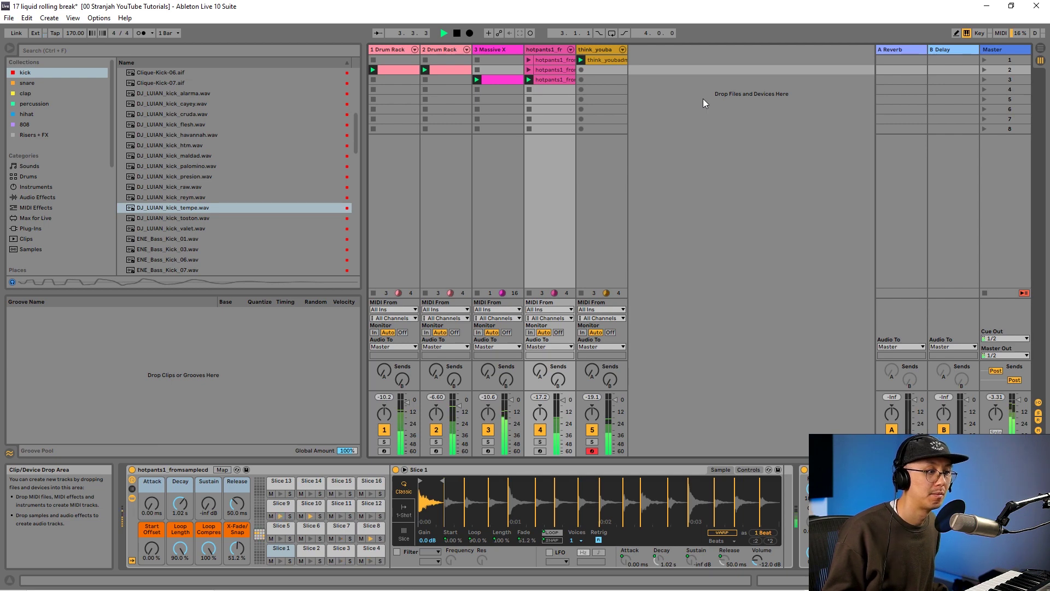
Stop playback and group the two Drum Rack tracks together
{"action": "key", "text": "space"}
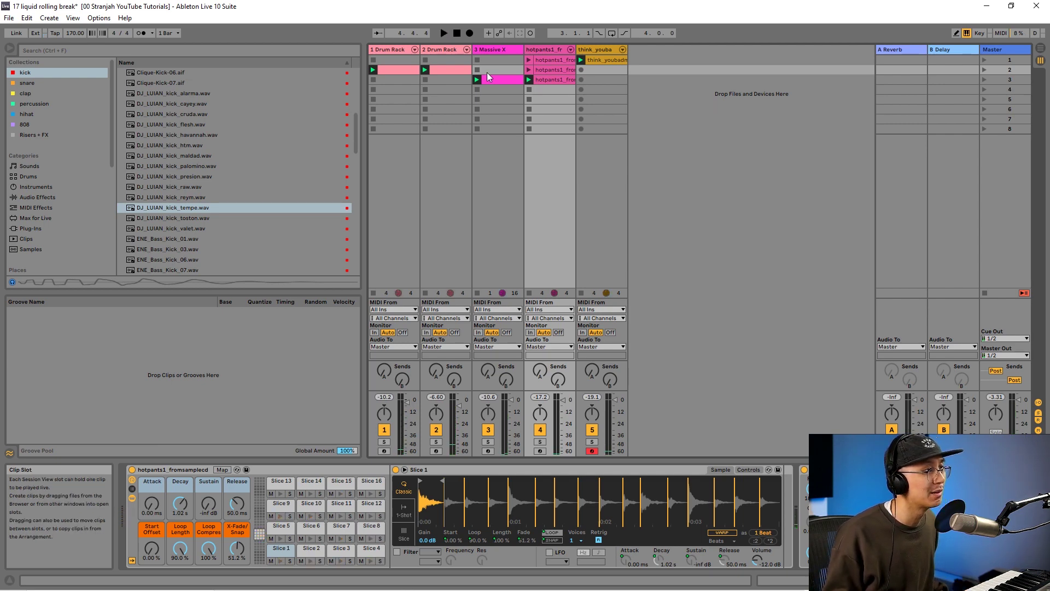
{"action": "left_click", "coordinate": [384, 441]}
{"action": "left_click", "coordinate": [384, 442]}
{"action": "left_click", "coordinate": [398, 48]}
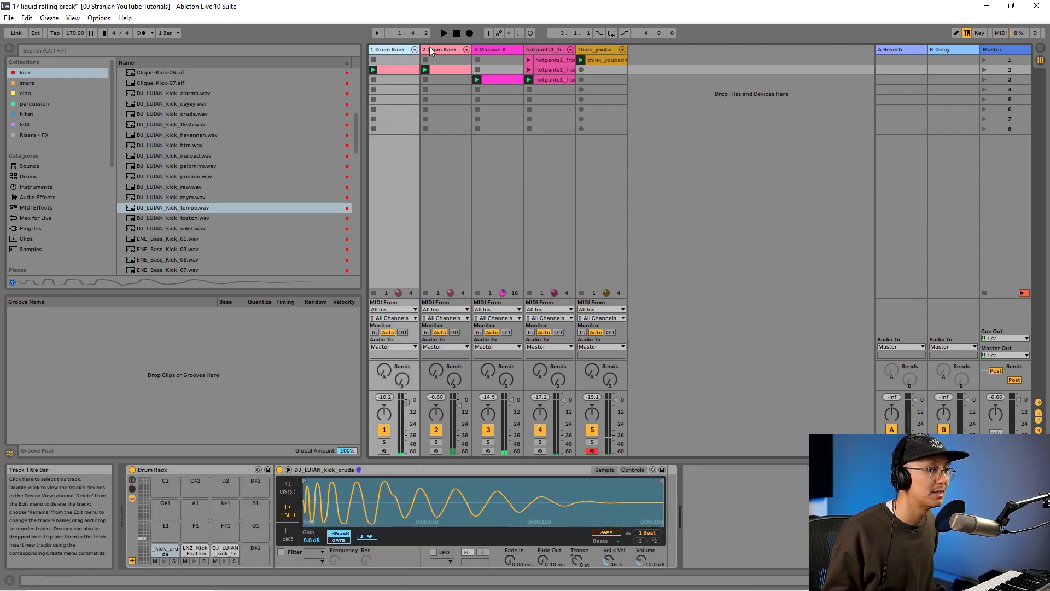
{"action": "left_click", "coordinate": [430, 49]}
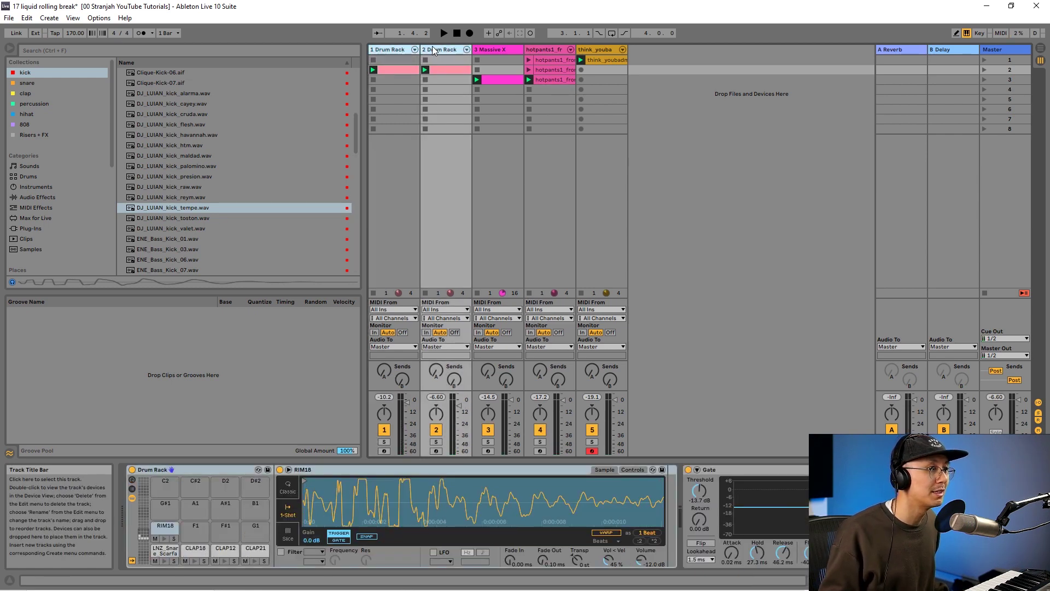
{"action": "key", "text": "ctrl+g"}
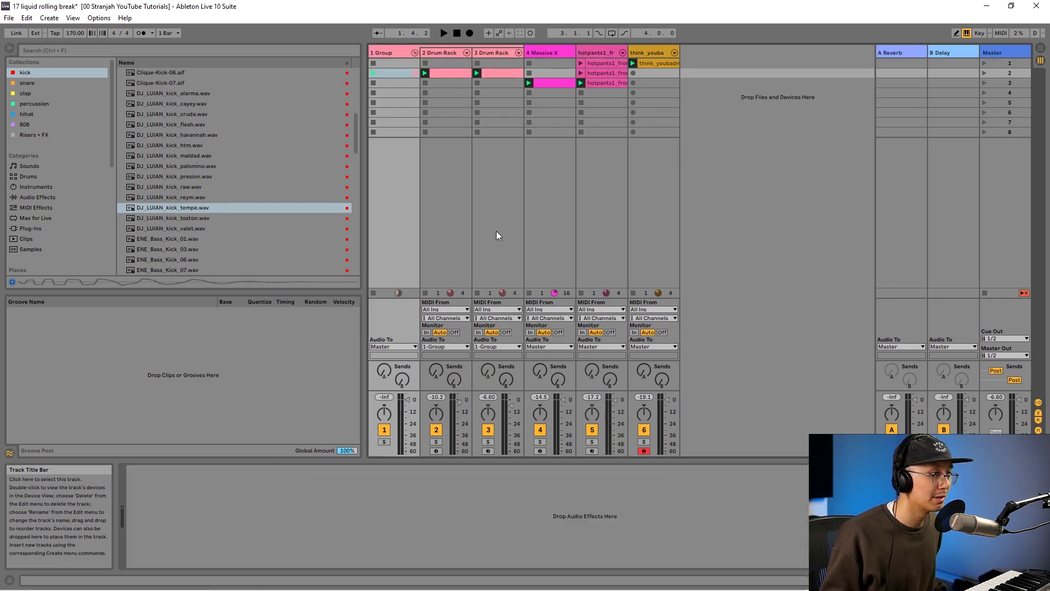
Solo the new drum group and listen to a short stretch of its playback
{"action": "left_click", "coordinate": [385, 442]}
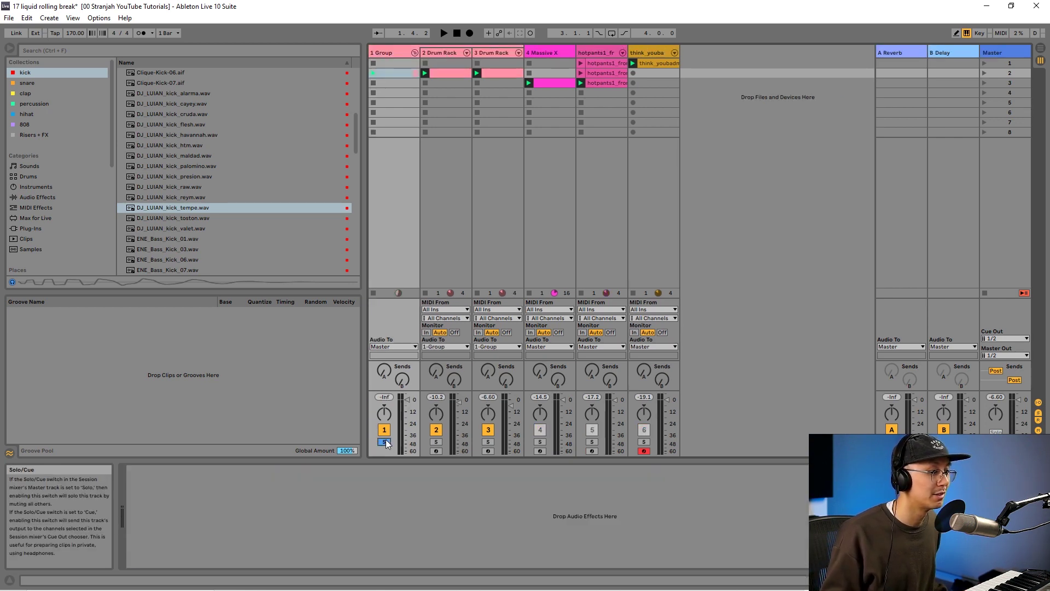
{"action": "key", "text": "space"}
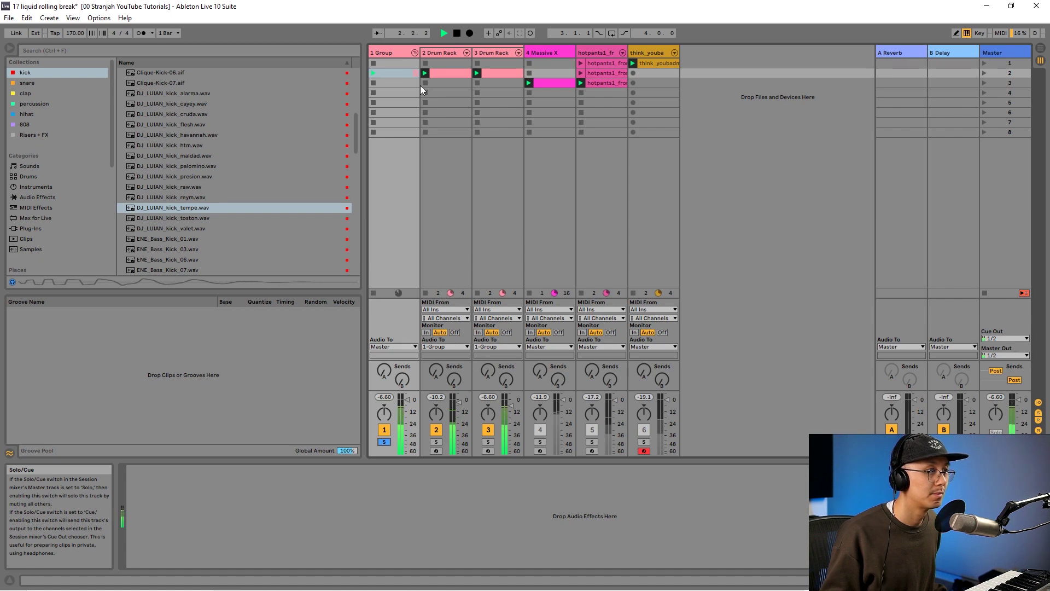
{"action": "left_click", "coordinate": [494, 53]}
{"action": "key", "text": "space"}
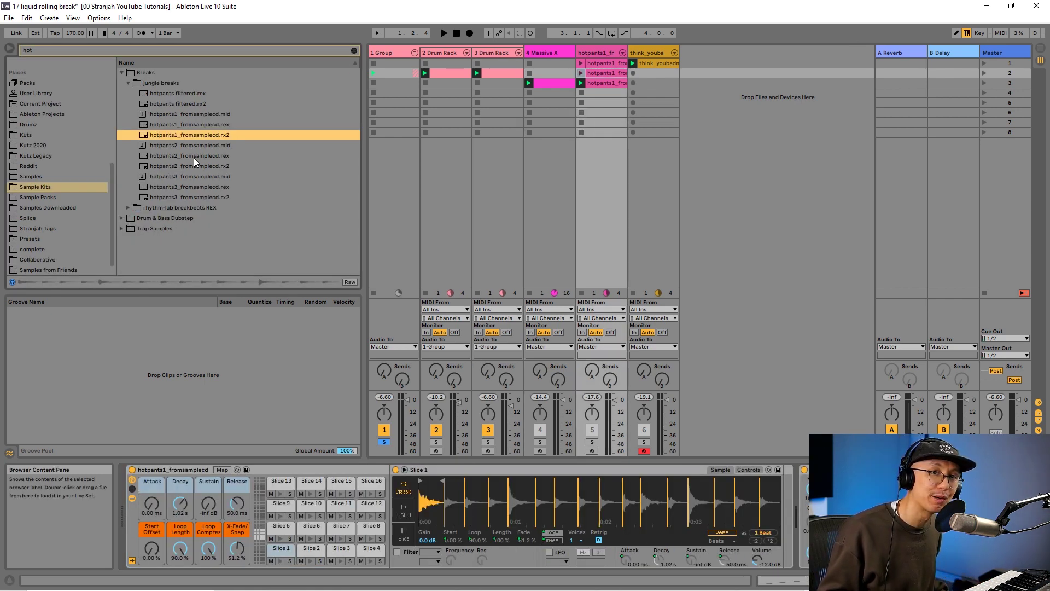
Slice hotpants1_fromsamplecd.rx2 to a new MIDI track, one slice per REX slice, with the Built-in slicing preset
{"action": "right_click", "coordinate": [219, 136]}
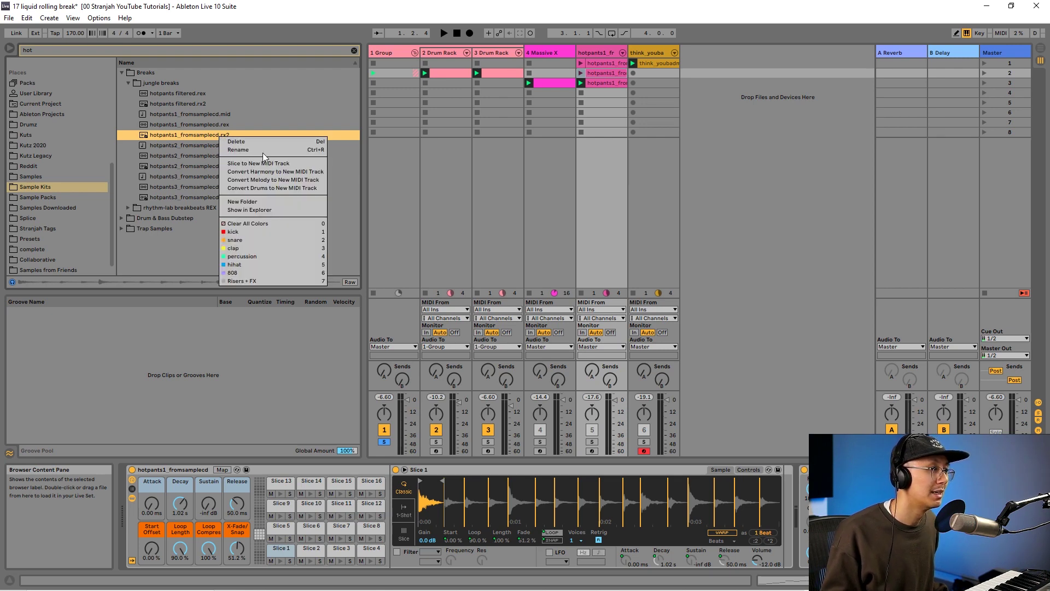
{"action": "left_click", "coordinate": [280, 165]}
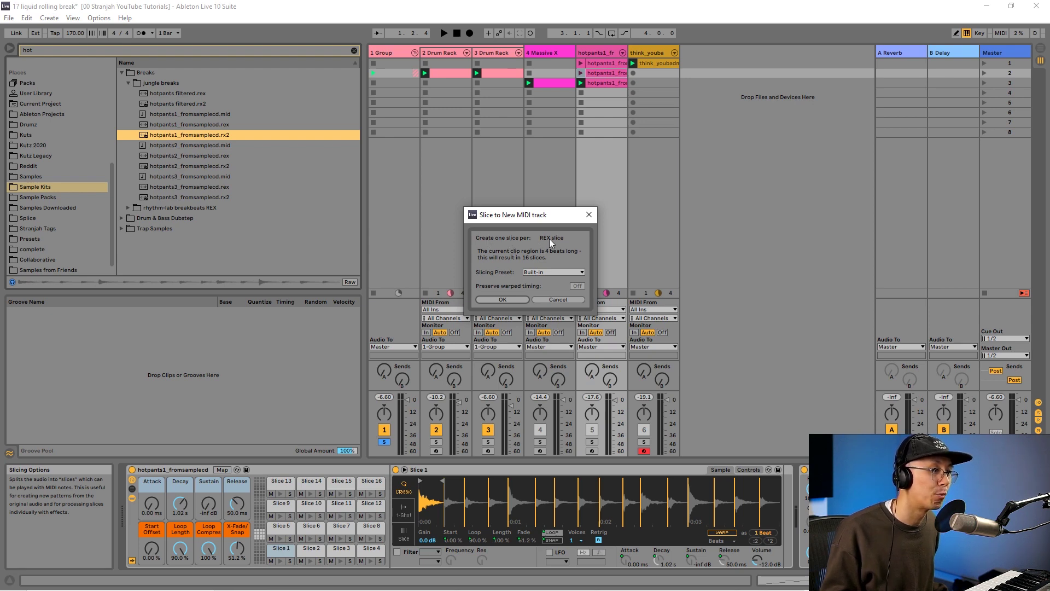
{"action": "left_click", "coordinate": [511, 300]}
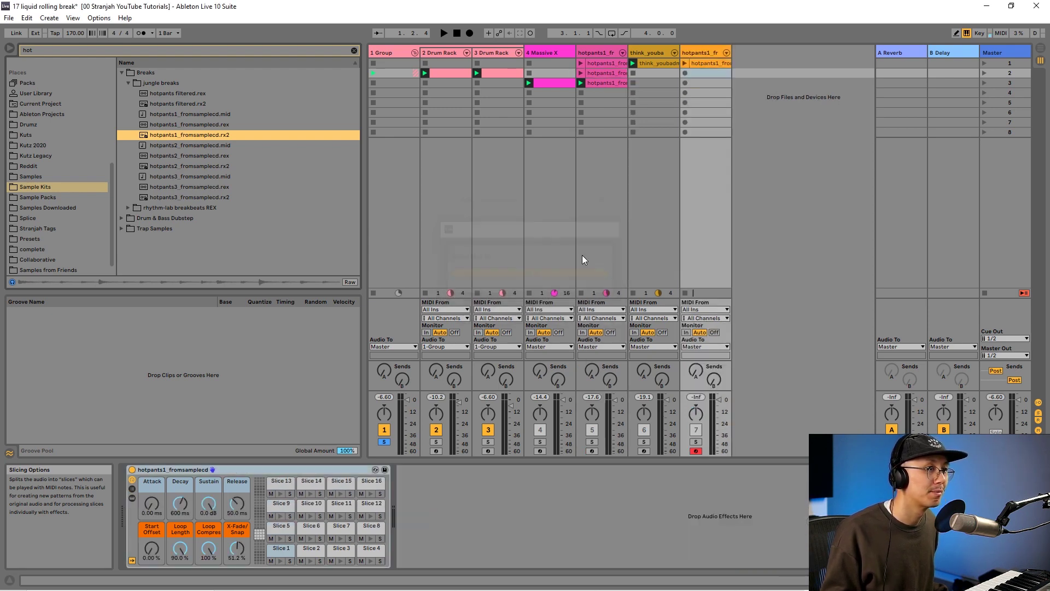
Open the new sliced hotpants clip in an enlarged note editor and audition it soloed
{"action": "double_click", "coordinate": [717, 62]}
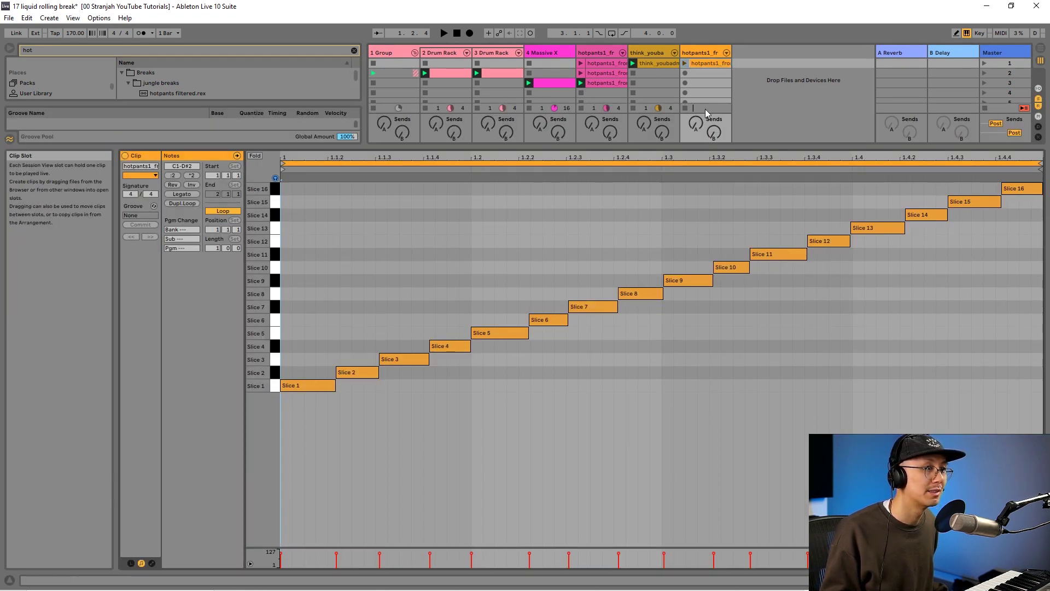
{"action": "left_click_drag", "start_coordinate": [691, 142], "coordinate": [691, 375]}
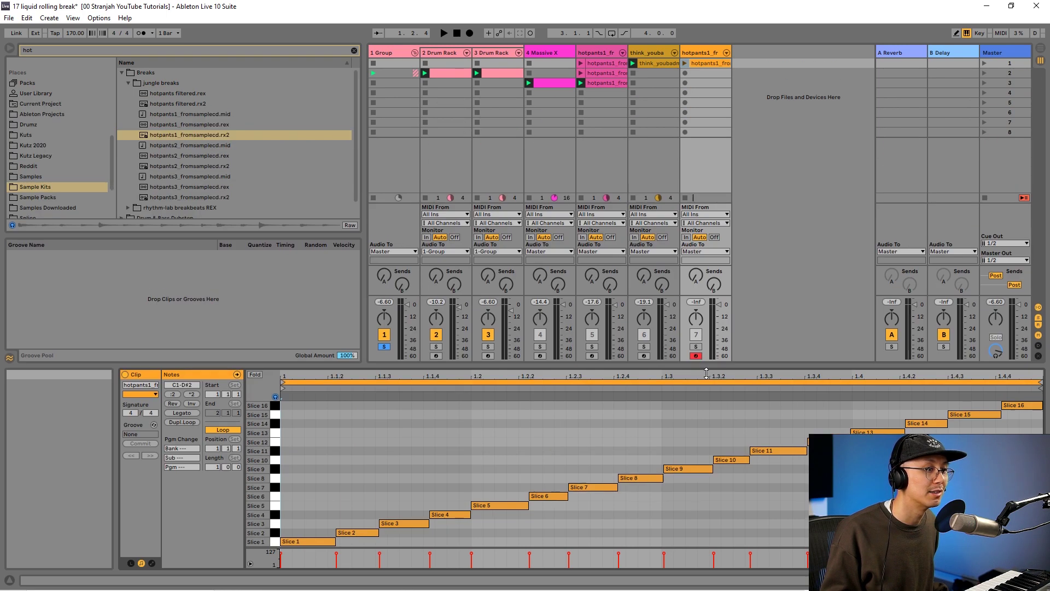
{"action": "left_click", "coordinate": [685, 63]}
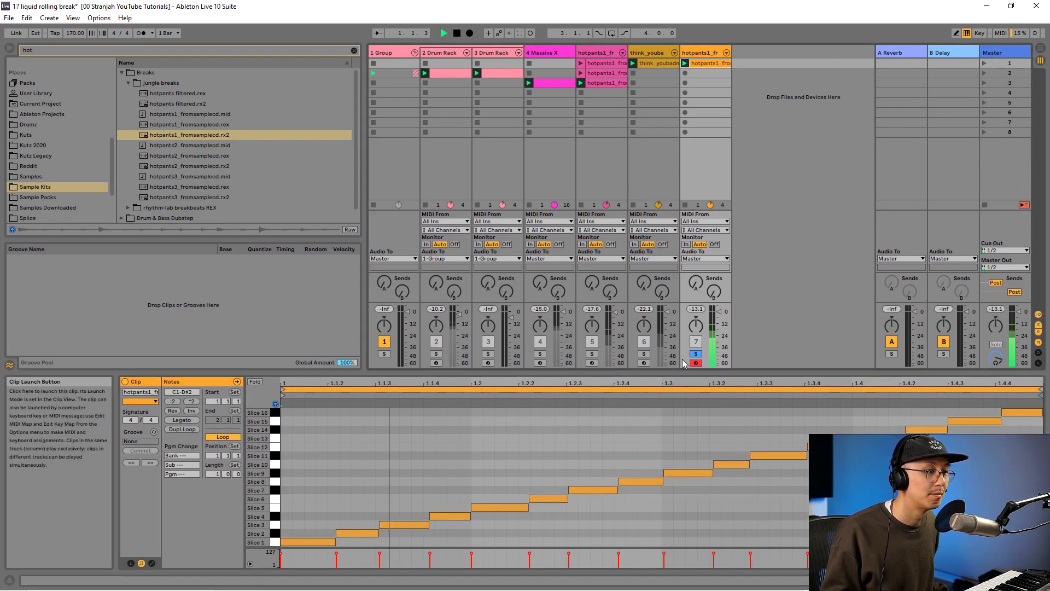
{"action": "left_click_drag", "start_coordinate": [674, 375], "coordinate": [674, 244]}
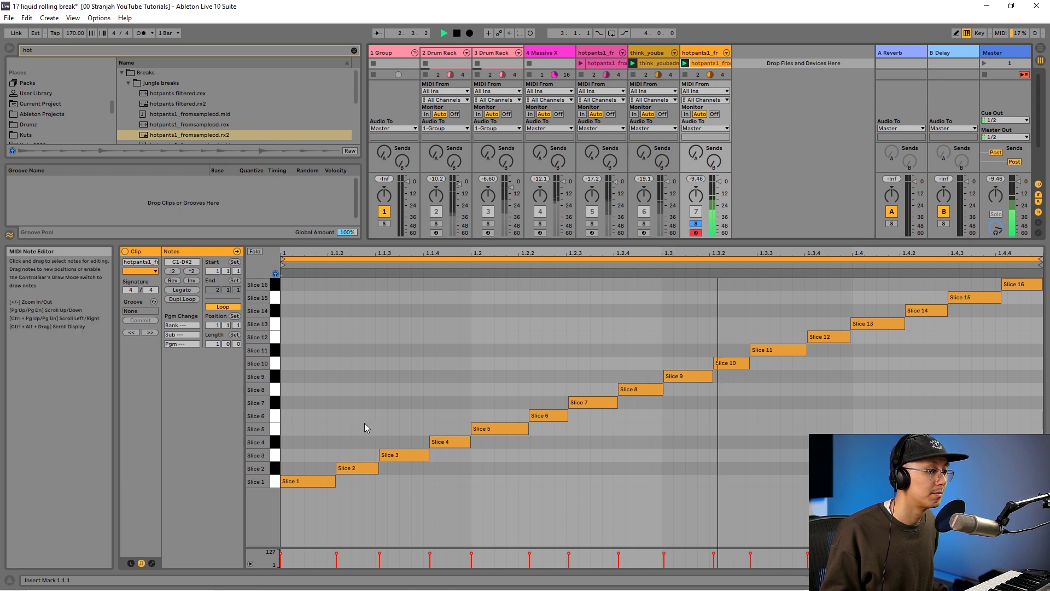
{"action": "key", "text": "space"}
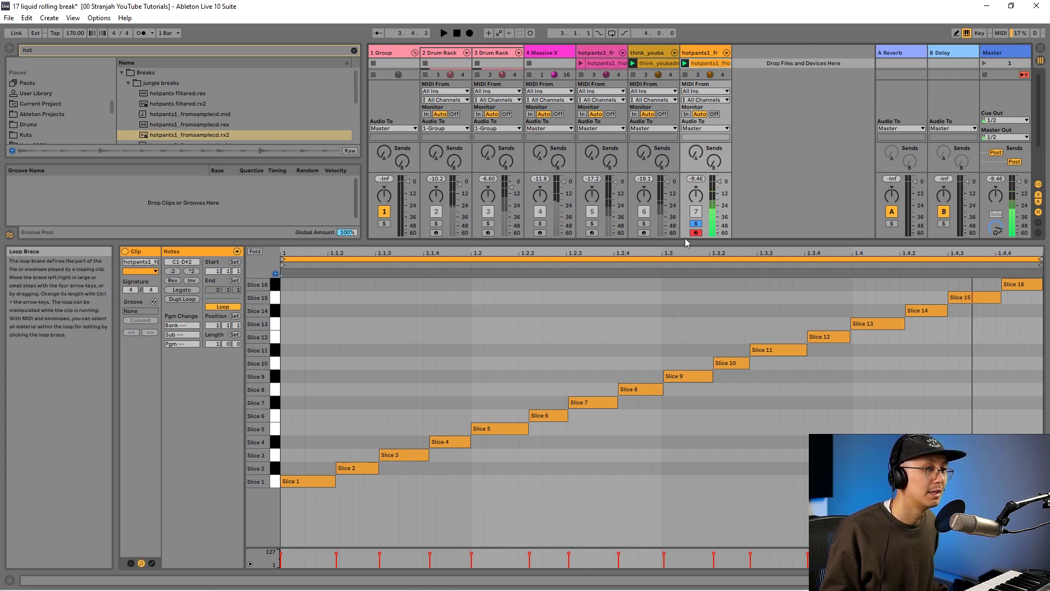
Unsolo the new break track, mute the Massive X and two older break tracks, and audition the sliced break with the drums
{"action": "left_click", "coordinate": [696, 223]}
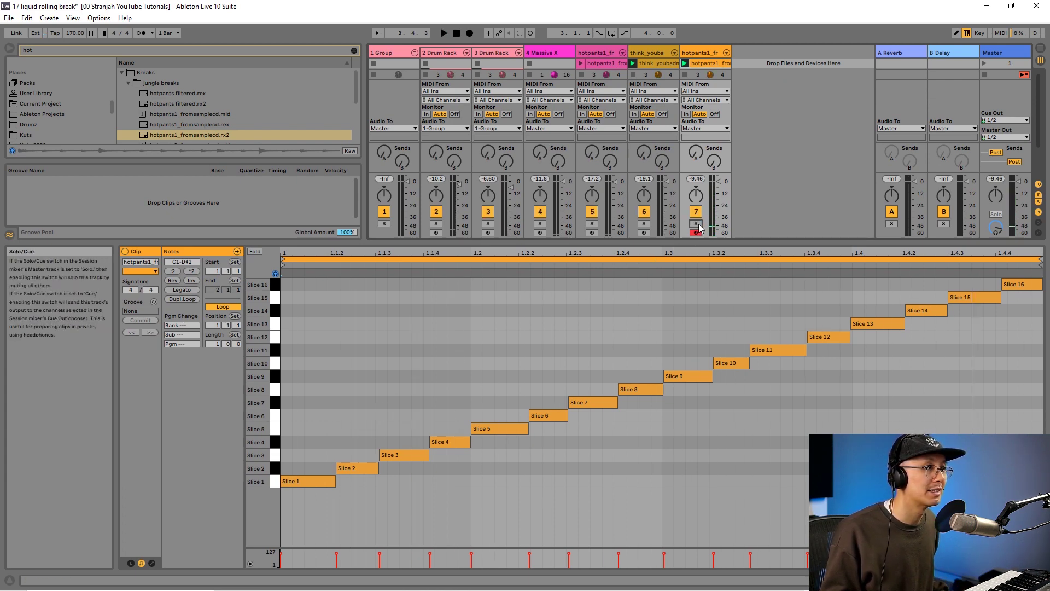
{"action": "left_click", "coordinate": [540, 213]}
{"action": "key", "text": "space"}
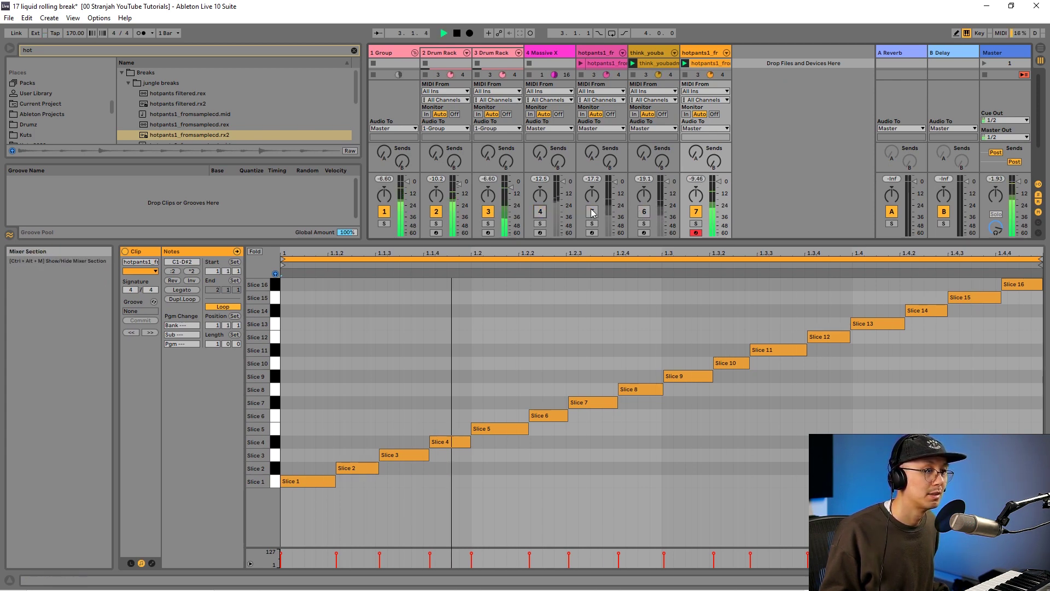
{"action": "key", "text": "space"}
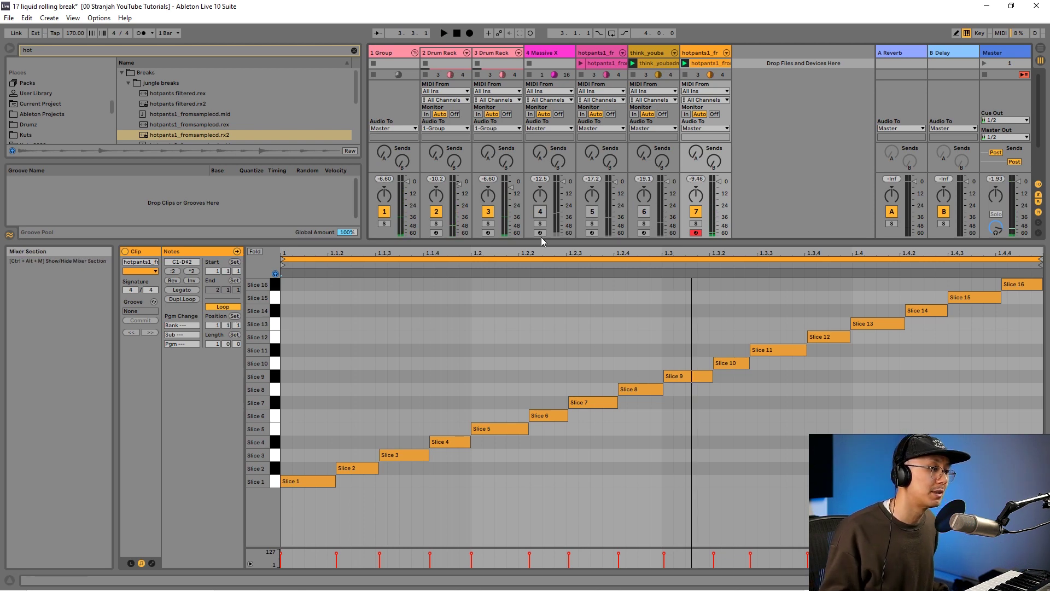
Solo the sliced hotpants track and audition the notes for slices 1, 5, 11 and 13 individually
{"action": "left_click", "coordinate": [695, 224]}
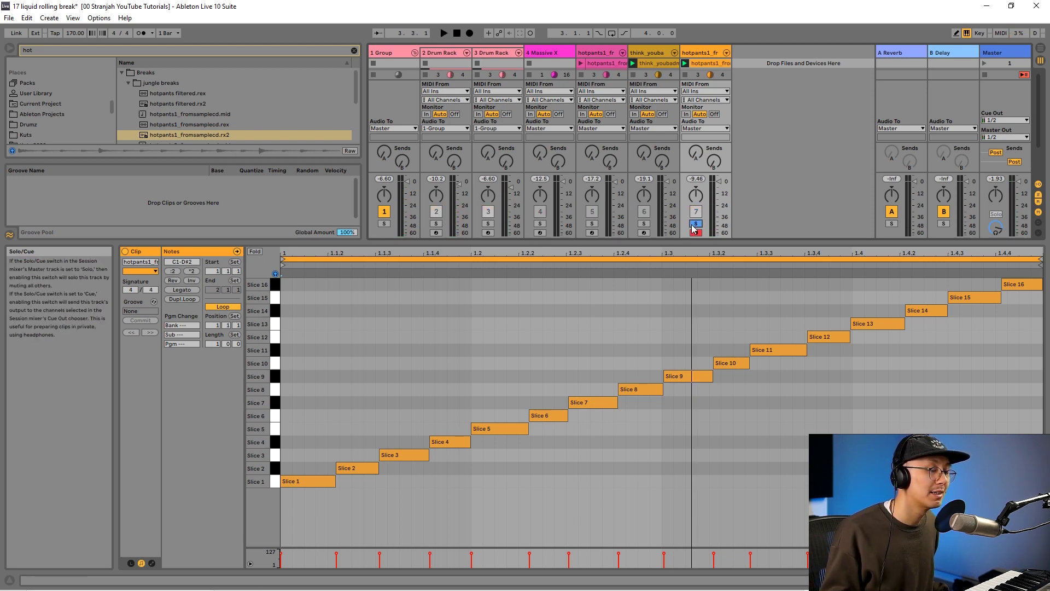
{"action": "left_click", "coordinate": [710, 63]}
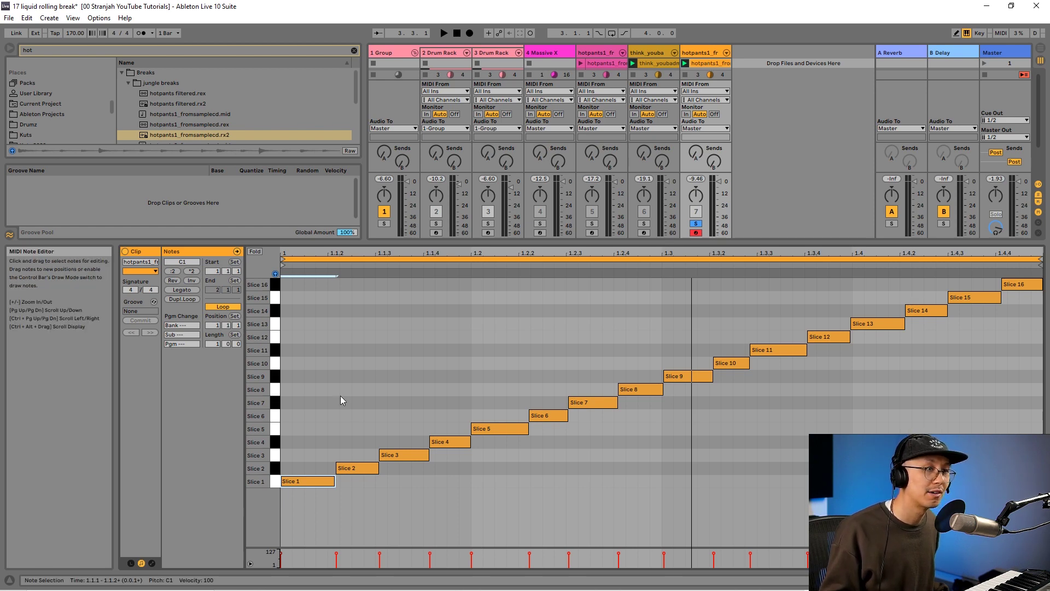
{"action": "left_click", "coordinate": [309, 481]}
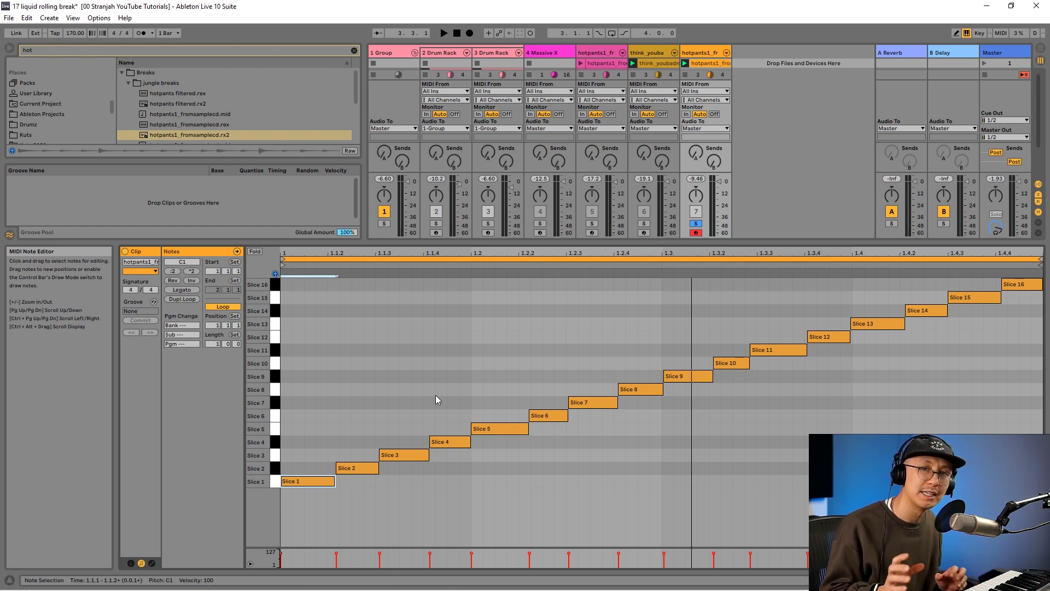
{"action": "left_click_drag", "start_coordinate": [303, 422], "coordinate": [288, 520]}
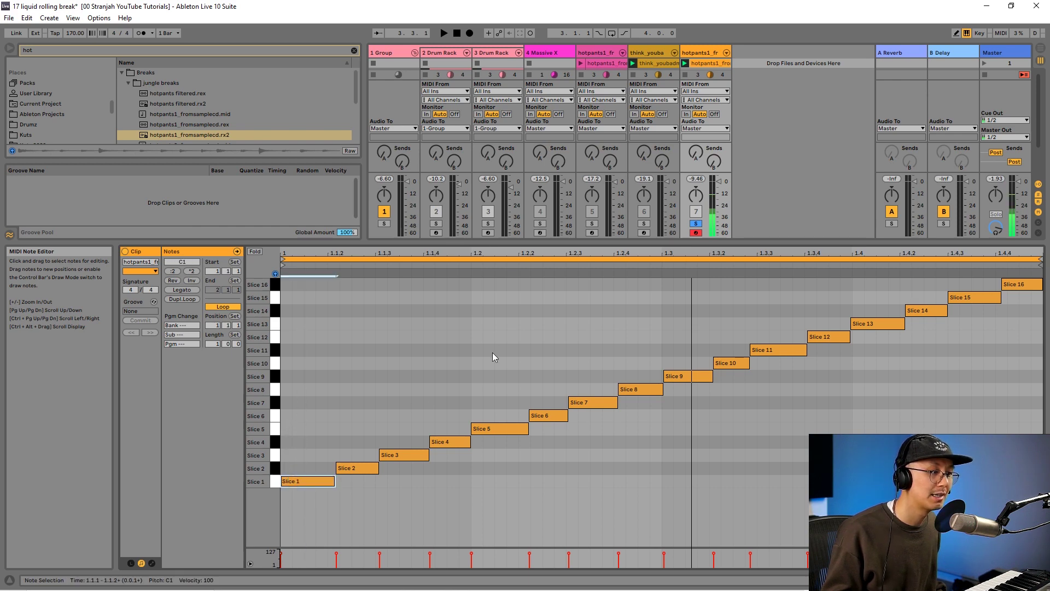
{"action": "left_click_drag", "start_coordinate": [489, 360], "coordinate": [490, 474]}
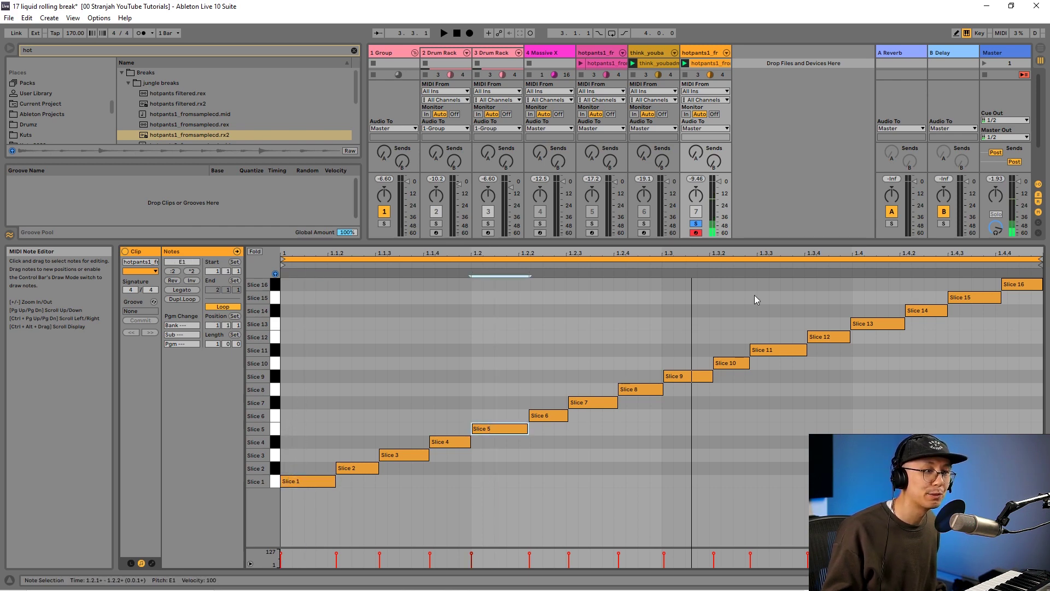
{"action": "left_click_drag", "start_coordinate": [756, 299], "coordinate": [771, 359]}
{"action": "left_click_drag", "start_coordinate": [868, 274], "coordinate": [867, 330]}
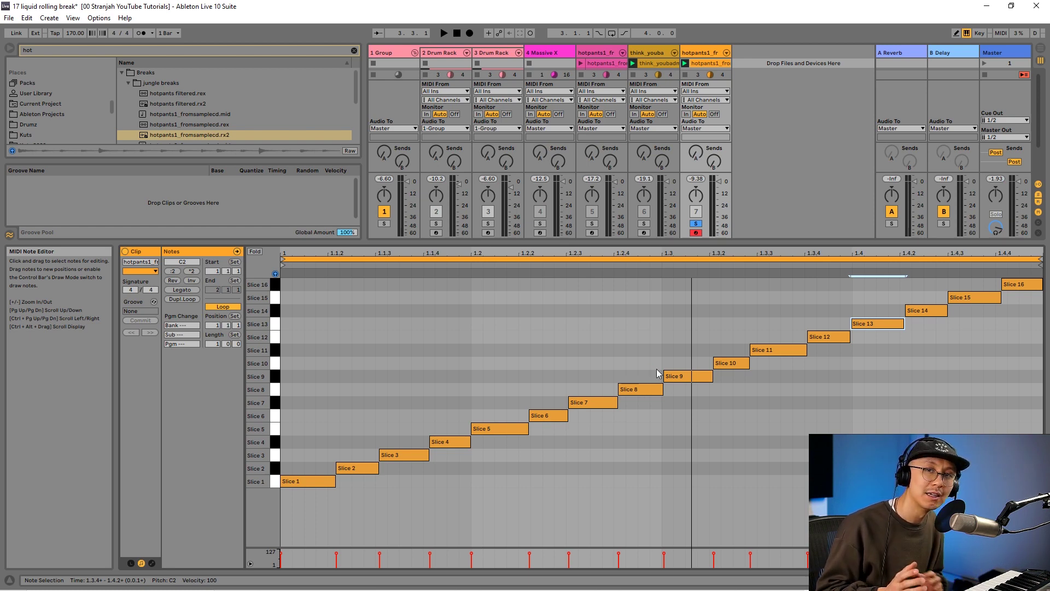
Set the sliced clip's note editor to a fixed 1/8 grid
{"action": "left_click", "coordinate": [306, 481]}
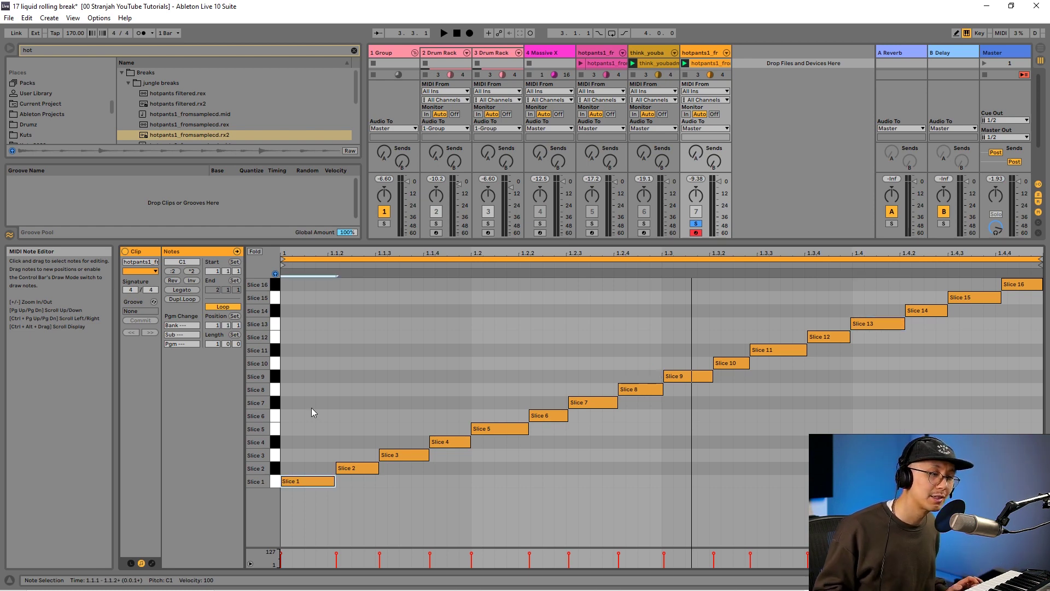
{"action": "right_click", "coordinate": [368, 376]}
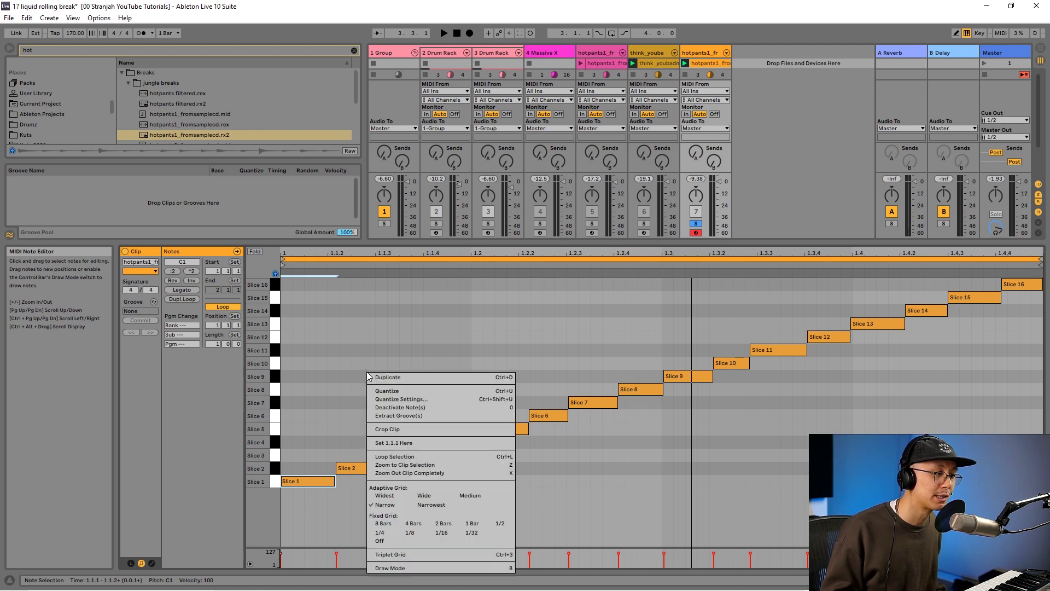
{"action": "left_click", "coordinate": [409, 532]}
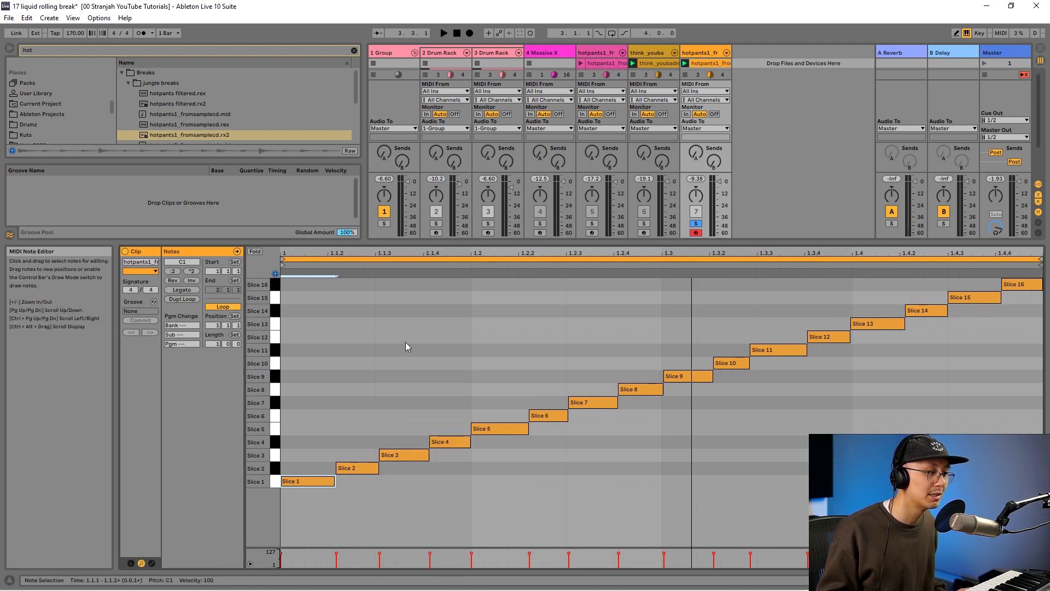
Audition the clip's first note and move it up two rows so it triggers slice 3
{"action": "left_click_drag", "start_coordinate": [303, 393], "coordinate": [281, 546]}
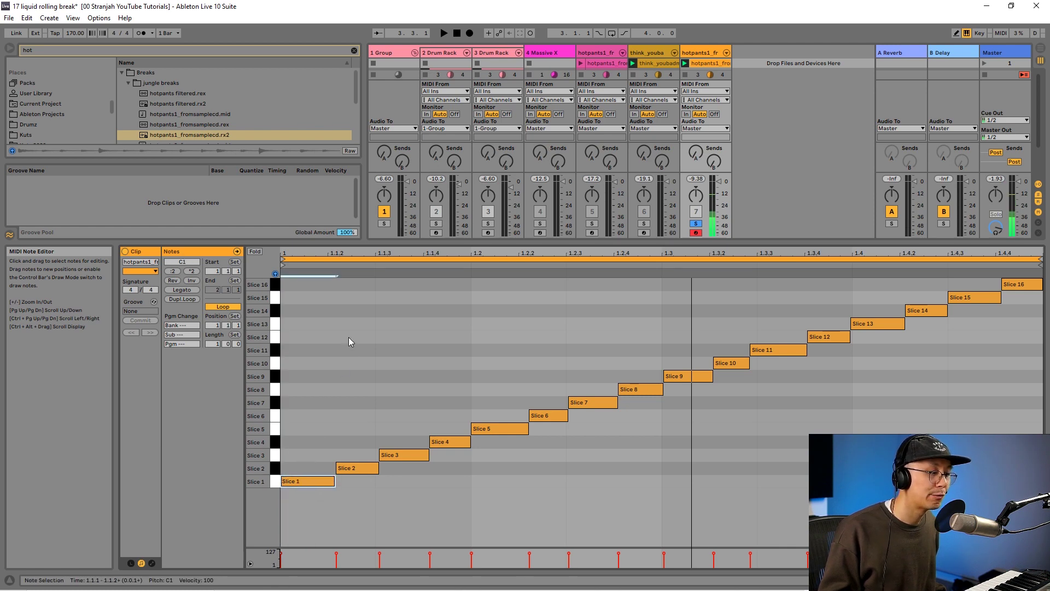
{"action": "left_click_drag", "start_coordinate": [348, 336], "coordinate": [280, 491]}
{"action": "left_click_drag", "start_coordinate": [327, 359], "coordinate": [280, 495]}
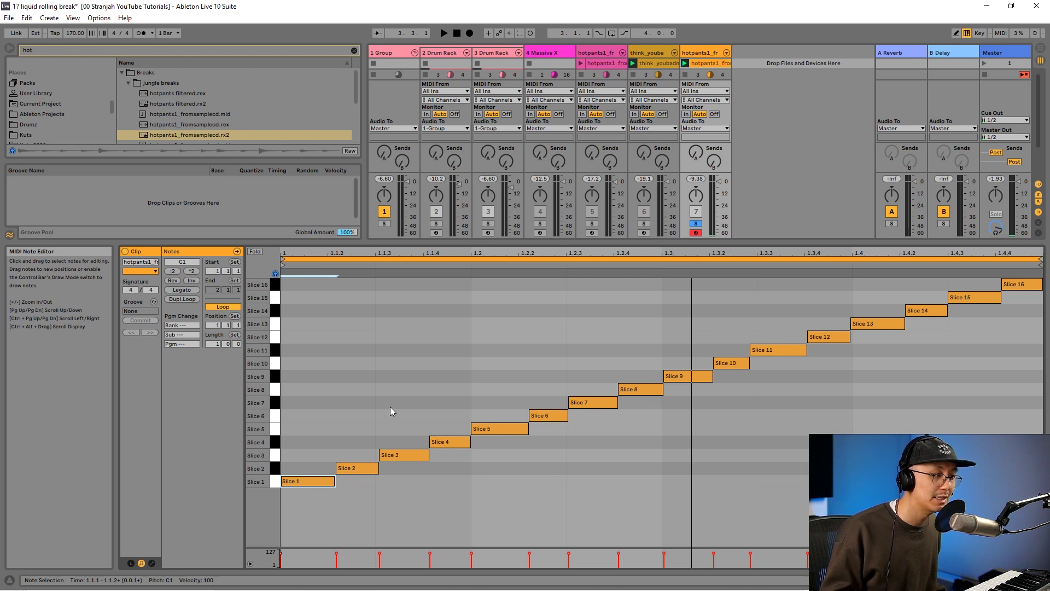
{"action": "left_click", "coordinate": [399, 422]}
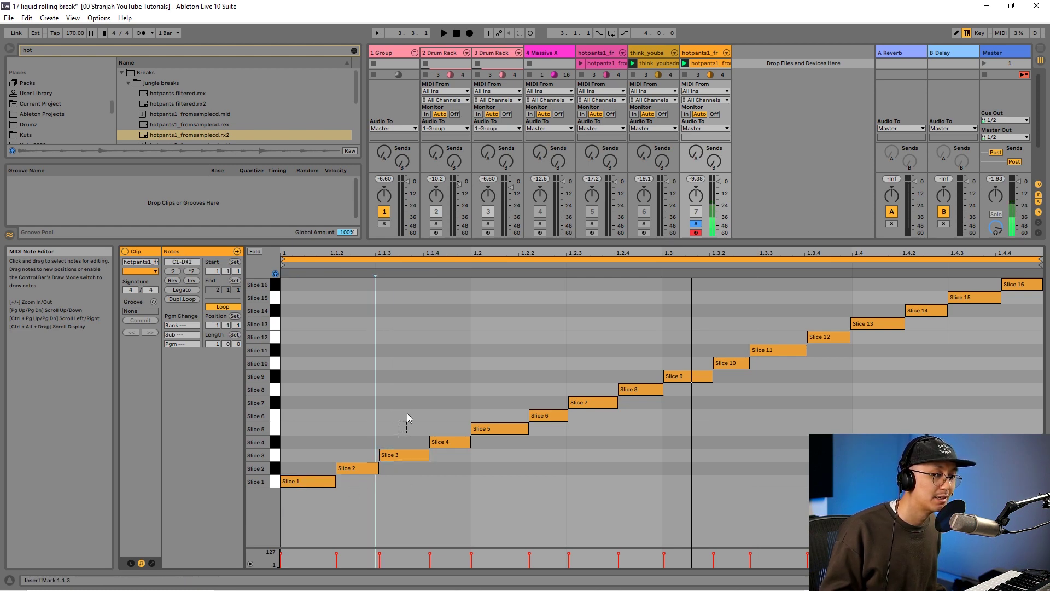
{"action": "left_click_drag", "start_coordinate": [300, 417], "coordinate": [283, 517]}
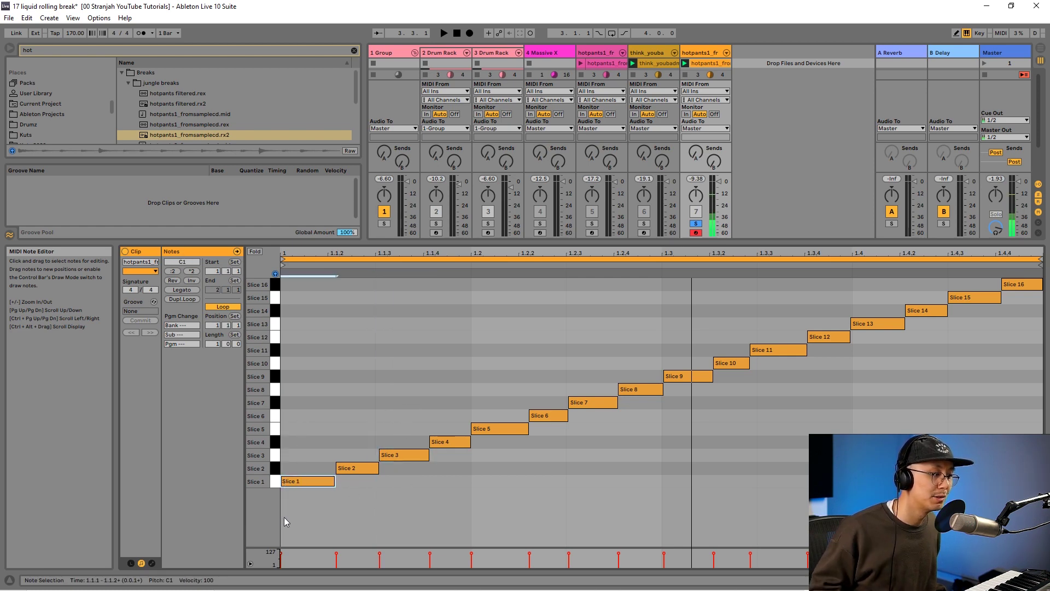
{"action": "key", "text": "Up"}
{"action": "key", "text": "Up"}
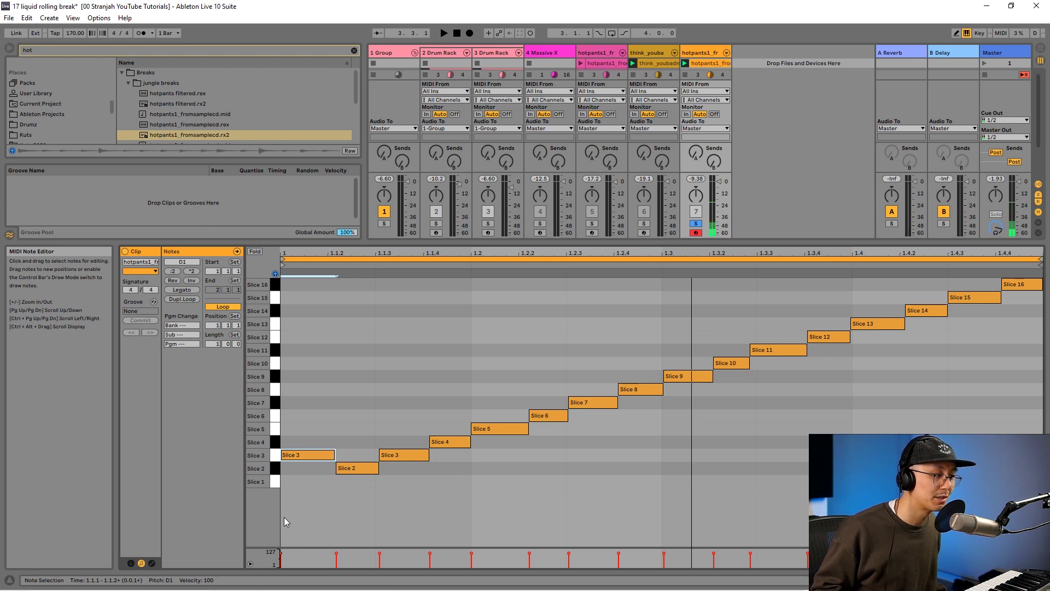
Lower the clip's first note by one row so it triggers slice 2
{"action": "left_click", "coordinate": [399, 460]}
{"action": "left_click_drag", "start_coordinate": [287, 481], "coordinate": [325, 399]}
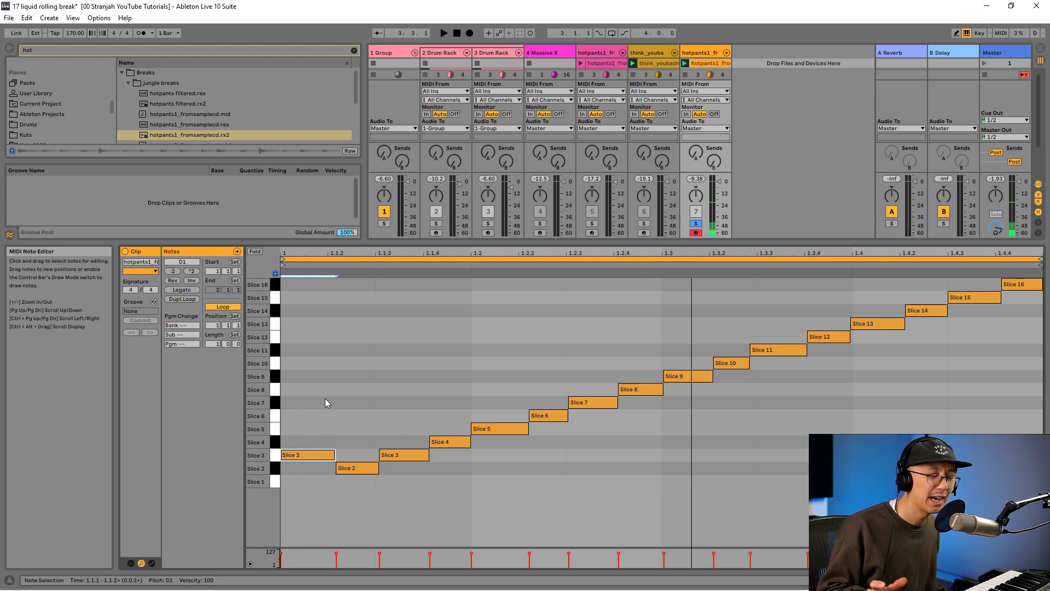
{"action": "key", "text": "Down"}
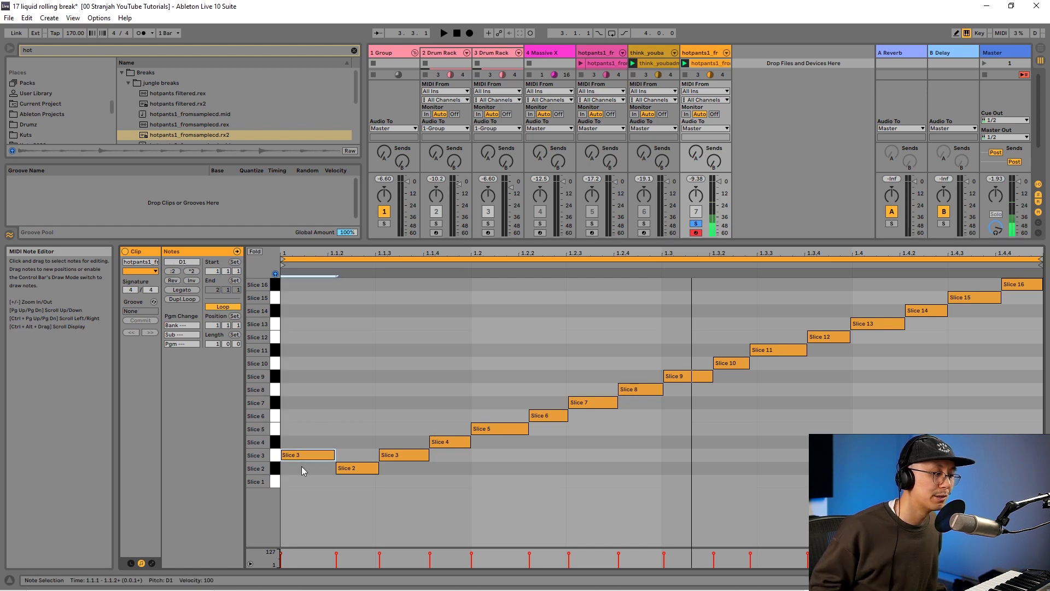
{"action": "left_click_drag", "start_coordinate": [324, 417], "coordinate": [286, 386]}
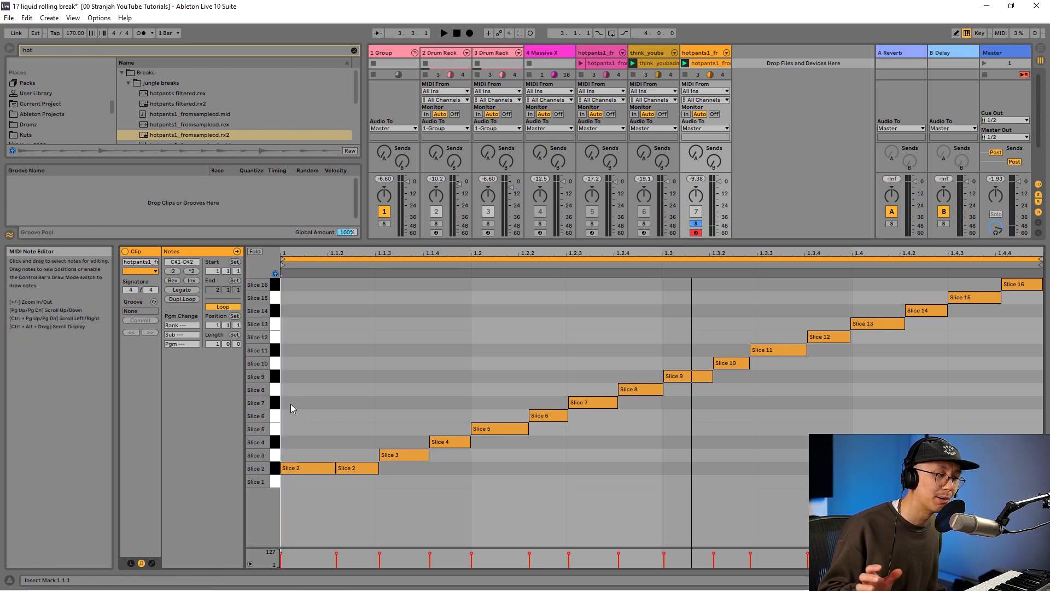
Raise the clip's first note one row so it triggers slice 3
{"action": "left_click", "coordinate": [287, 467]}
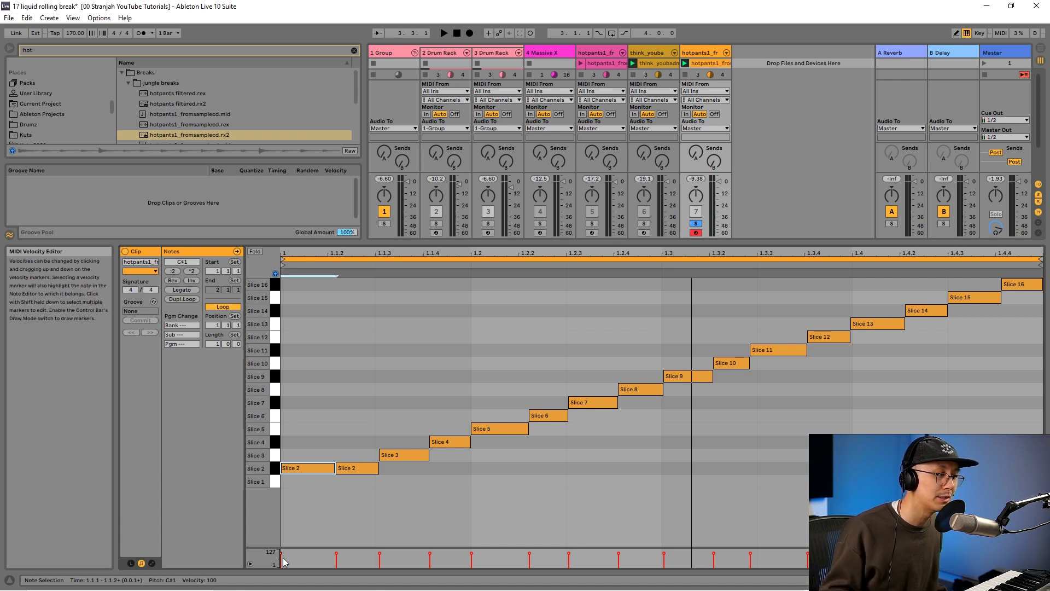
{"action": "left_click_drag", "start_coordinate": [313, 418], "coordinate": [288, 526]}
{"action": "key", "text": "Up"}
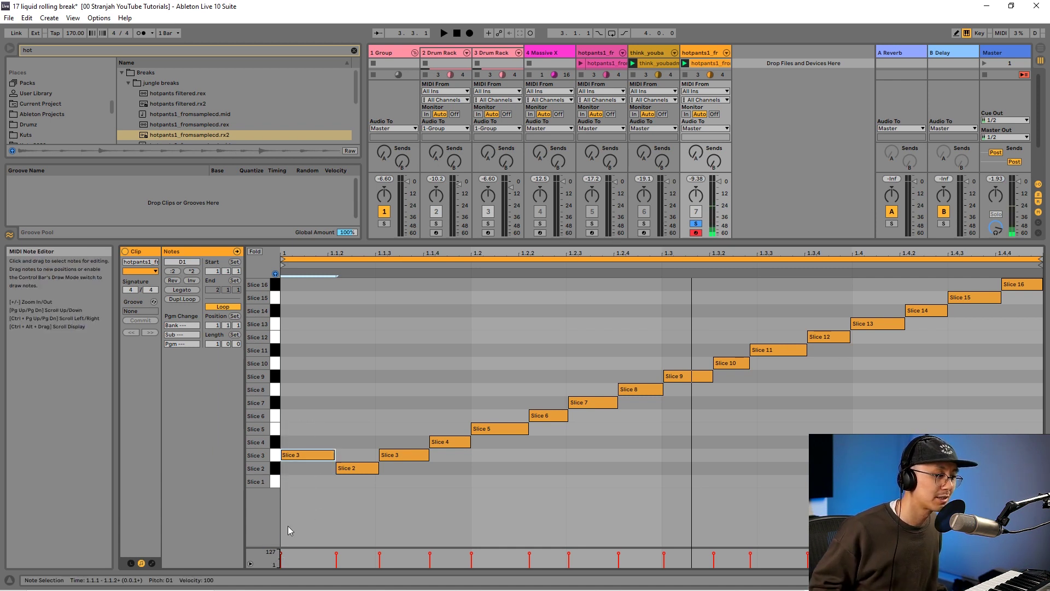
Raise the slice 5 note at beat 1.2 two rows to slice 7, and audition the existing slice 7 and slice 9 notes
{"action": "left_click_drag", "start_coordinate": [497, 471], "coordinate": [503, 402]}
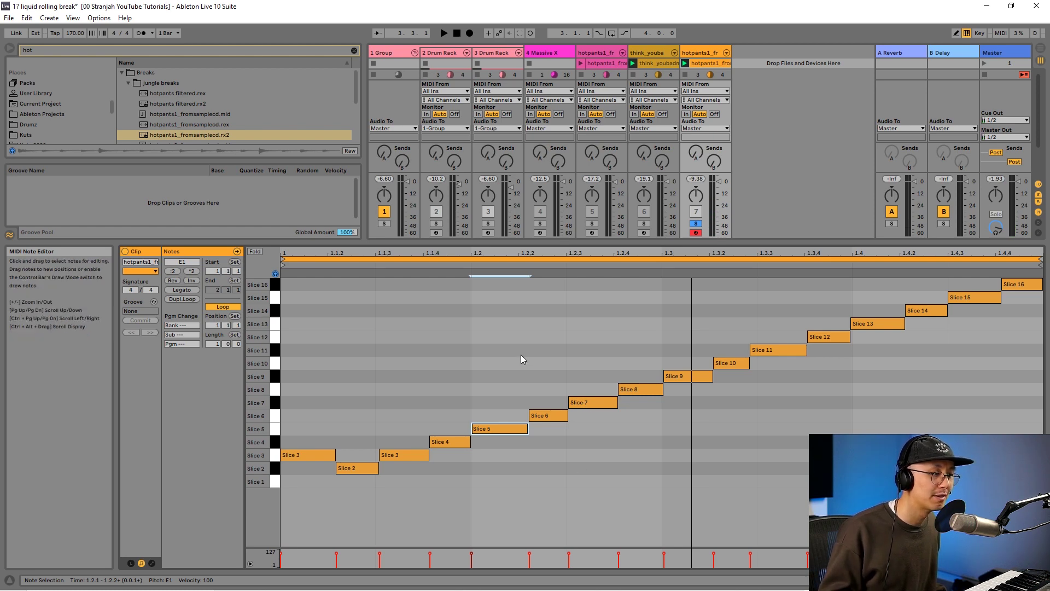
{"action": "key", "text": "Up"}
{"action": "key", "text": "Up"}
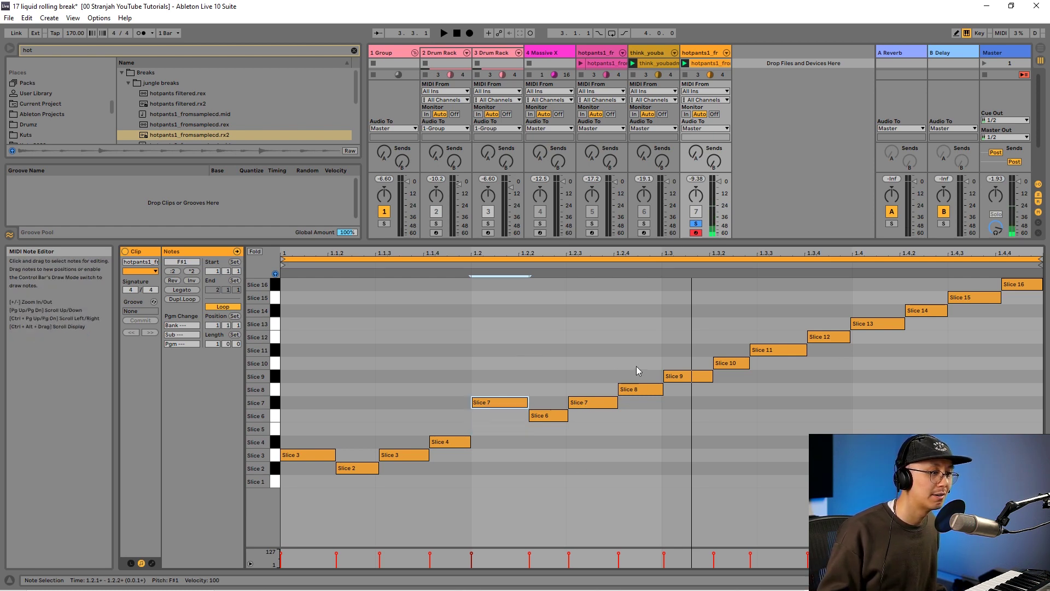
{"action": "left_click", "coordinate": [596, 402]}
{"action": "left_click", "coordinate": [684, 378]}
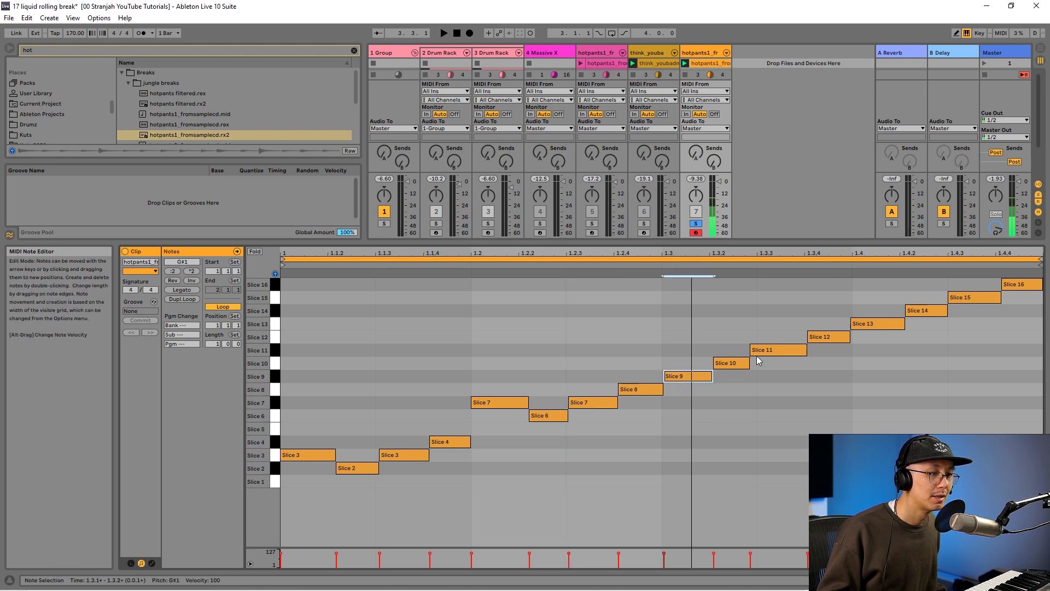
Try the slice 11 note near 1.3.3 on neighbouring slices and settle it on slice 9
{"action": "left_click", "coordinate": [760, 351]}
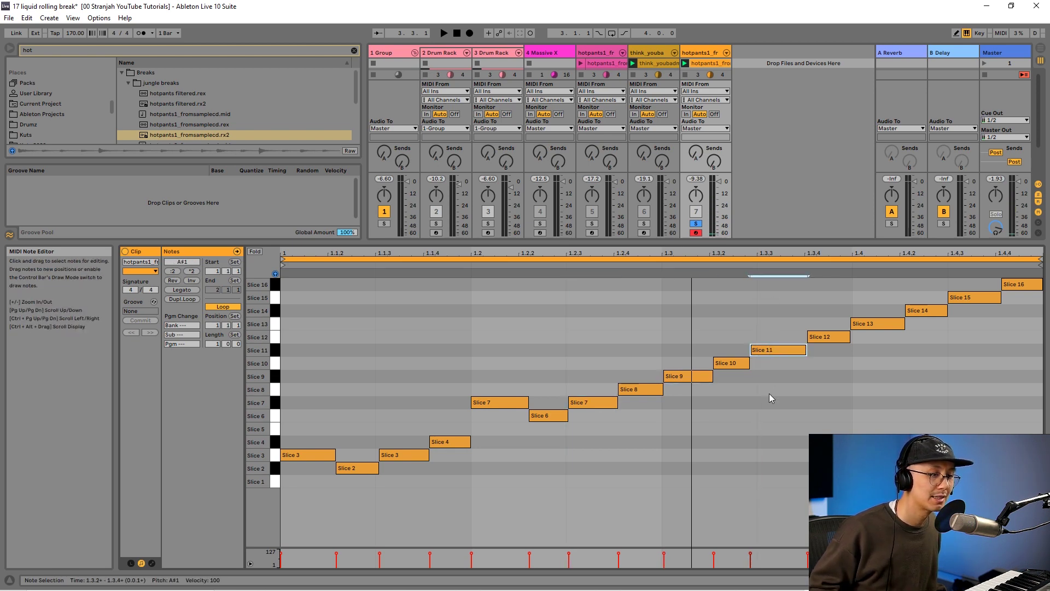
{"action": "key", "text": "Up"}
{"action": "key", "text": "Up"}
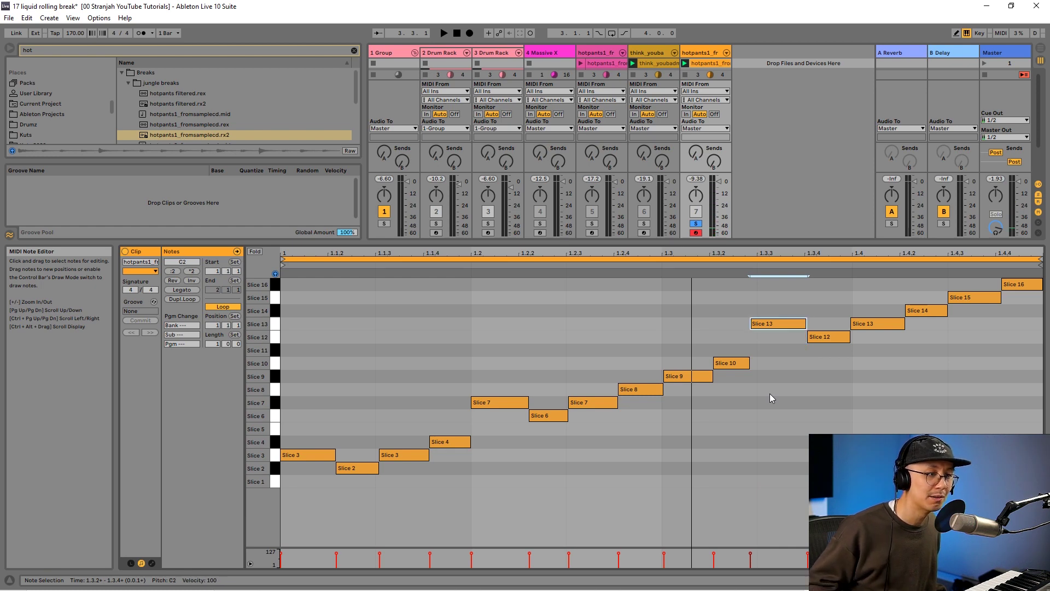
{"action": "key", "text": "Down"}
{"action": "key", "text": "Up"}
{"action": "key", "text": "Down"}
{"action": "key", "text": "Down"}
{"action": "key", "text": "Down"}
{"action": "key", "text": "Down"}
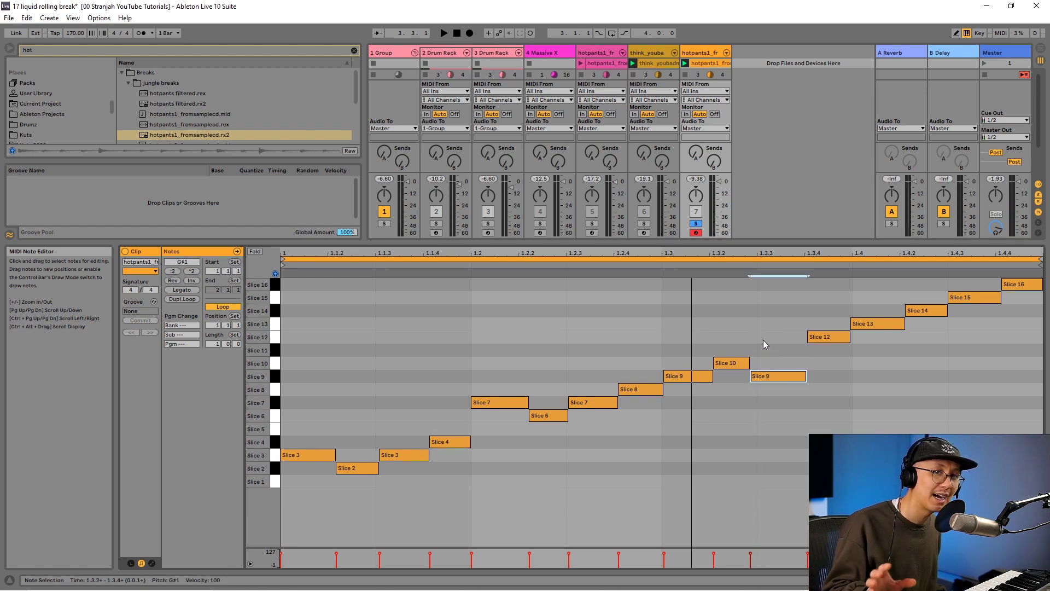
{"action": "left_click_drag", "start_coordinate": [776, 312], "coordinate": [768, 448]}
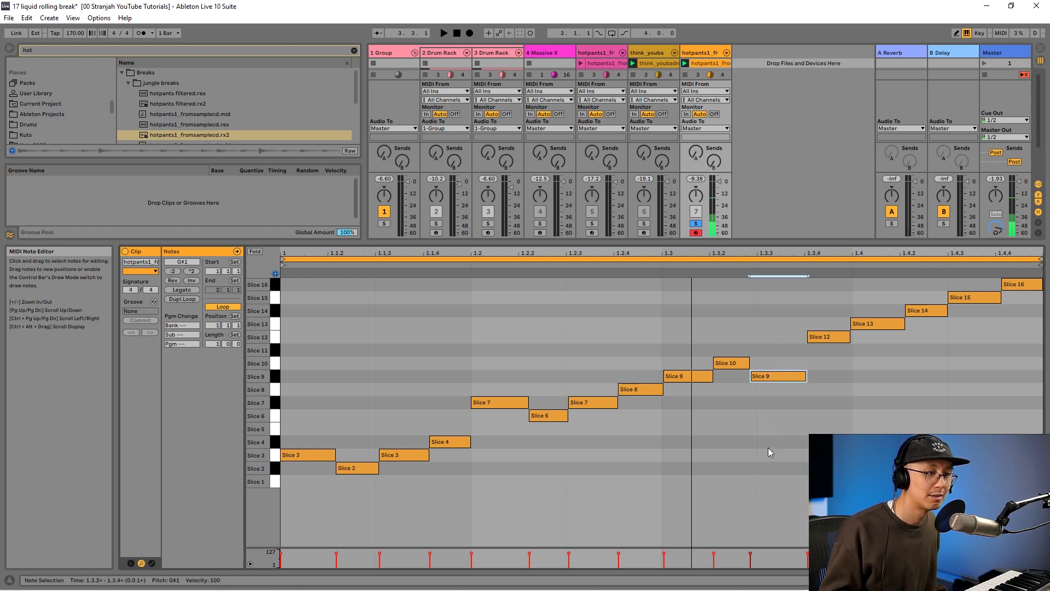
Try the slice 13 note near beat 1.4 on slice 15, and settle it down on slice 7
{"action": "left_click", "coordinate": [875, 324]}
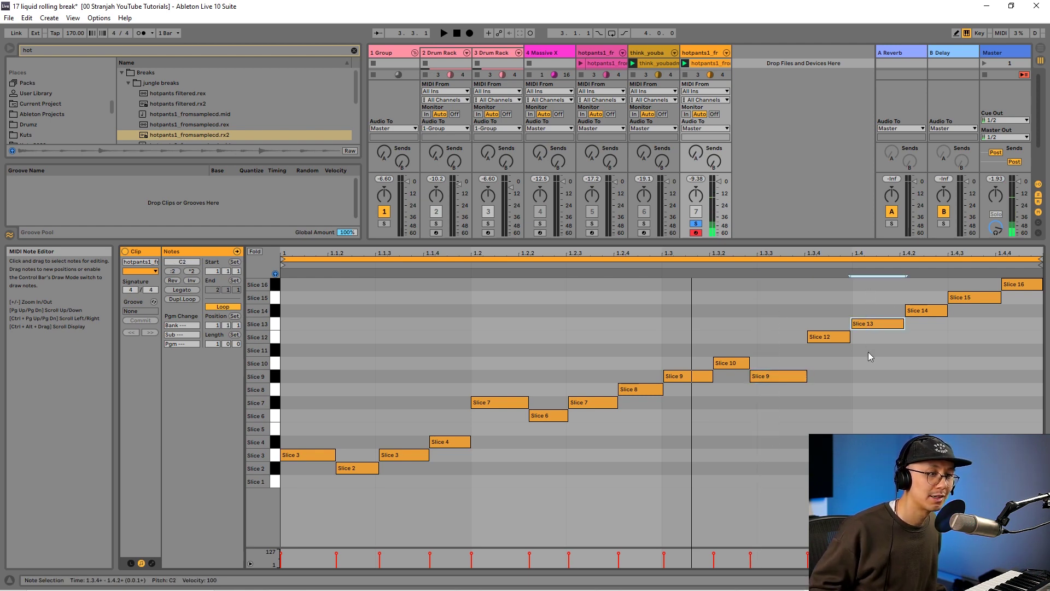
{"action": "key", "text": "Up"}
{"action": "key", "text": "Up"}
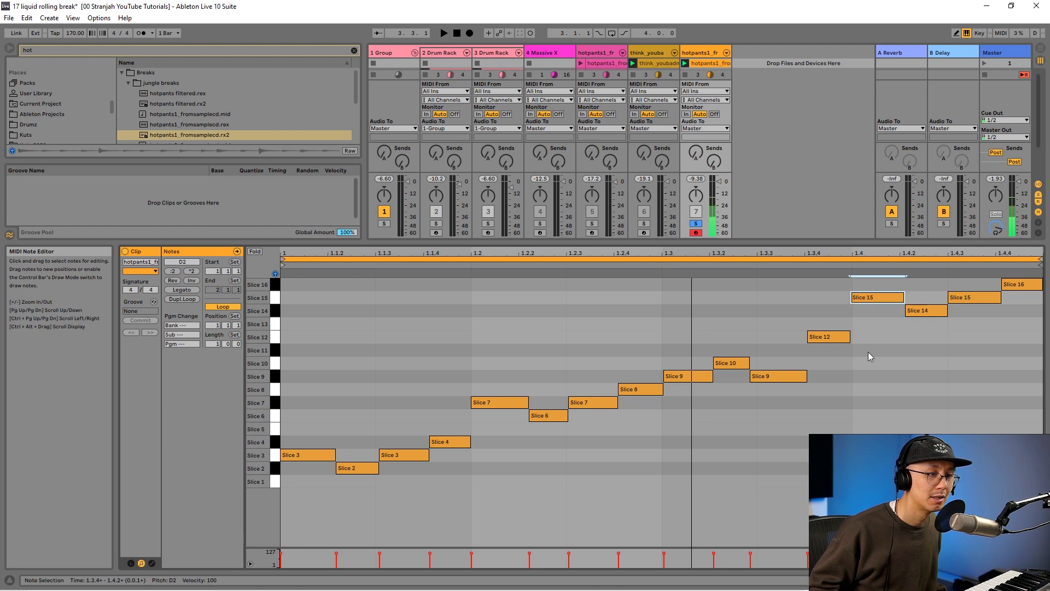
{"action": "key", "text": "Down"}
{"action": "key", "text": "Down"}
{"action": "key", "text": "Down"}
{"action": "key", "text": "Down"}
{"action": "key", "text": "Down"}
{"action": "key", "text": "Down"}
{"action": "key", "text": "Down"}
{"action": "key", "text": "Down"}
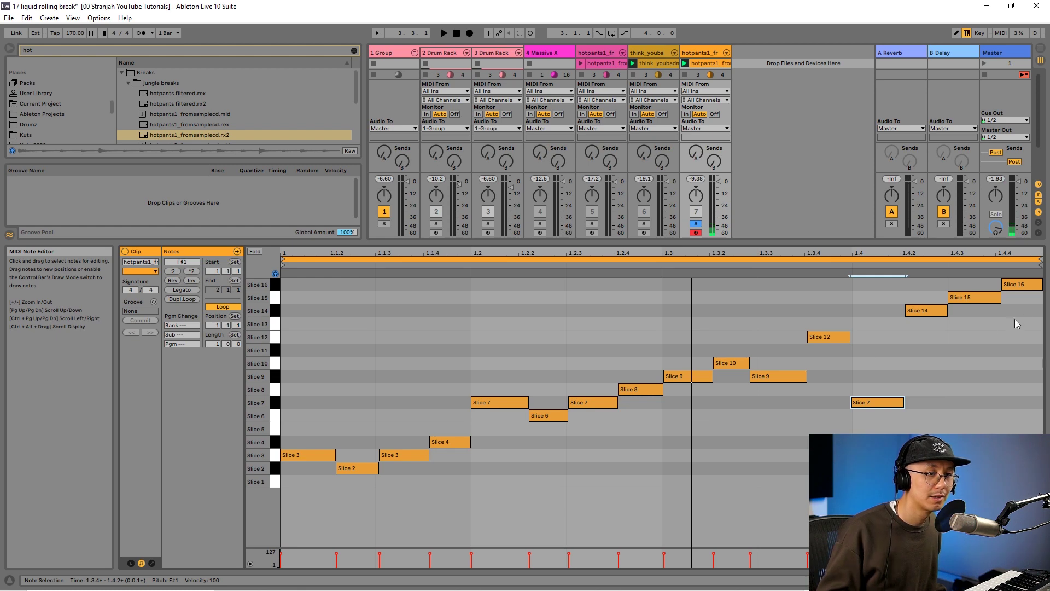
Lower the slice 15 note at 1.4.3 six rows so it triggers slice 9
{"action": "left_click", "coordinate": [971, 306]}
{"action": "left_click", "coordinate": [967, 278]}
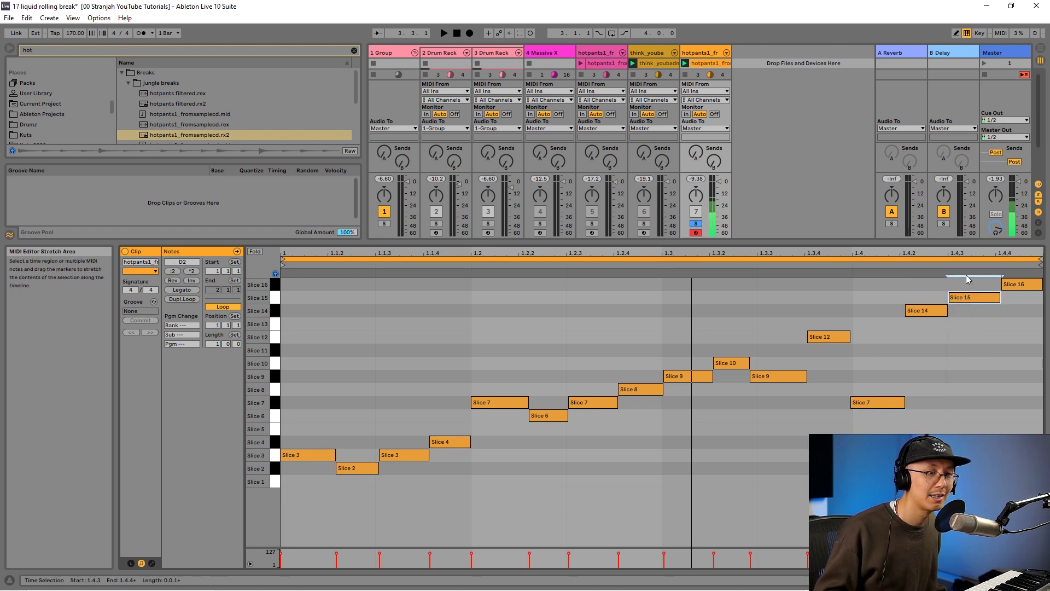
{"action": "key", "text": "Down"}
{"action": "key", "text": "Down"}
{"action": "key", "text": "Down"}
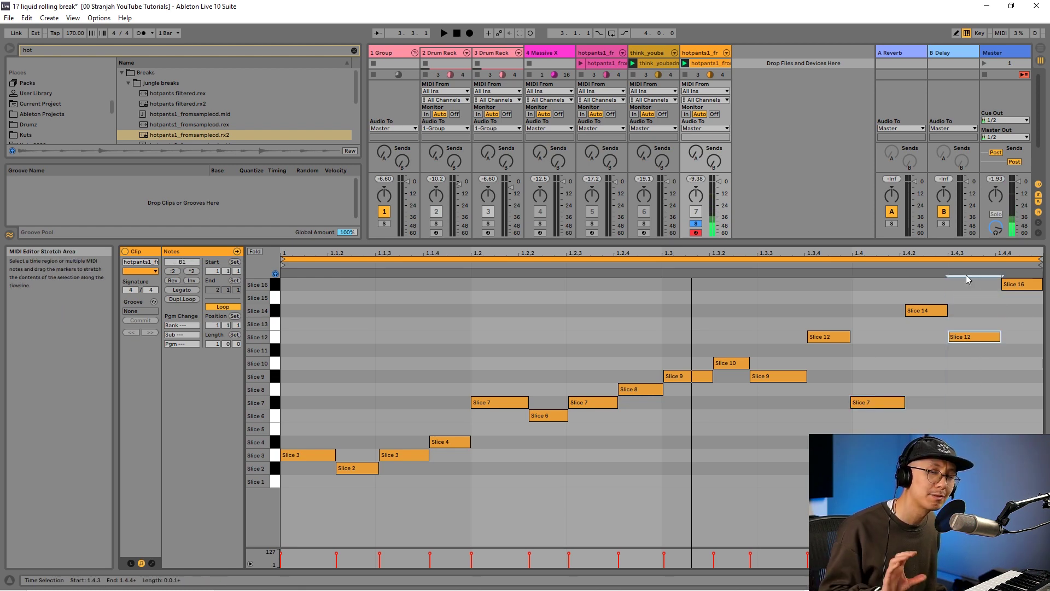
{"action": "key", "text": "Down"}
{"action": "key", "text": "Down"}
{"action": "key", "text": "Down"}
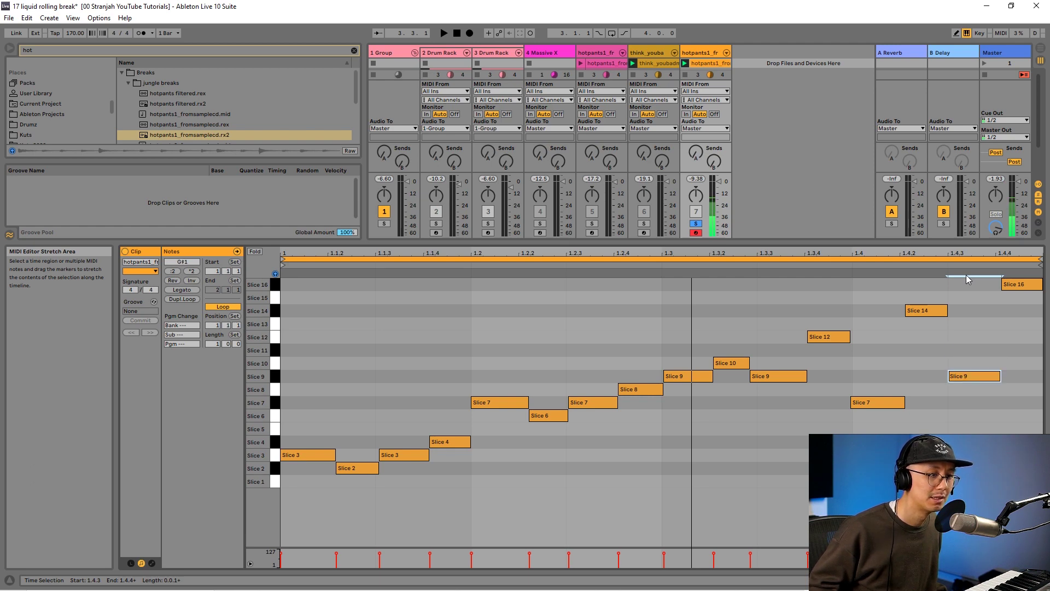
Play back the soloed clip to check the rearranged slices
{"action": "key", "text": "space"}
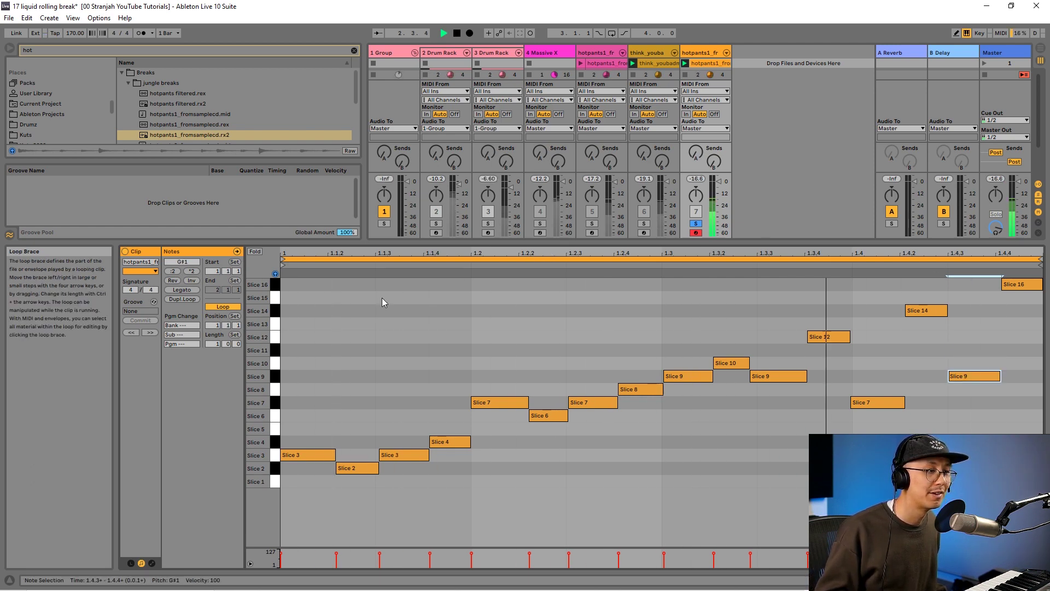
{"action": "key", "text": "space"}
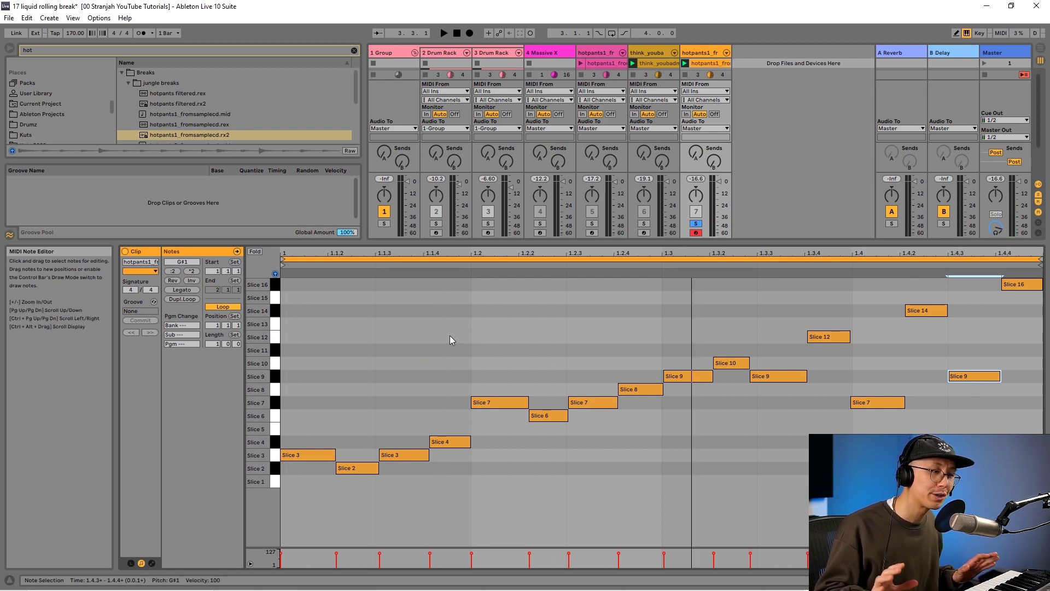
{"action": "right_click", "coordinate": [425, 378]}
{"action": "left_click", "coordinate": [422, 409]}
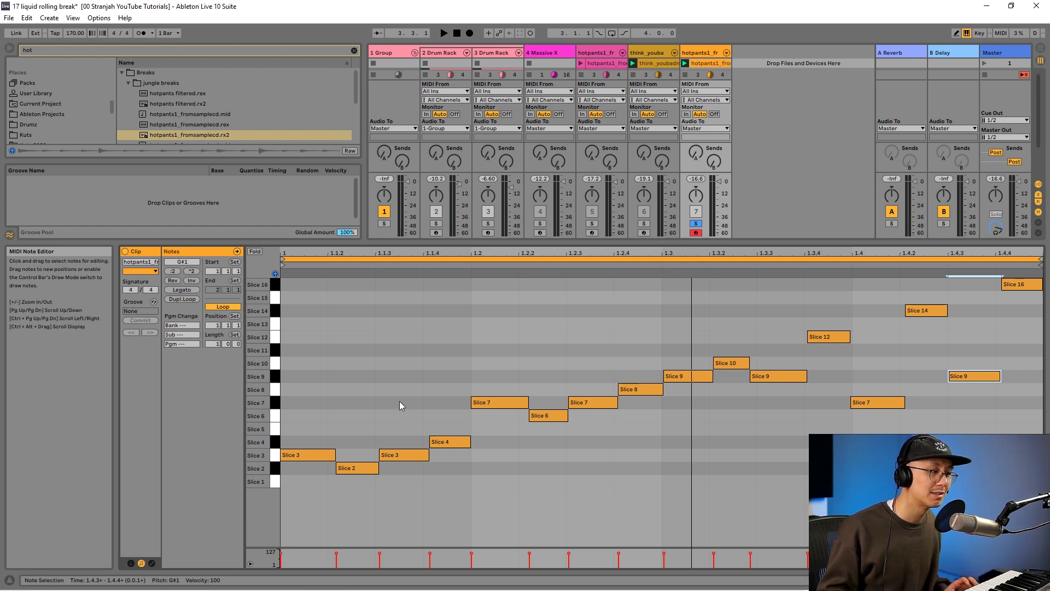
Try nudging the slice 3 note near 1.1.3 and its neighbouring slice 4 note slightly earlier, and undo the move
{"action": "left_click", "coordinate": [396, 455]}
{"action": "left_click_drag", "start_coordinate": [396, 457], "coordinate": [387, 458]}
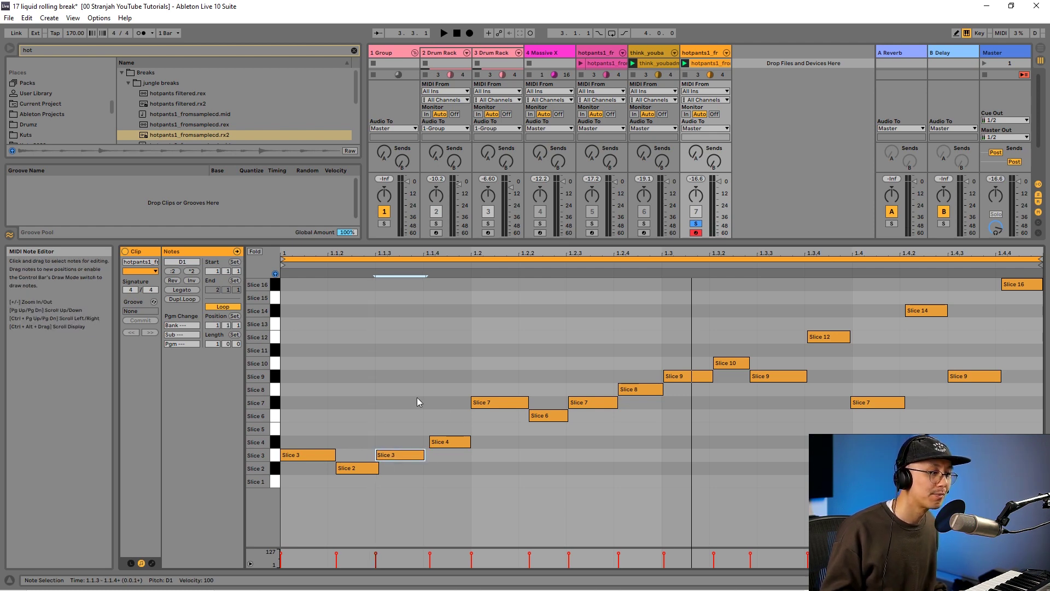
{"action": "key", "text": "alt+Right"}
{"action": "left_click_drag", "start_coordinate": [441, 416], "coordinate": [417, 480]}
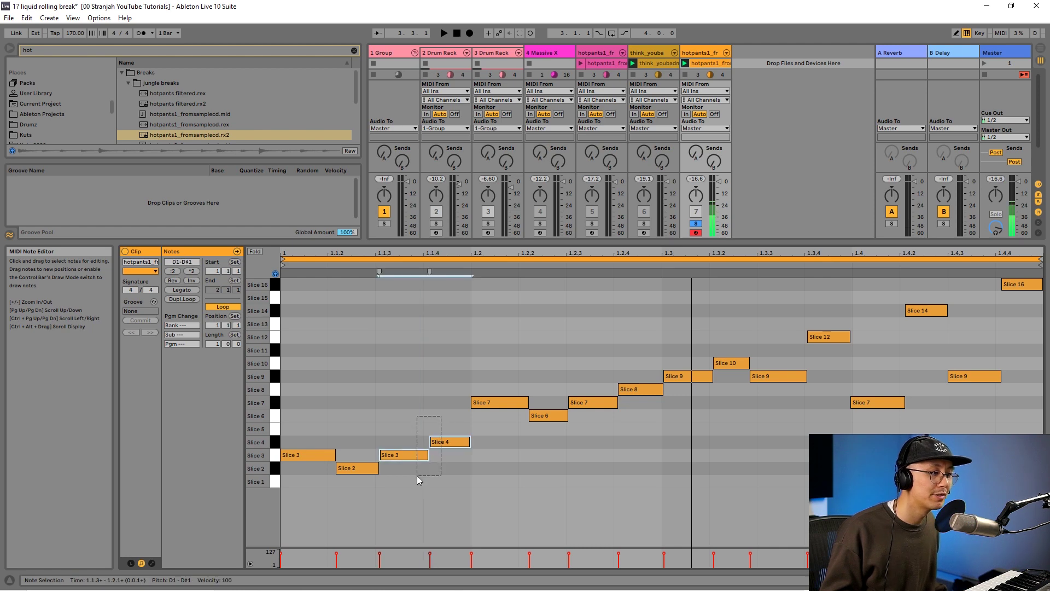
{"action": "left_click_drag", "start_coordinate": [442, 405], "coordinate": [408, 456]}
{"action": "left_click", "coordinate": [437, 418]}
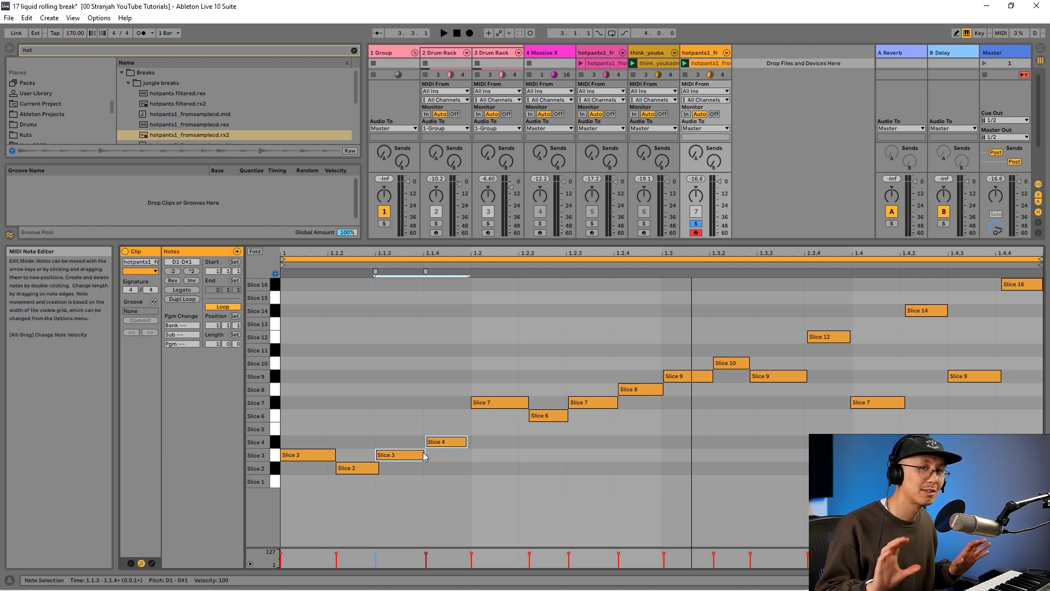
{"action": "key", "text": "ctrl+z"}
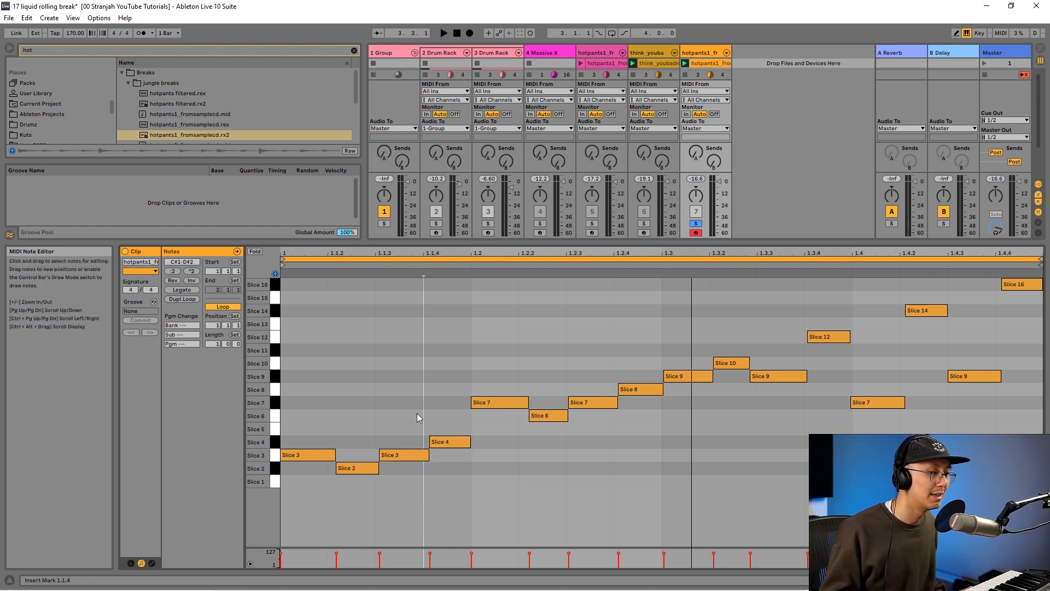
Shift the second slice 3 note to 1.1.3 and nudge the following slice 4 note slightly earlier to match
{"action": "left_click", "coordinate": [384, 455]}
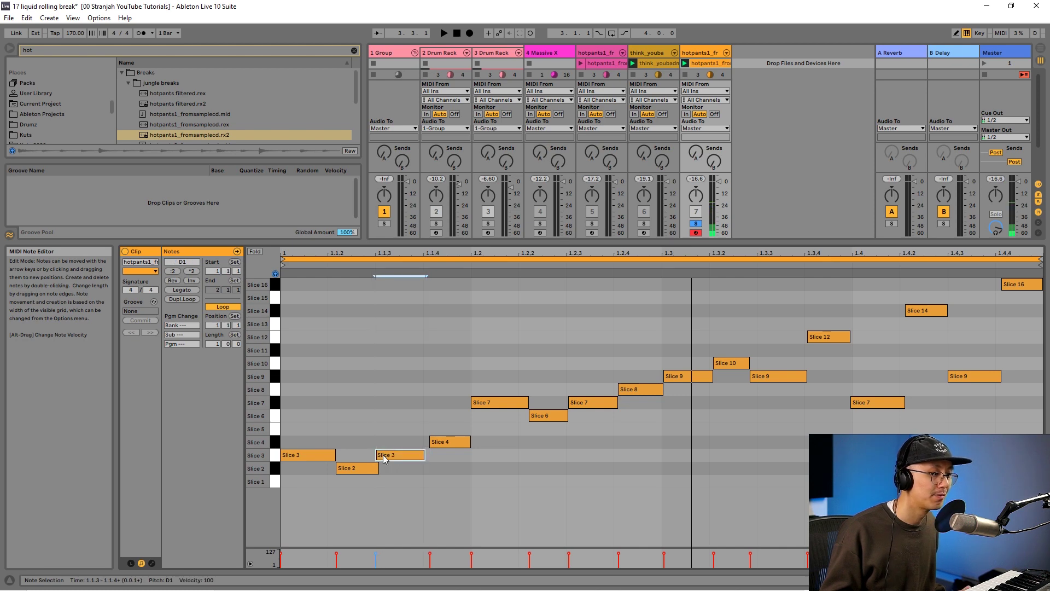
{"action": "left_click_drag", "start_coordinate": [384, 459], "coordinate": [394, 457]}
{"action": "left_click", "coordinate": [437, 442], "text": "shift"}
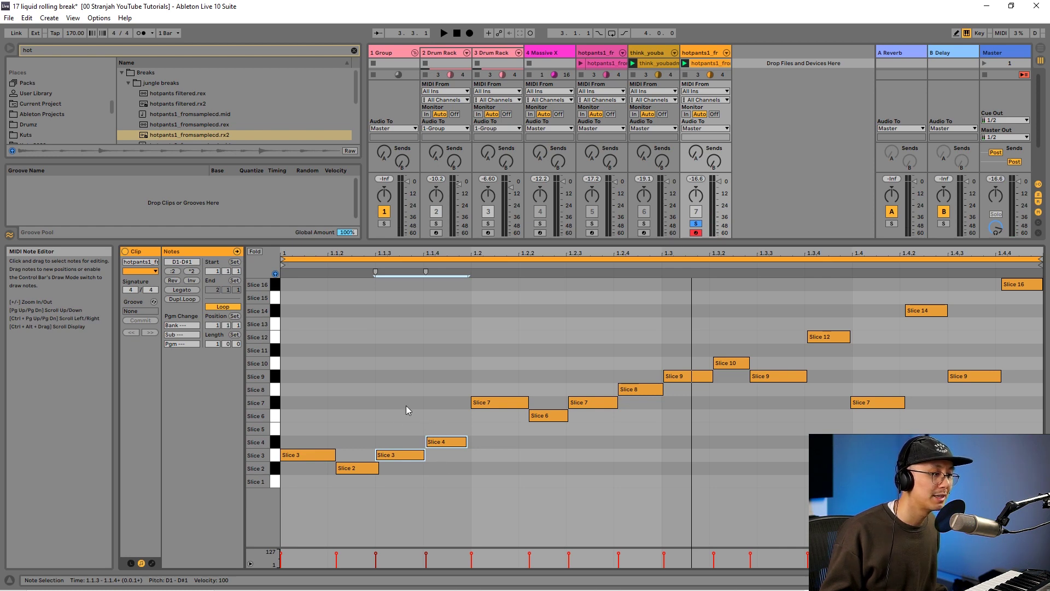
{"action": "left_click", "coordinate": [424, 411]}
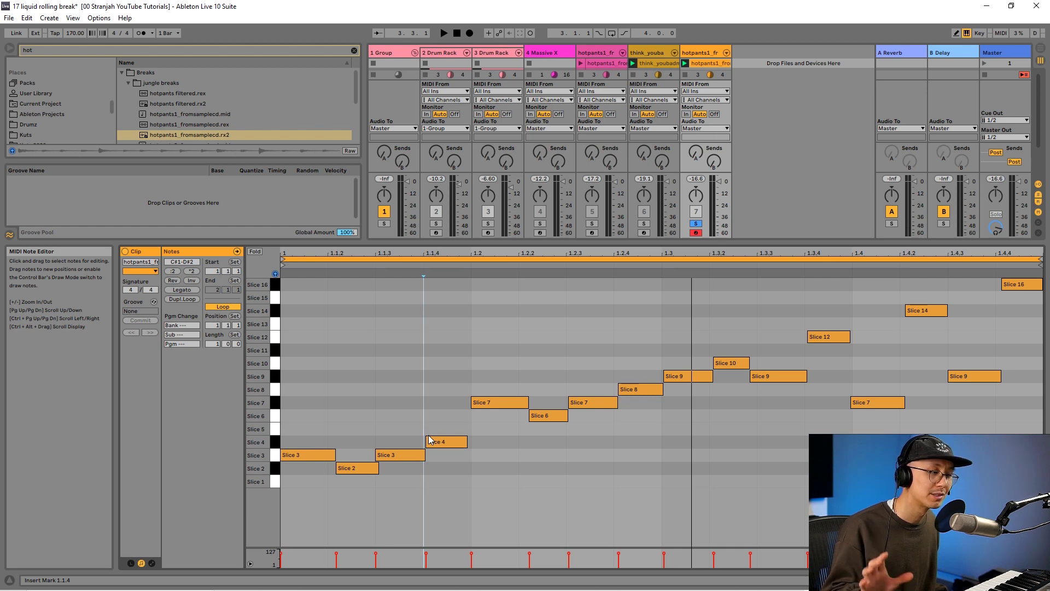
Nudge the slice 7–8 pair at 1.2.3 and 9–10 pair at 1.3 slightly earlier, and the following 9–12 and 7–14 pairs slightly later
{"action": "left_click_drag", "start_coordinate": [642, 343], "coordinate": [588, 401]}
{"action": "left_click_drag", "start_coordinate": [730, 330], "coordinate": [671, 378]}
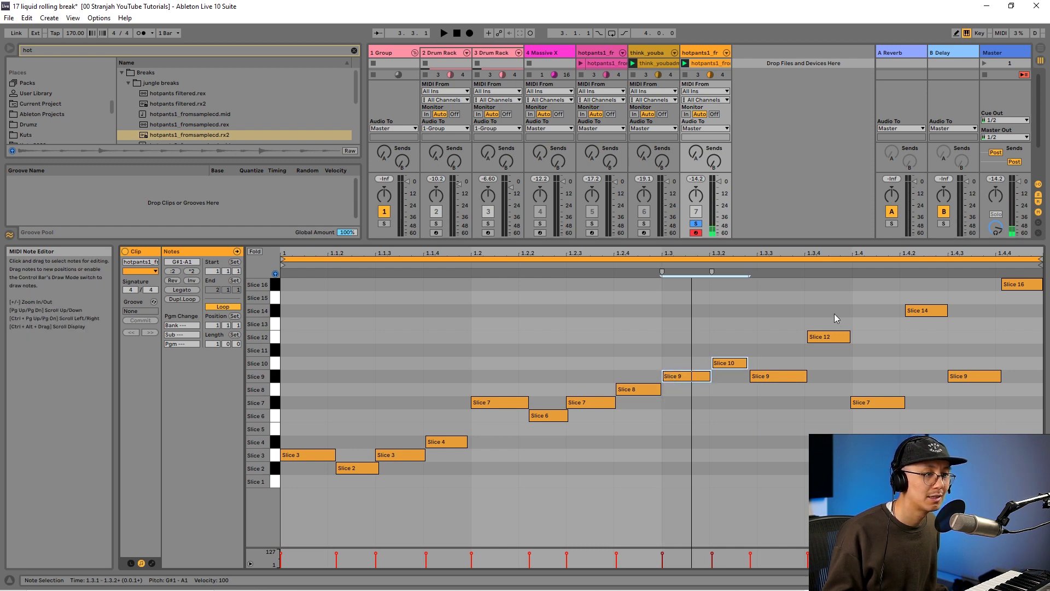
{"action": "left_click_drag", "start_coordinate": [834, 308], "coordinate": [766, 380]}
{"action": "left_click_drag", "start_coordinate": [911, 286], "coordinate": [870, 402]}
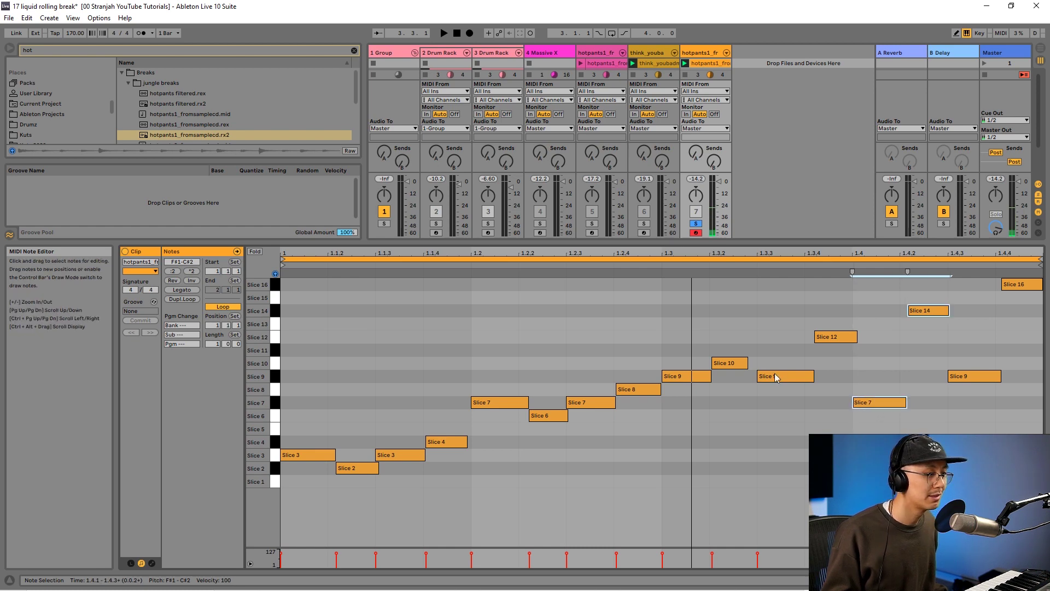
Play the nudged clip on its own, and unsolo the hotpants track to hear it with the grouped drums
{"action": "key", "text": "space"}
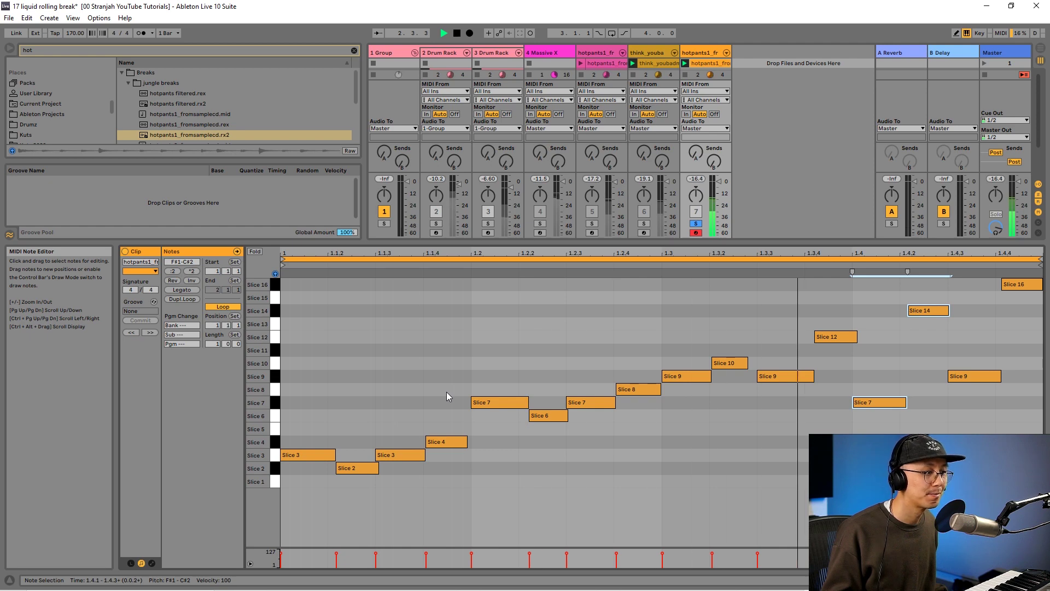
{"action": "key", "text": "space"}
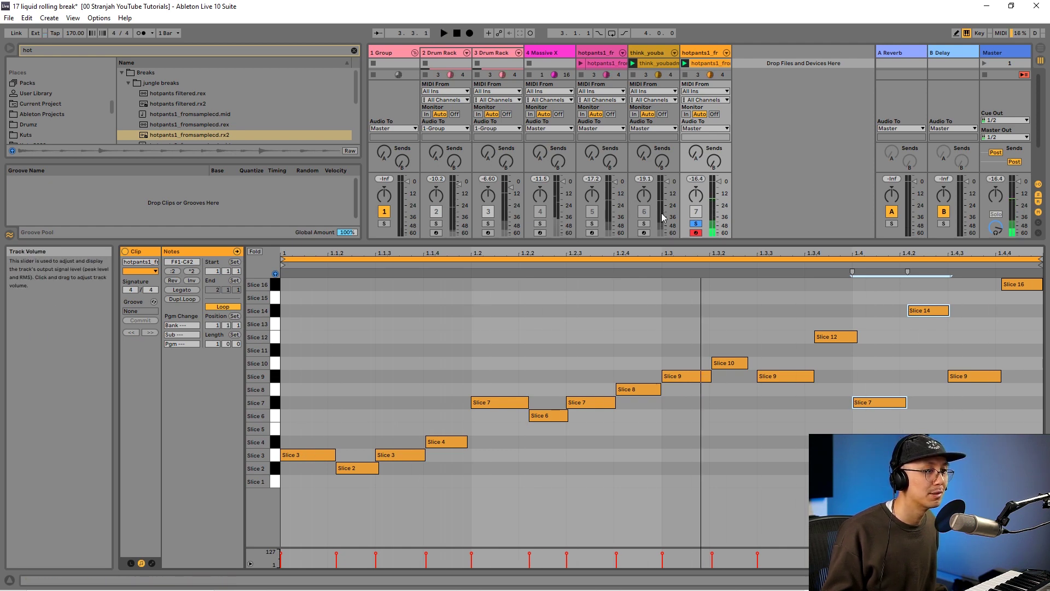
{"action": "left_click", "coordinate": [696, 224]}
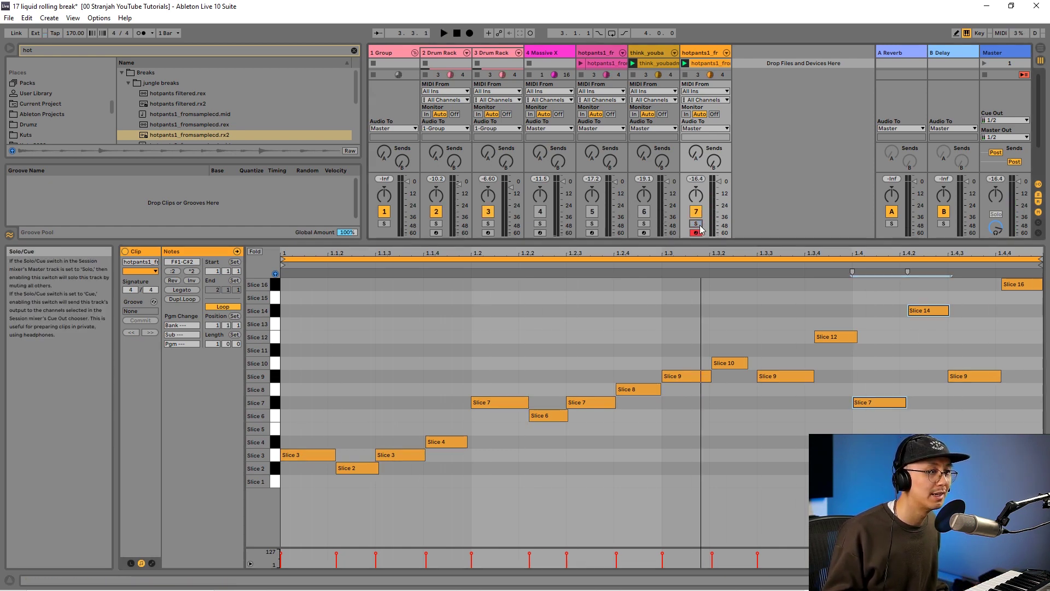
{"action": "key", "text": "space"}
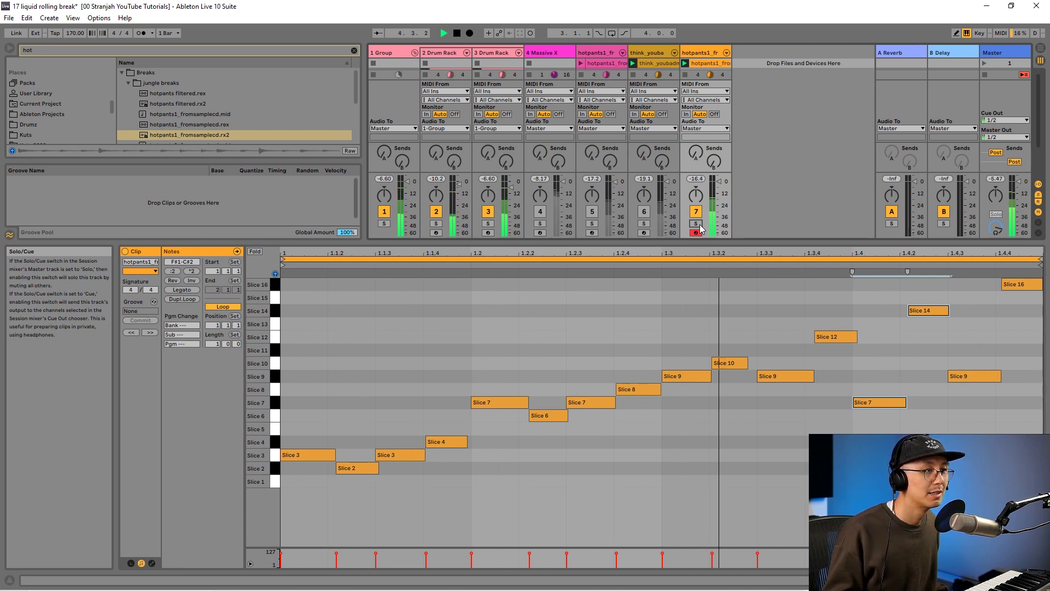
{"action": "key", "text": "space"}
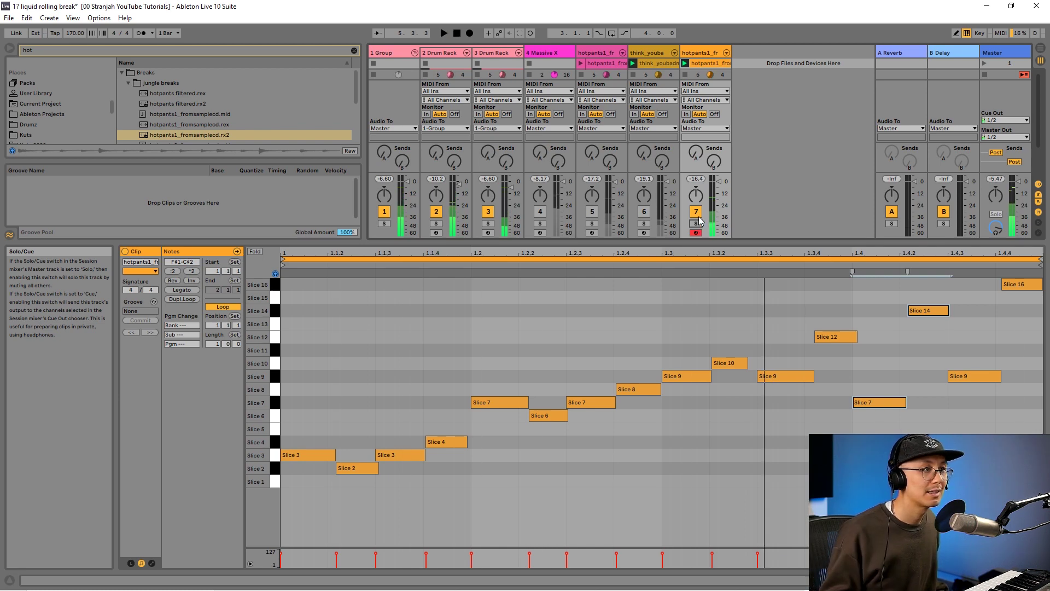
Open the sliced hotpants track's drum rack and show the Controls page of slice 1's Simpler
{"action": "left_click", "coordinate": [701, 53]}
{"action": "double_click", "coordinate": [700, 53]}
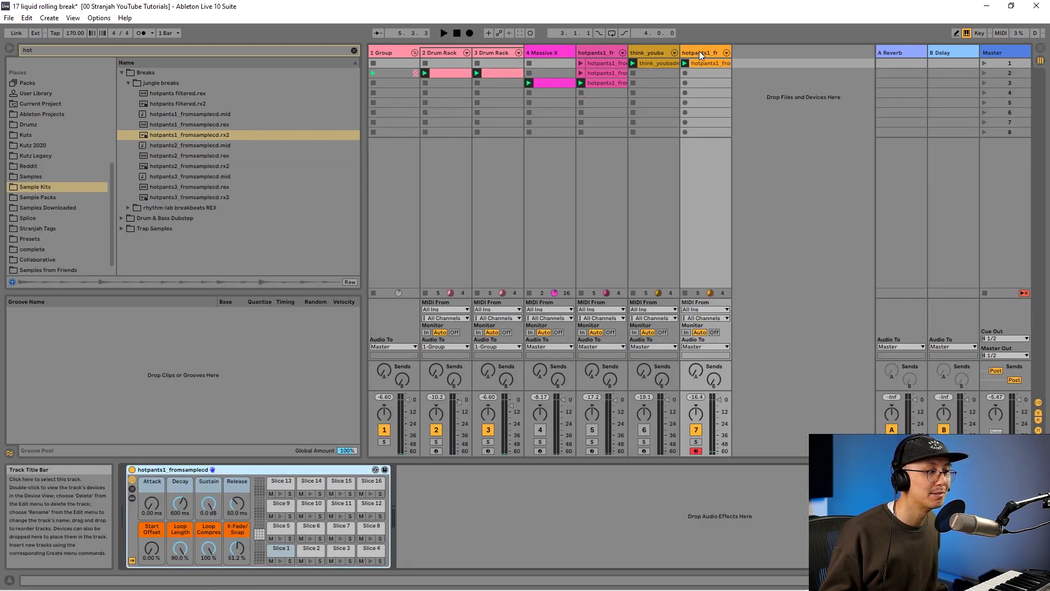
{"action": "left_click", "coordinate": [278, 551]}
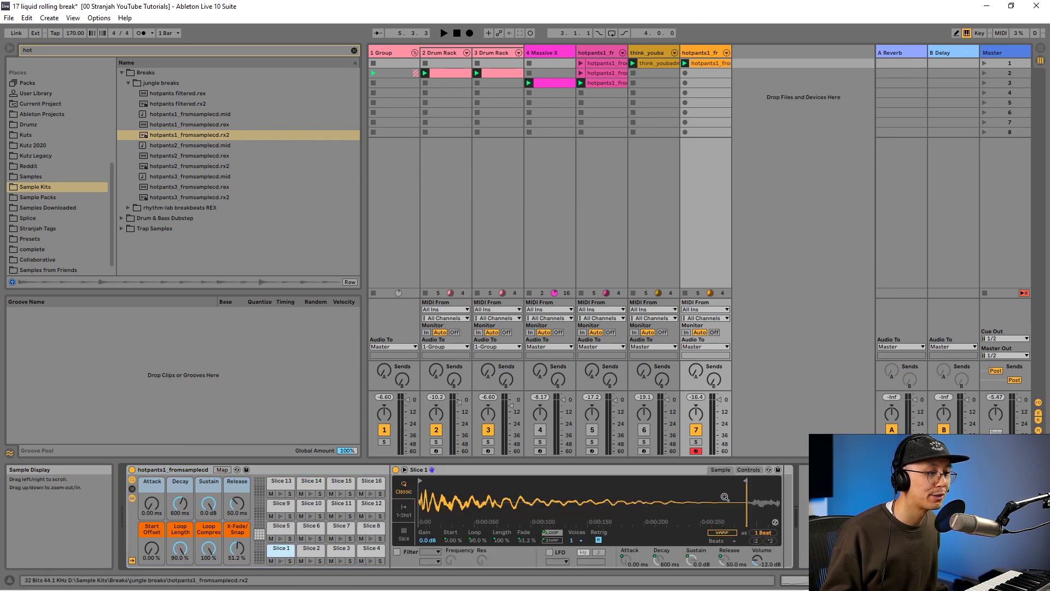
{"action": "left_click", "coordinate": [748, 470]}
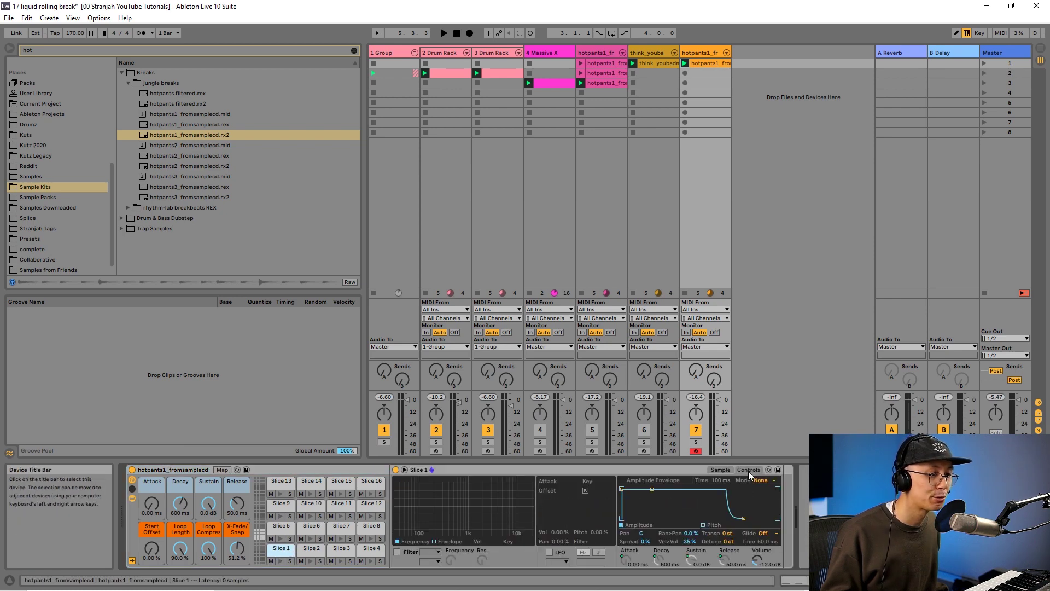
Transpose slice 1's Simpler up 3 semitones and copy that value to all sibling slices in the rack
{"action": "left_click", "coordinate": [727, 534]}
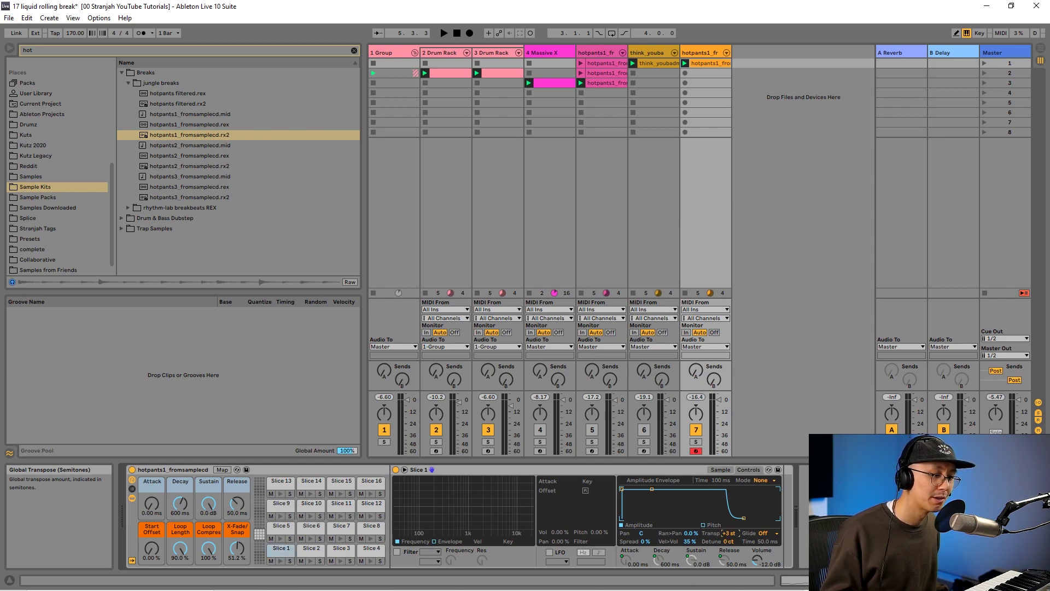
{"action": "right_click", "coordinate": [733, 538]}
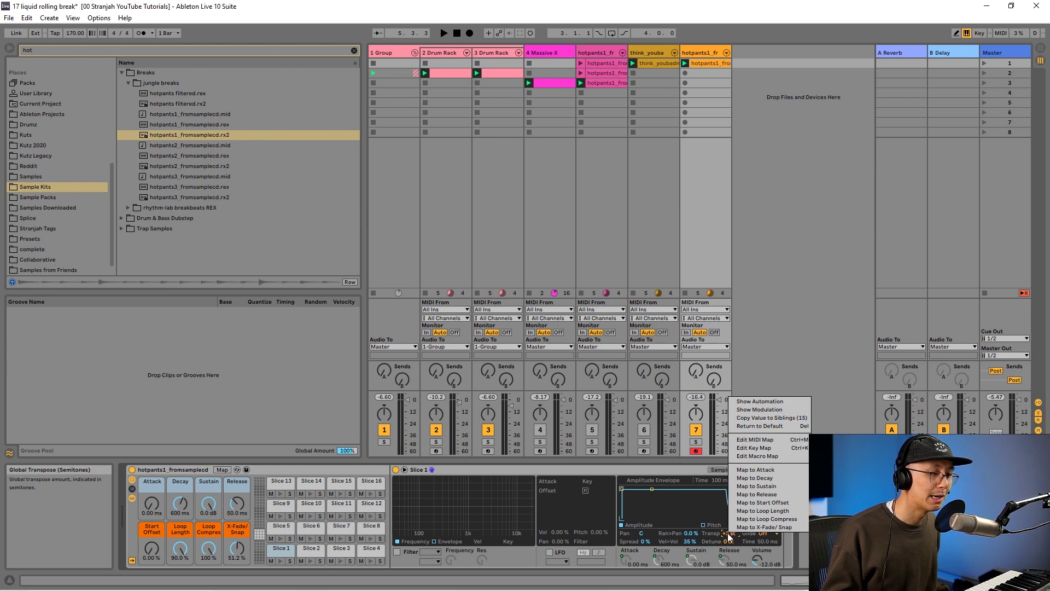
{"action": "left_click", "coordinate": [754, 418]}
{"action": "right_click", "coordinate": [729, 538]}
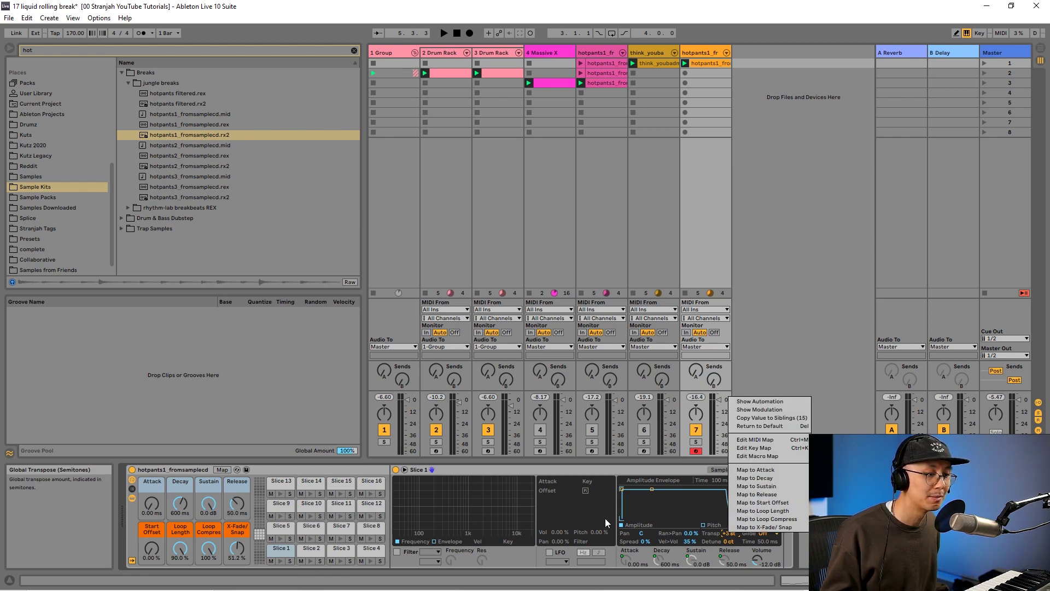
{"action": "left_click", "coordinate": [775, 418]}
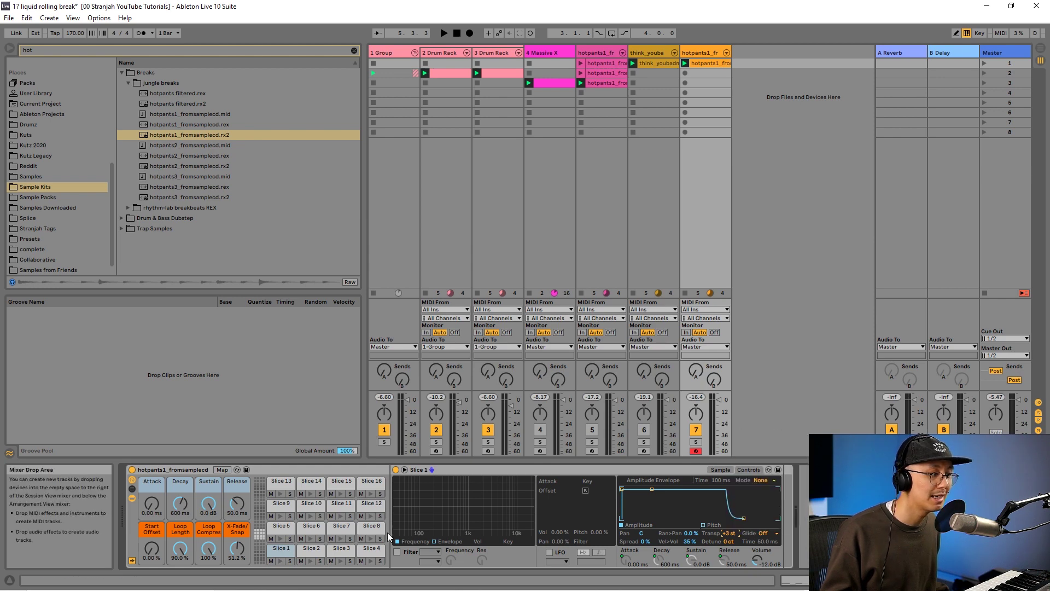
Check the copied transposition on slice 2's Controls page and play the pitched-up break with the grouped drums
{"action": "left_click", "coordinate": [311, 548]}
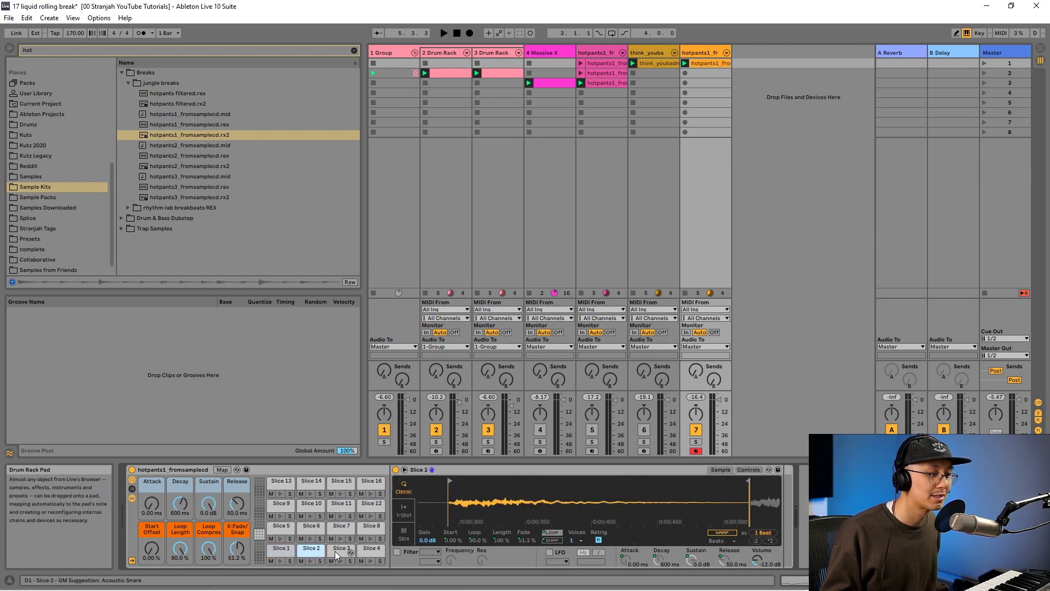
{"action": "left_click", "coordinate": [757, 470]}
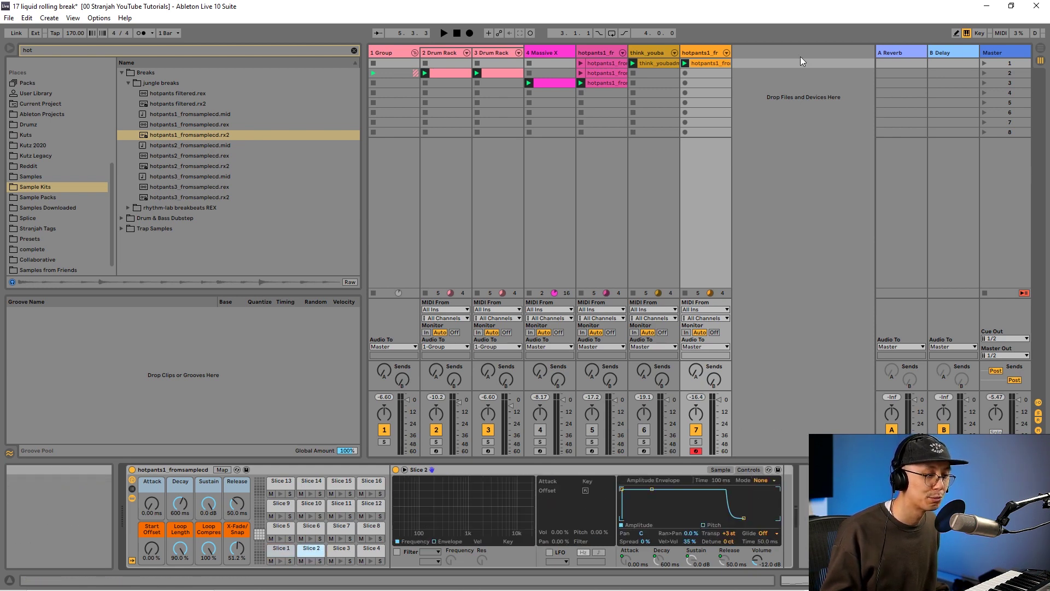
{"action": "key", "text": "space"}
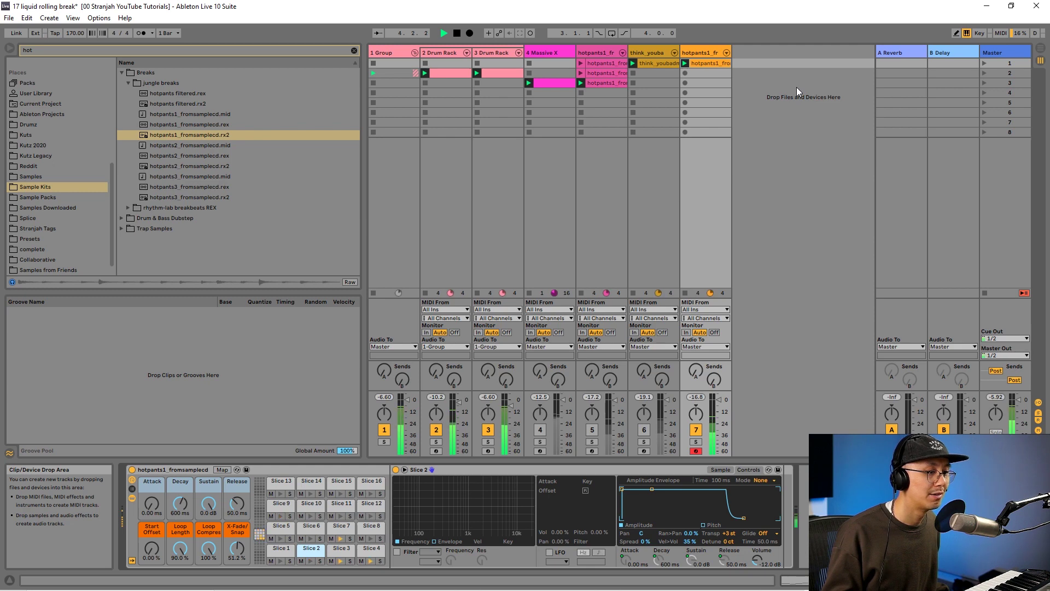
{"action": "key", "text": "space"}
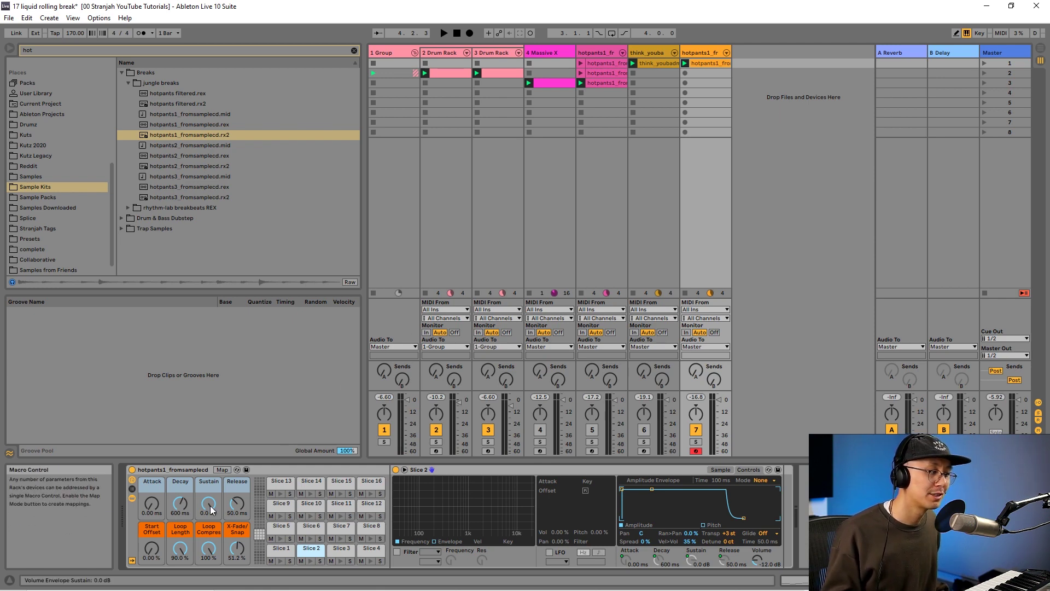
Lower the rack's Sustain macro to -inf dB and set Decay to 938 ms while auditioning the break
{"action": "left_click_drag", "start_coordinate": [212, 509], "coordinate": [212, 552]}
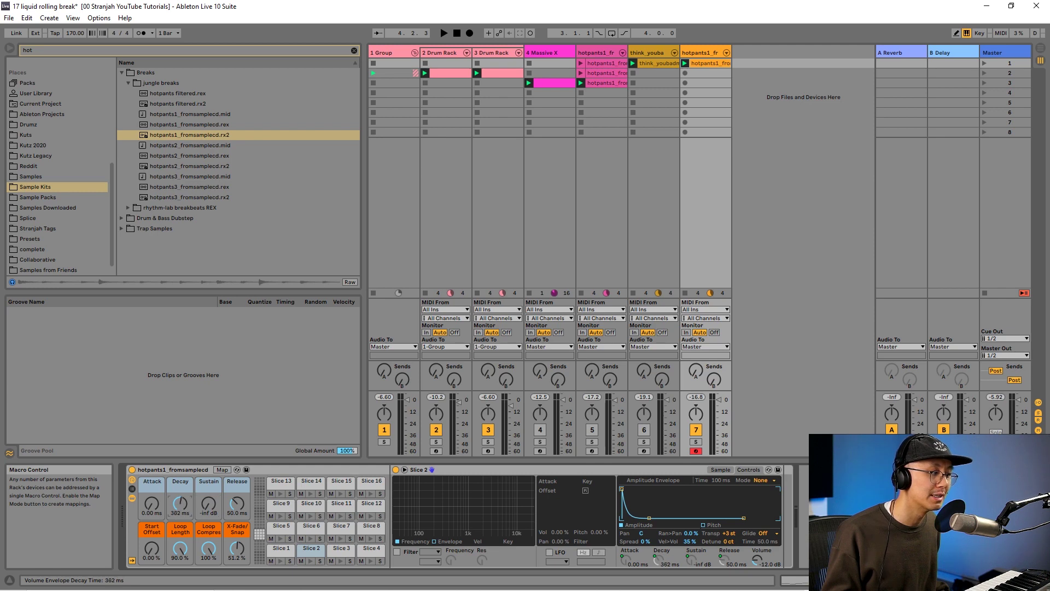
{"action": "key", "text": "space"}
{"action": "mouse_move", "coordinate": [181, 503]}
{"action": "left_mouse_down"}
{"action": "mouse_move", "coordinate": [180, 515]}
{"action": "mouse_move", "coordinate": [180, 470]}
{"action": "mouse_move", "coordinate": [181, 525]}
{"action": "mouse_move", "coordinate": [182, 495]}
{"action": "mouse_move", "coordinate": [182, 512]}
{"action": "left_mouse_up"}
{"action": "key", "text": "space"}
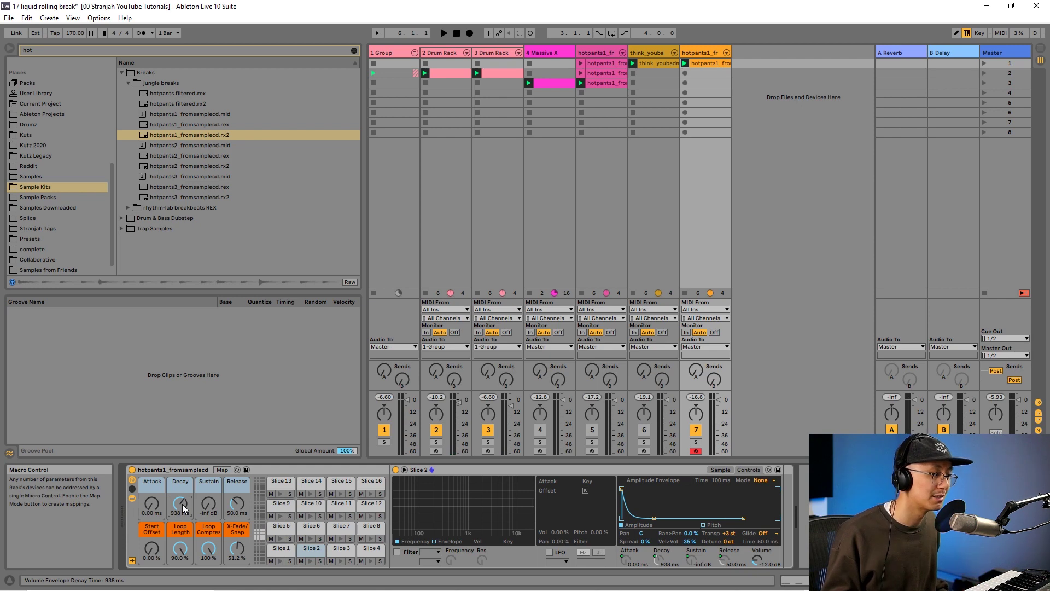
{"action": "key", "text": "space"}
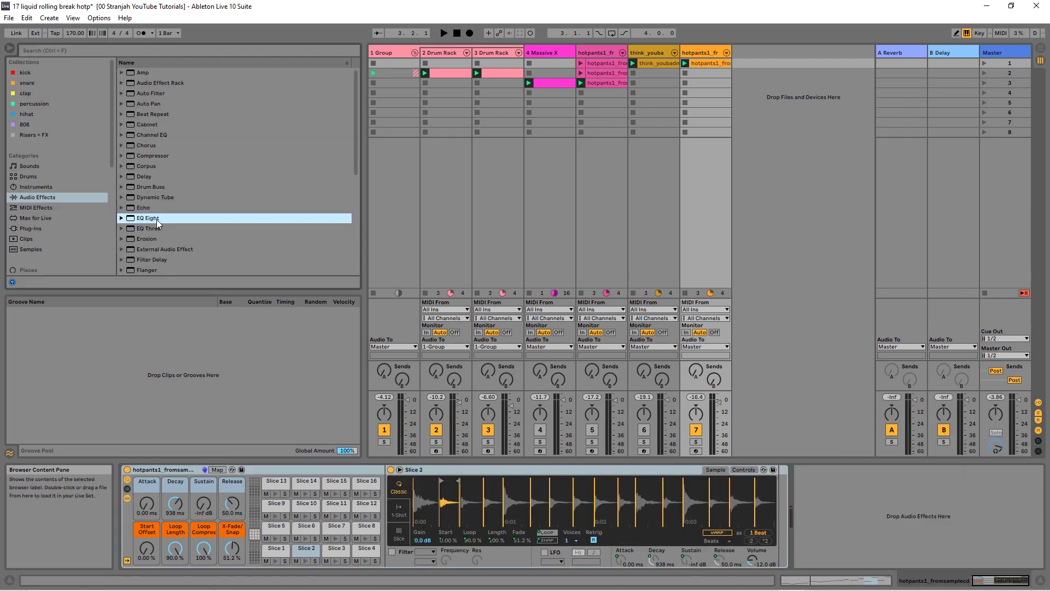
Add an EQ Eight after the sliced hotpants rack and switch band 1 to the steepest low-cut filter
{"action": "left_click_drag", "start_coordinate": [153, 219], "coordinate": [841, 487]}
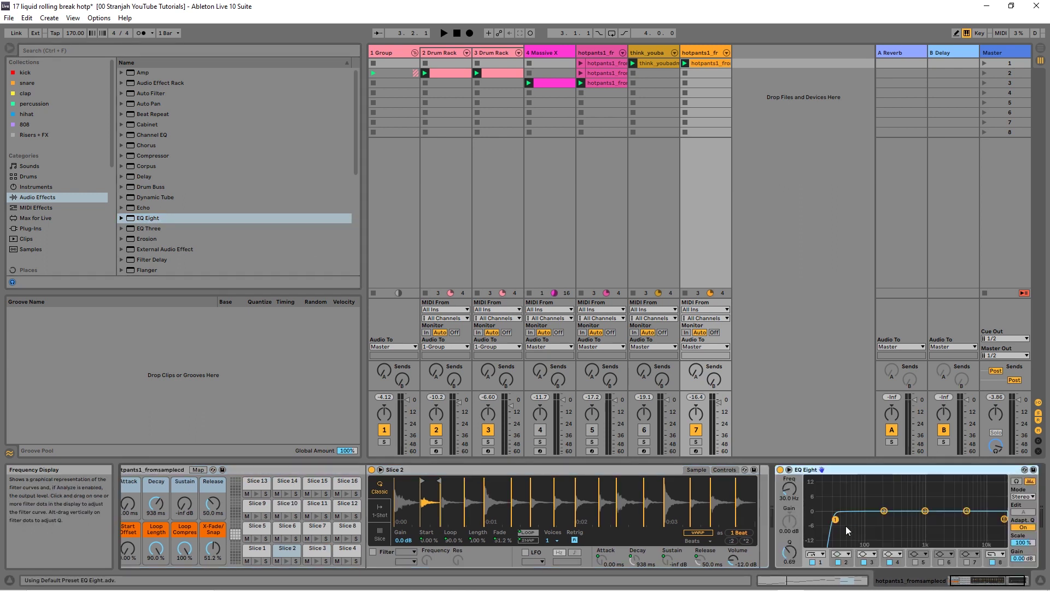
{"action": "left_click", "coordinate": [815, 554]}
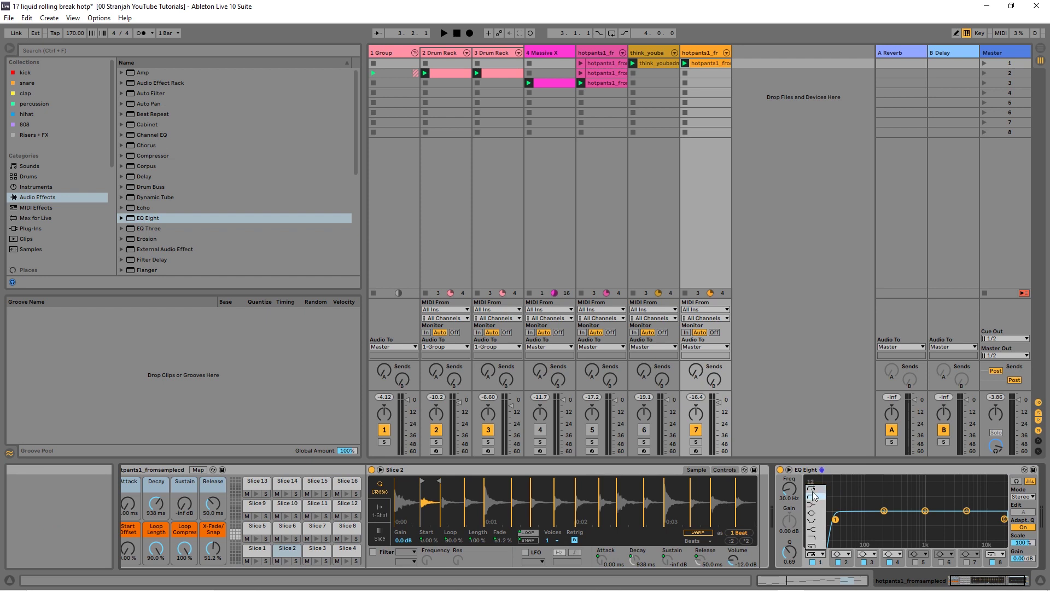
{"action": "left_click", "coordinate": [812, 488]}
Sweep the low cut's frequency while listening, settle it at 220 Hz and play the filtered break with the drums
{"action": "mouse_move", "coordinate": [792, 498]}
{"action": "left_mouse_down"}
{"action": "mouse_move", "coordinate": [792, 482]}
{"action": "mouse_move", "coordinate": [792, 497]}
{"action": "left_mouse_up"}
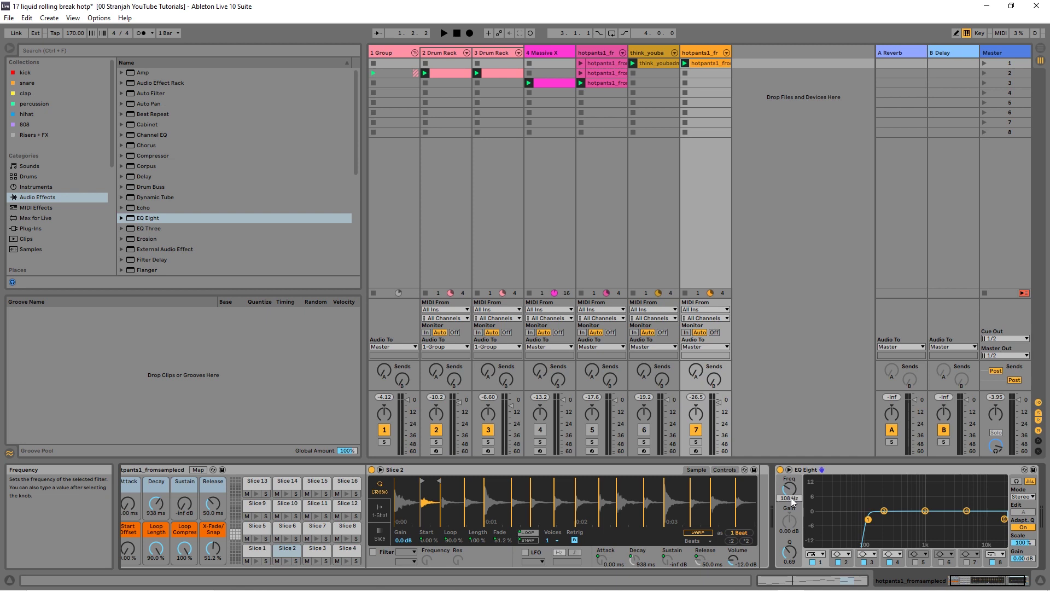
{"action": "type", "text": "220"}
{"action": "key", "text": "Return"}
{"action": "mouse_move", "coordinate": [791, 488]}
{"action": "left_mouse_down"}
{"action": "mouse_move", "coordinate": [791, 459]}
{"action": "mouse_move", "coordinate": [788, 500]}
{"action": "left_mouse_up"}
{"action": "key", "text": "space"}
{"action": "key", "text": "space"}
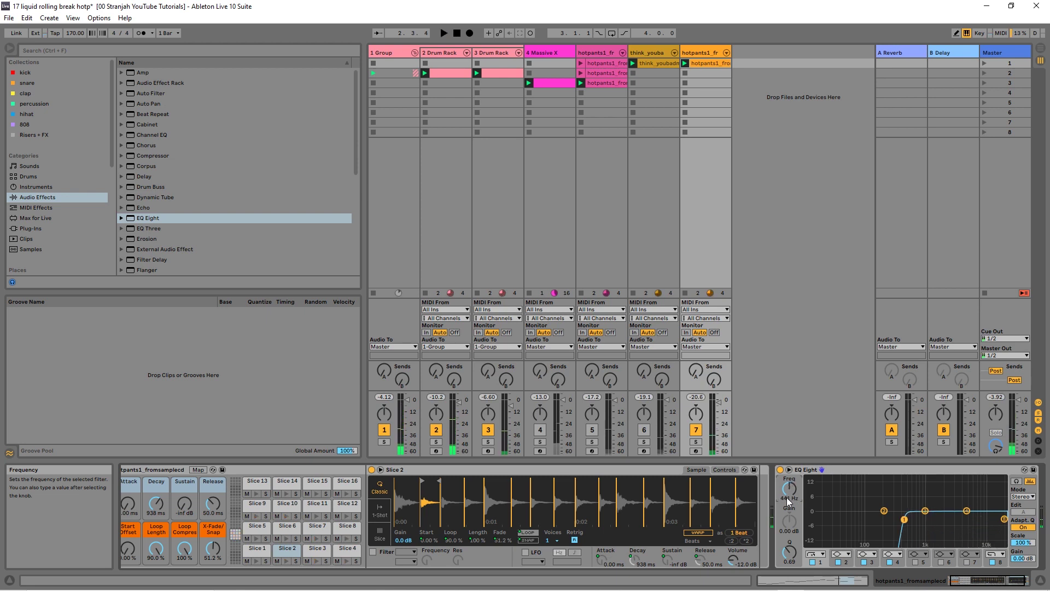
{"action": "left_click", "coordinate": [788, 500]}
{"action": "type", "text": "220"}
{"action": "key", "text": "Return"}
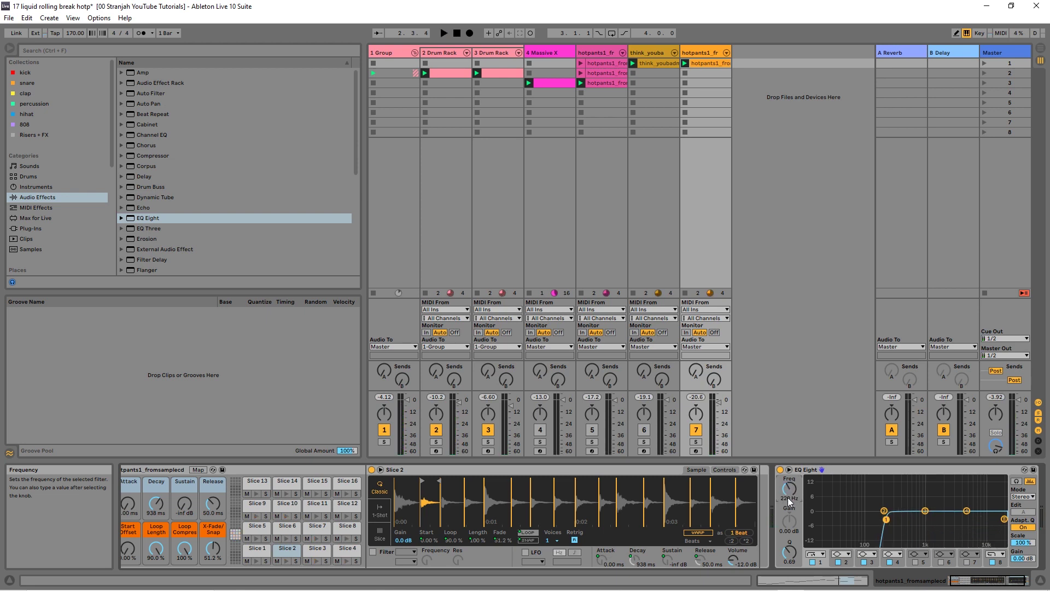
{"action": "key", "text": "space"}
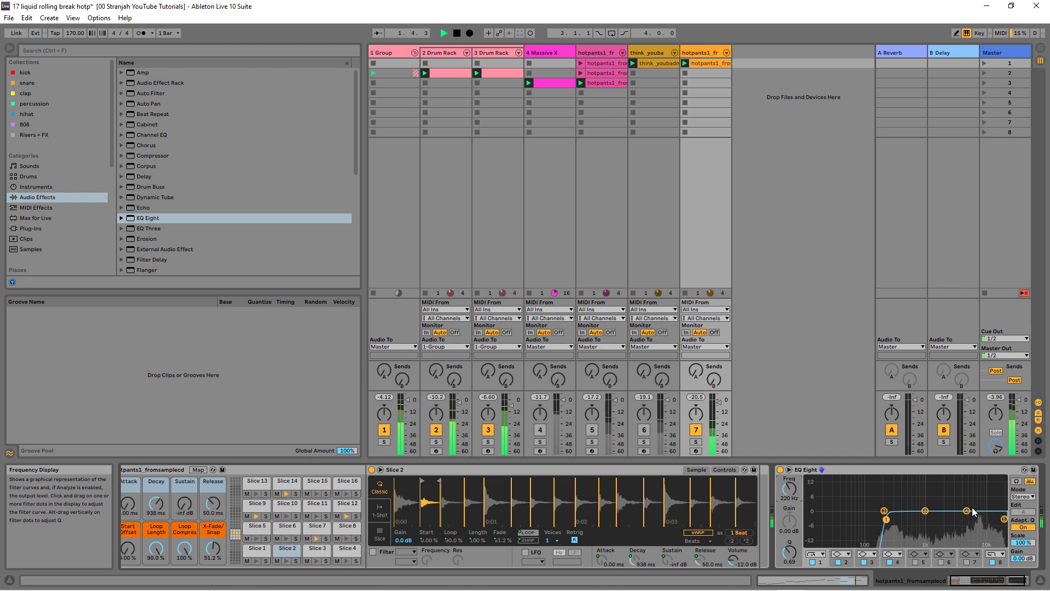
{"action": "key", "text": "space"}
Boost the hotpants EQ Eight's mids by 15 dB at about 1.78 kHz, lift the highs slightly and audition the result
{"action": "left_click_drag", "start_coordinate": [967, 511], "coordinate": [935, 478]}
{"action": "key", "text": "space"}
{"action": "key", "text": "space"}
{"action": "key", "text": "space"}
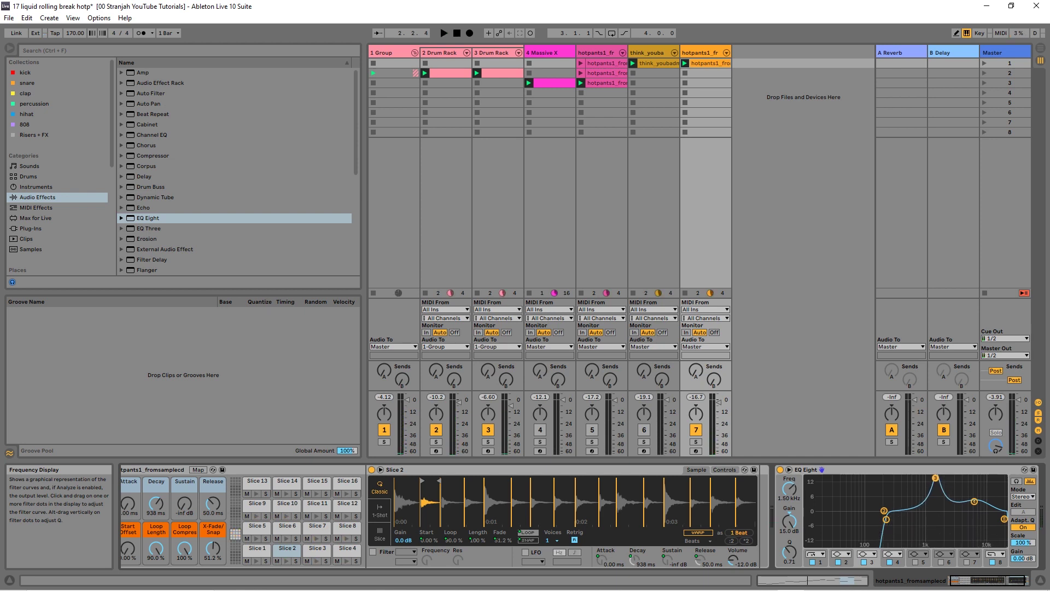
{"action": "key", "text": "space"}
{"action": "left_click_drag", "start_coordinate": [937, 478], "coordinate": [944, 478]}
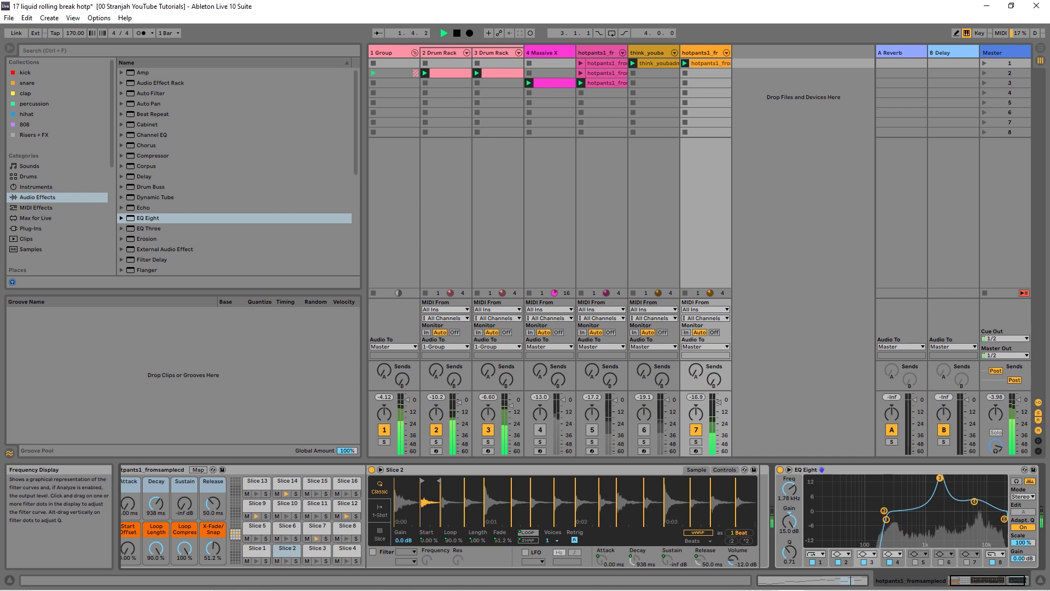
{"action": "key", "text": "space"}
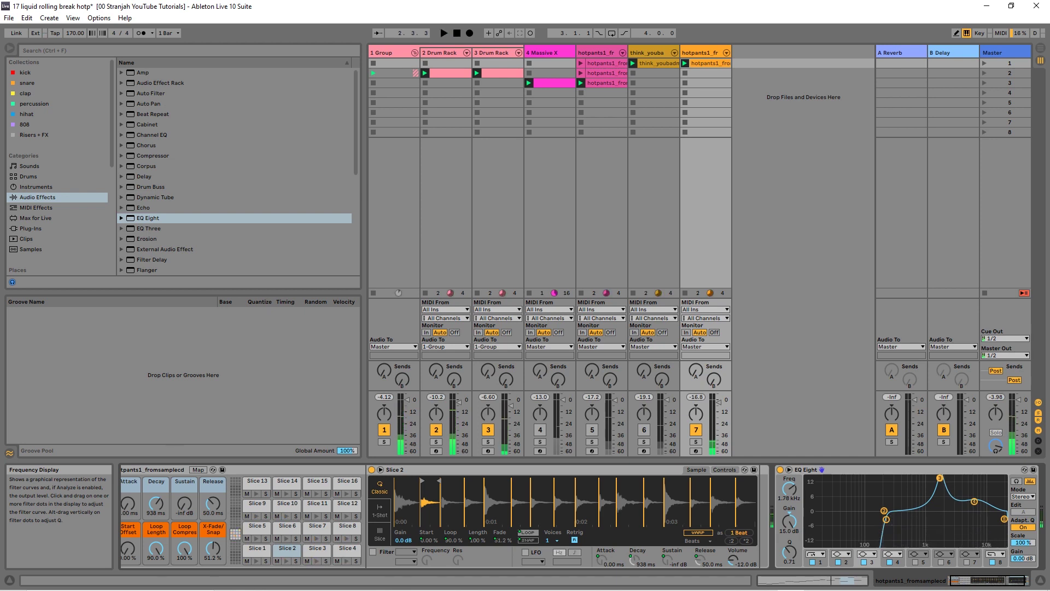
{"action": "key", "text": "space"}
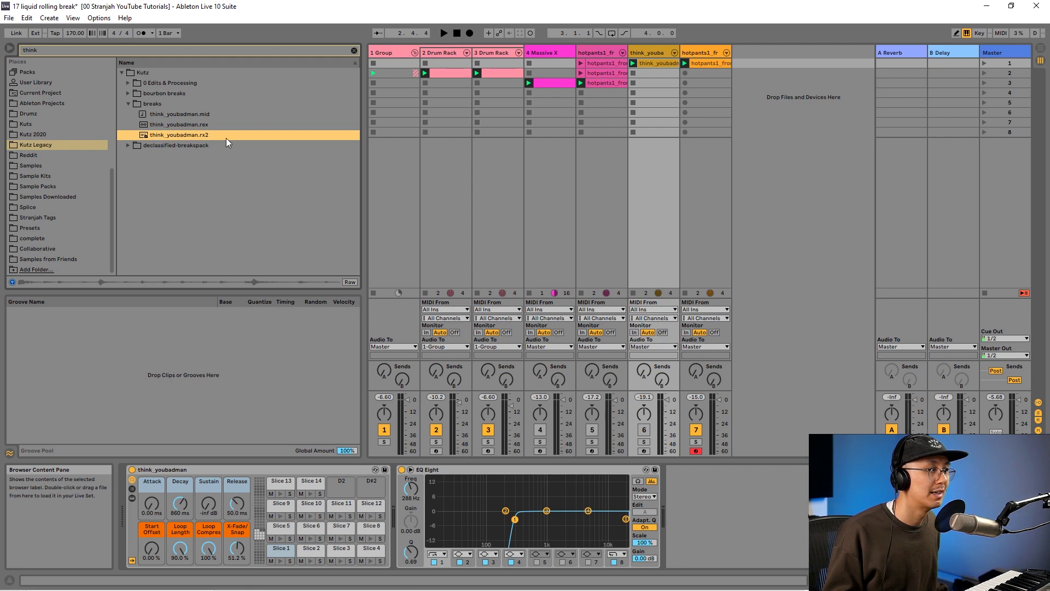
Slice think_youbadman.rx2 to a new MIDI track, one slice per REX slice with the Built-in preset
{"action": "right_click", "coordinate": [196, 134]}
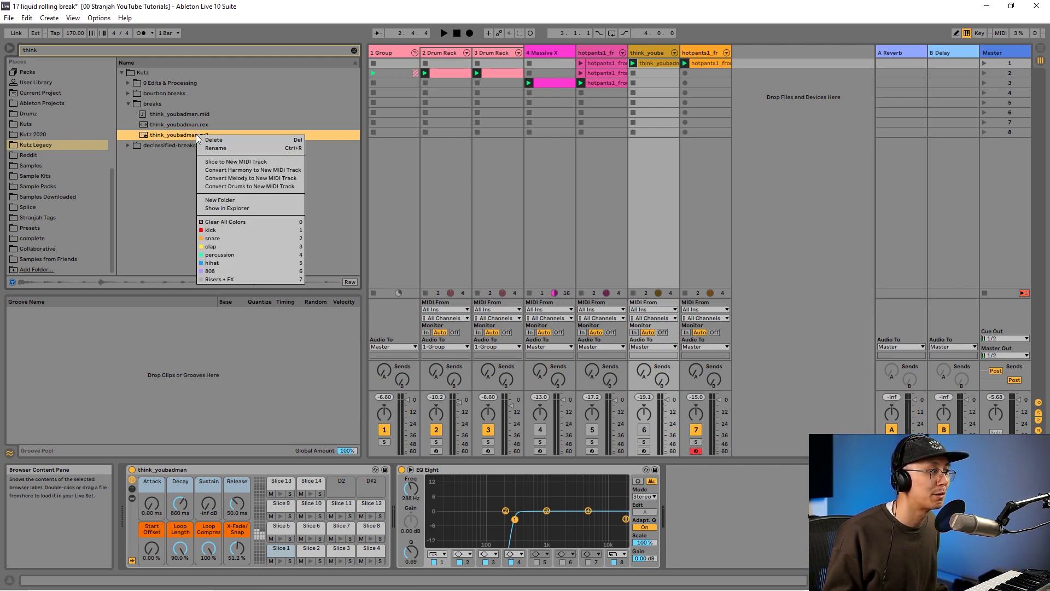
{"action": "left_click", "coordinate": [234, 162]}
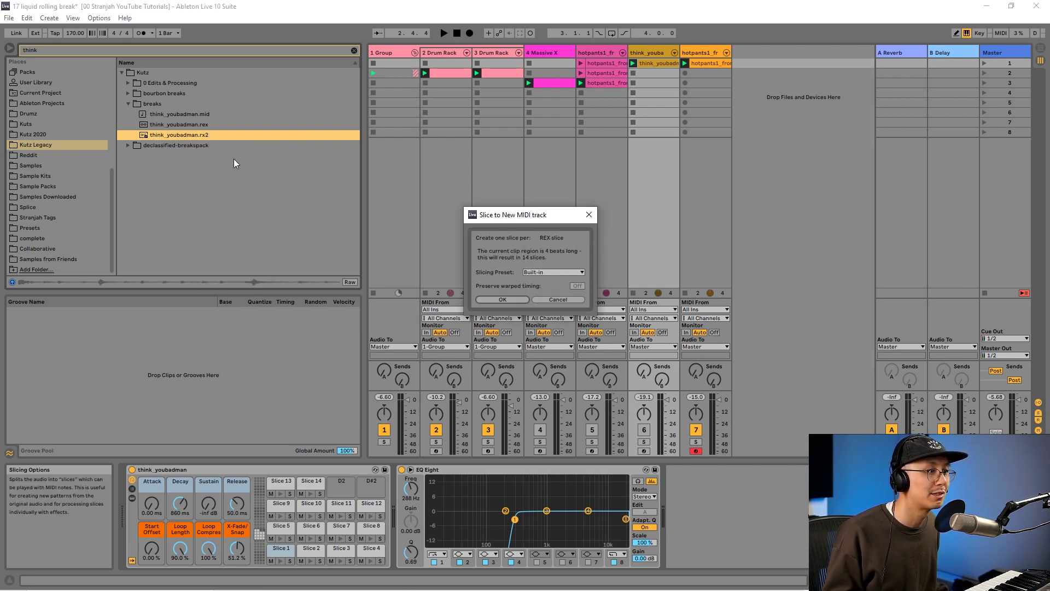
{"action": "left_click", "coordinate": [518, 299]}
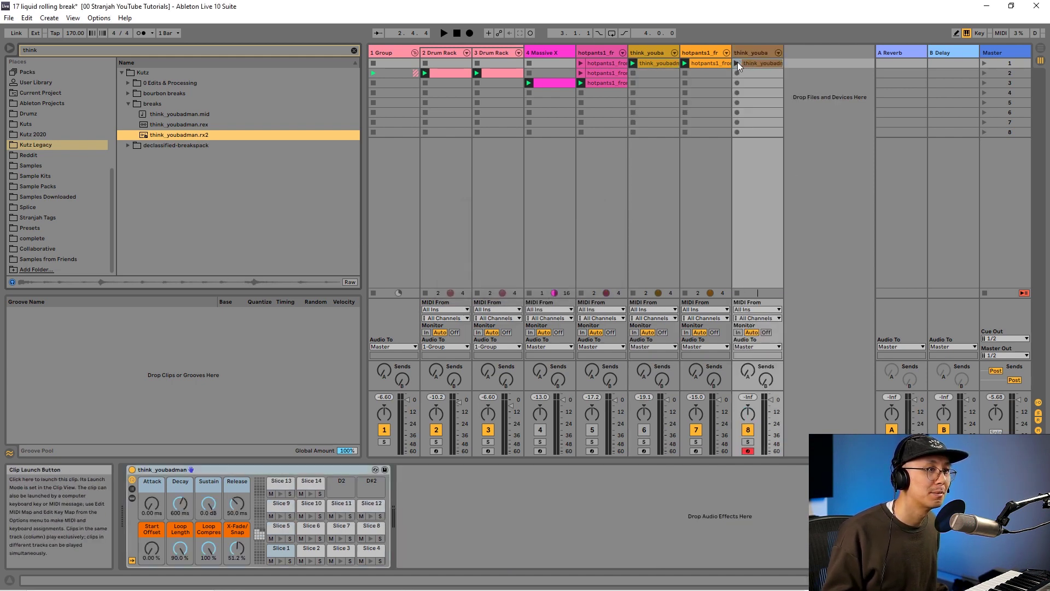
Solo the new think_youbadman track, launch its sliced clip and open its notes while listening to the break
{"action": "left_click", "coordinate": [747, 441]}
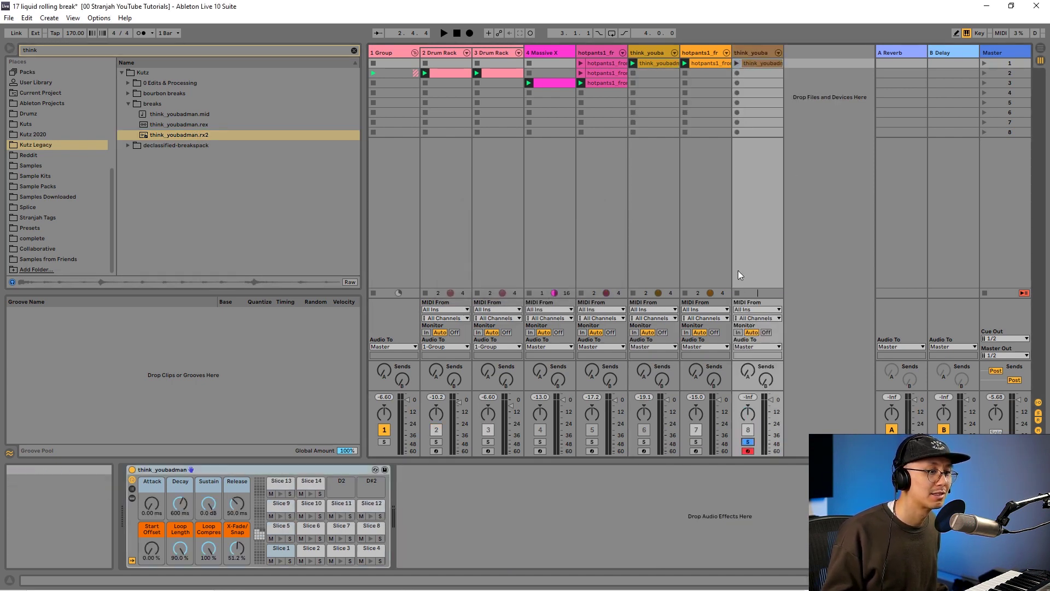
{"action": "left_click", "coordinate": [737, 64]}
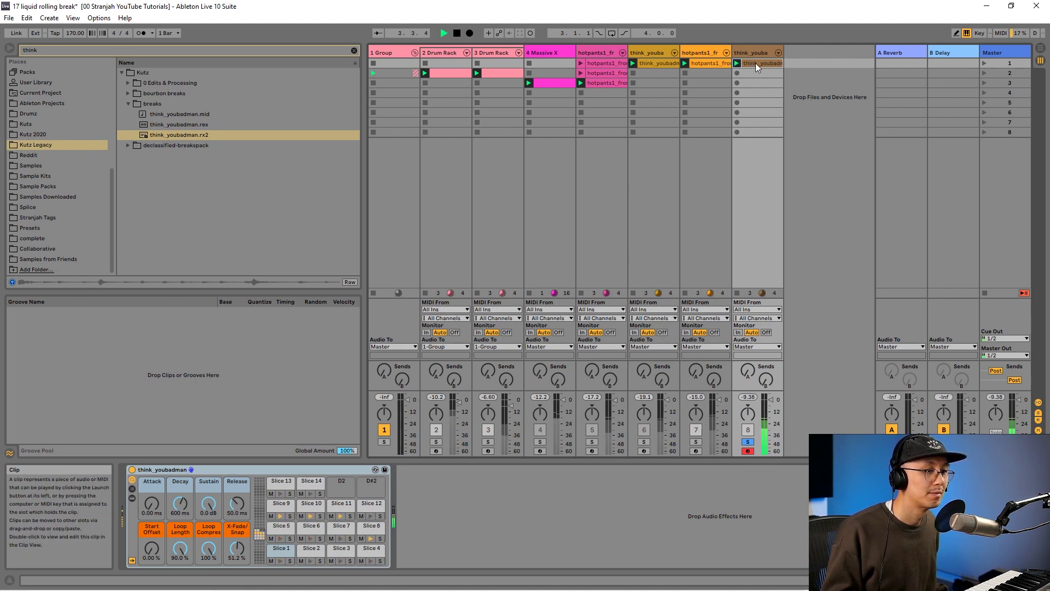
{"action": "double_click", "coordinate": [756, 63]}
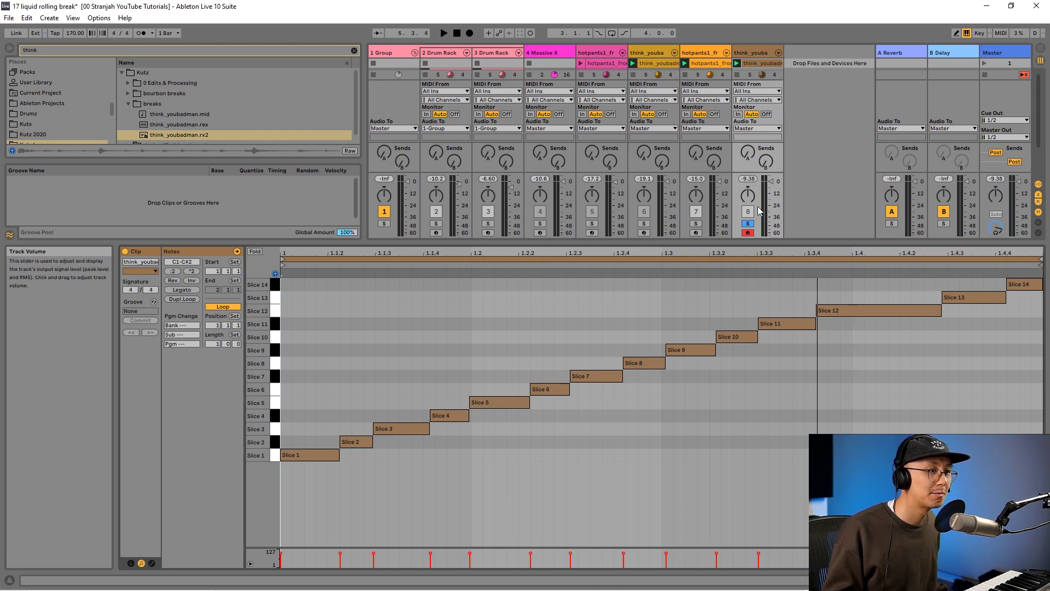
{"action": "key", "text": "space"}
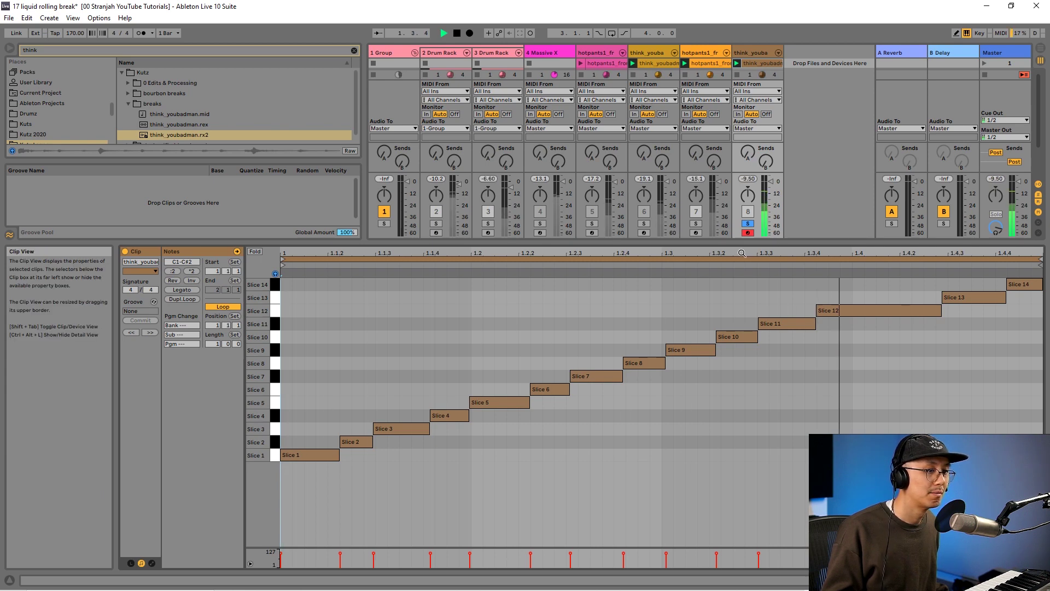
{"action": "key", "text": "space"}
Deactivate the slice 12, 13 and 14 notes at the end of the think_youbadman clip
{"action": "left_click", "coordinate": [840, 290]}
{"action": "key", "text": "alt+Right"}
{"action": "key", "text": "alt+Right"}
{"action": "key", "text": "alt+Right"}
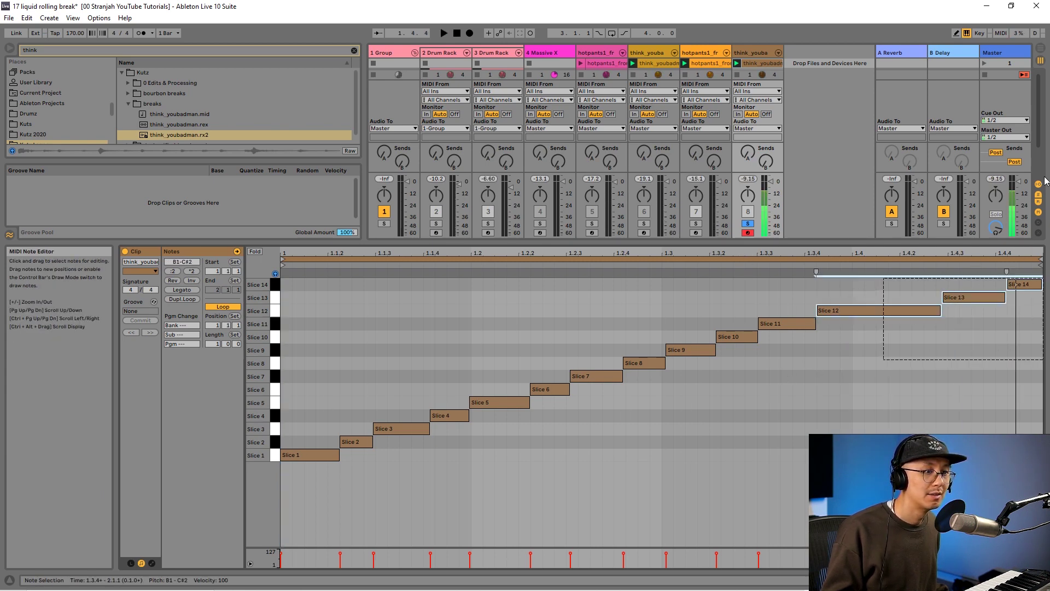
{"action": "key", "text": "shift+alt+Left"}
{"action": "key", "text": "shift+alt+Left"}
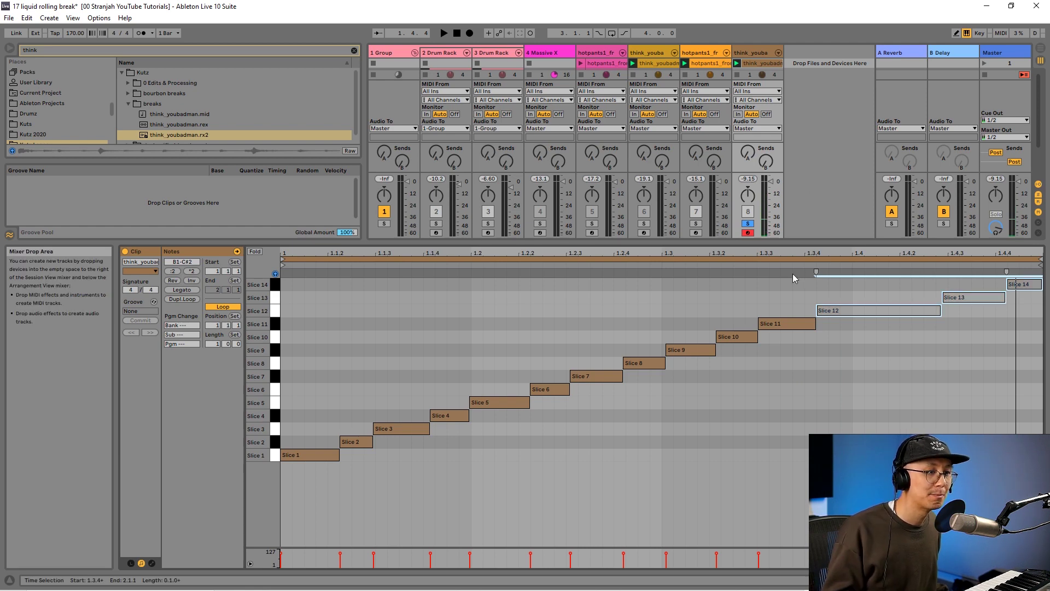
Deactivate the slice 11 note in the think_youbadman clip as well and play the shortened break
{"action": "left_click", "coordinate": [783, 370]}
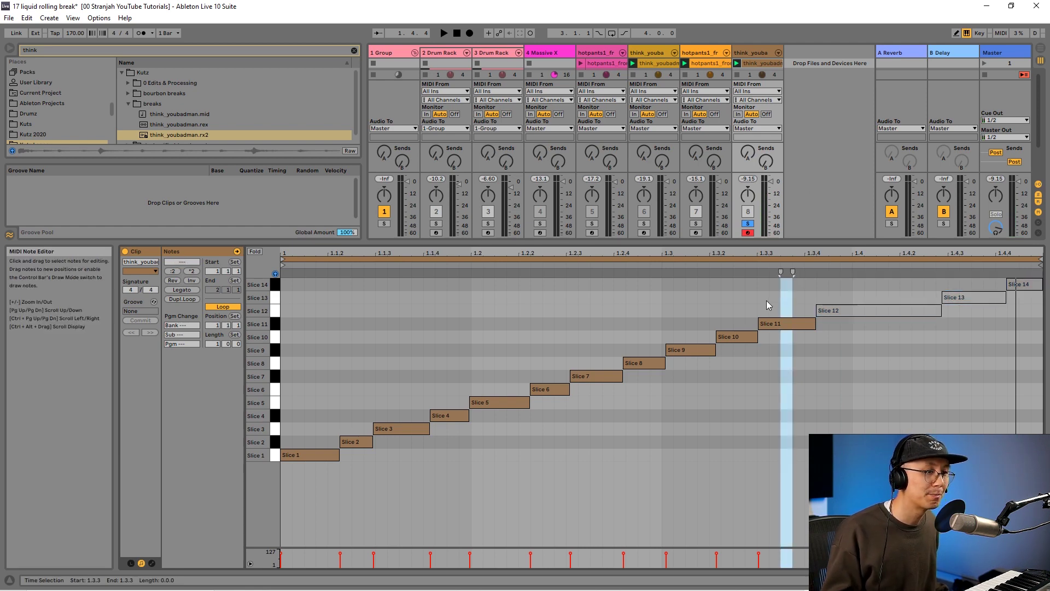
{"action": "left_click", "coordinate": [774, 323]}
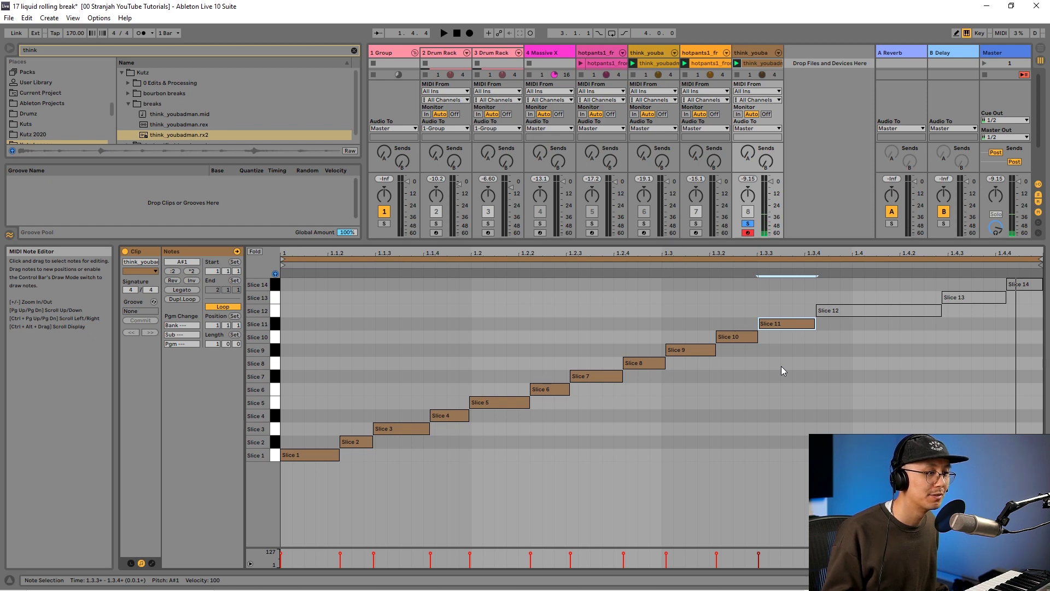
{"action": "key", "text": "space"}
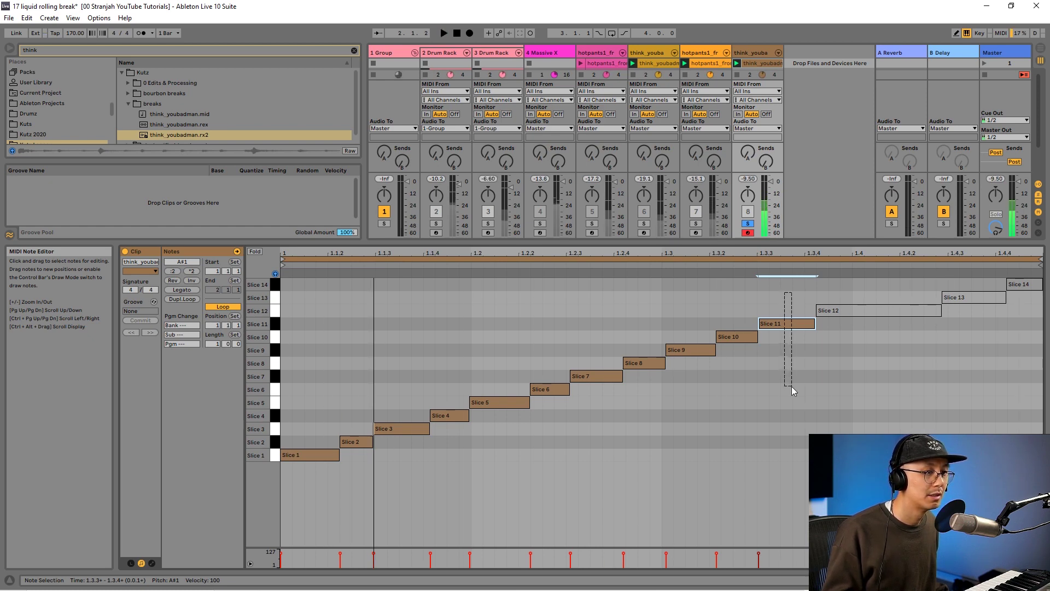
{"action": "key", "text": "0"}
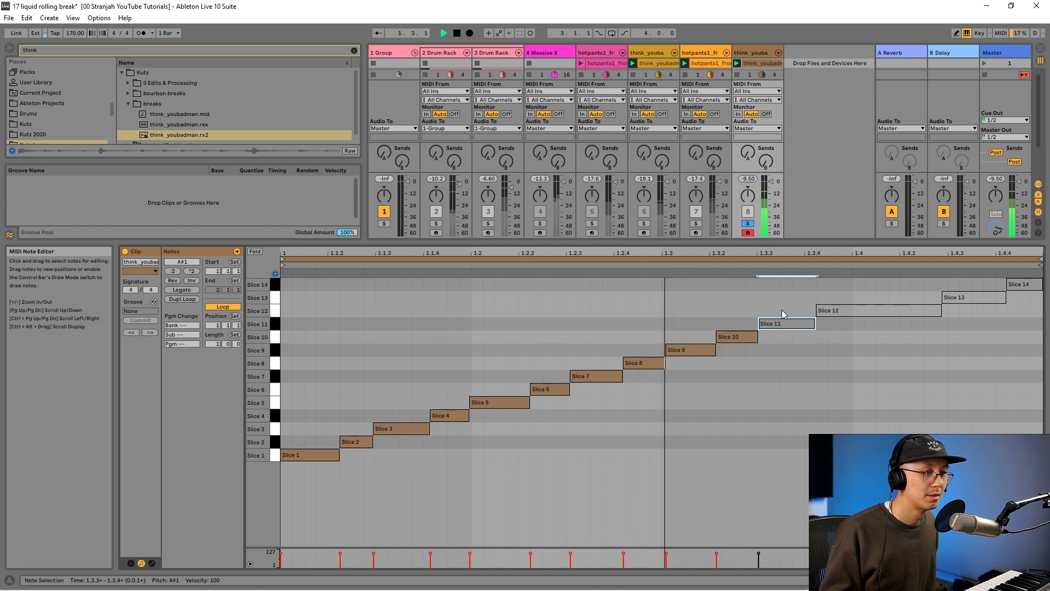
{"action": "key", "text": "space"}
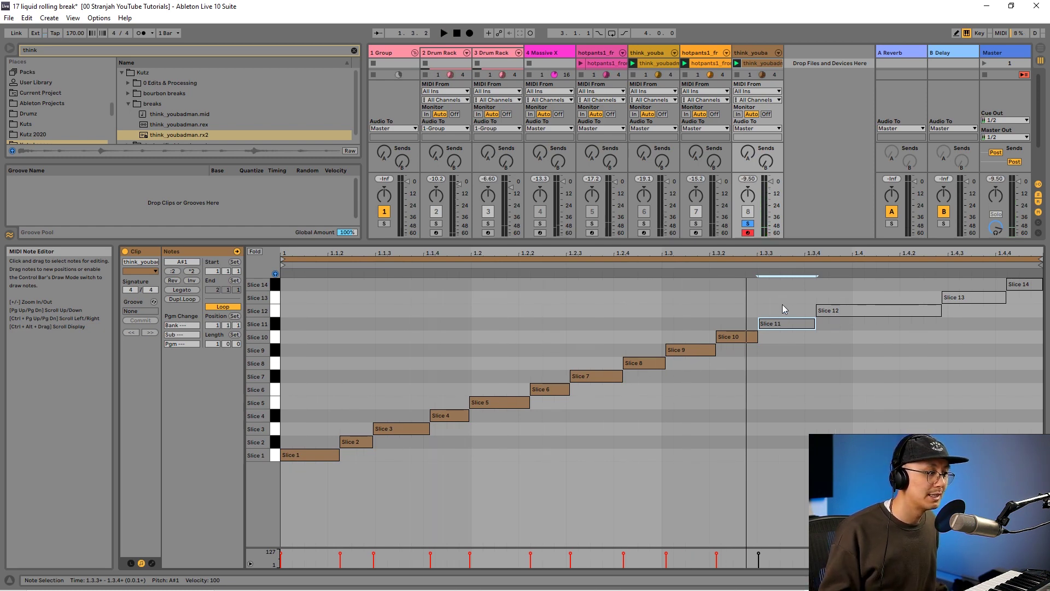
Copy the slice 5 to 8 notes to beat 1.4 and the slice 1 and 2 notes to 1.3.3, and play the break
{"action": "key", "text": "space"}
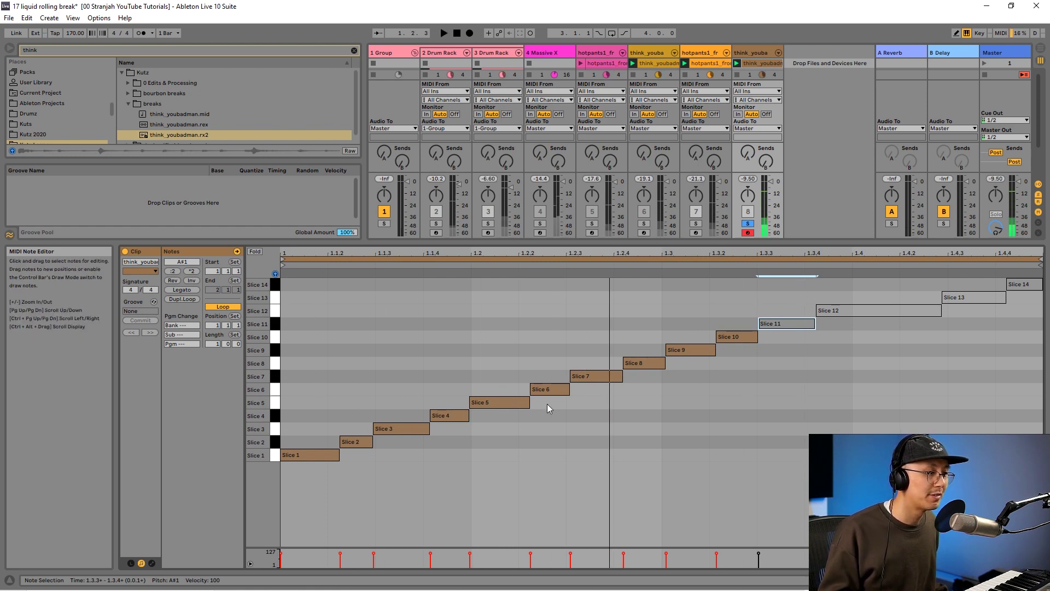
{"action": "left_click_drag", "start_coordinate": [494, 448], "coordinate": [633, 346]}
{"action": "left_click_drag", "start_coordinate": [473, 405], "coordinate": [853, 404]}
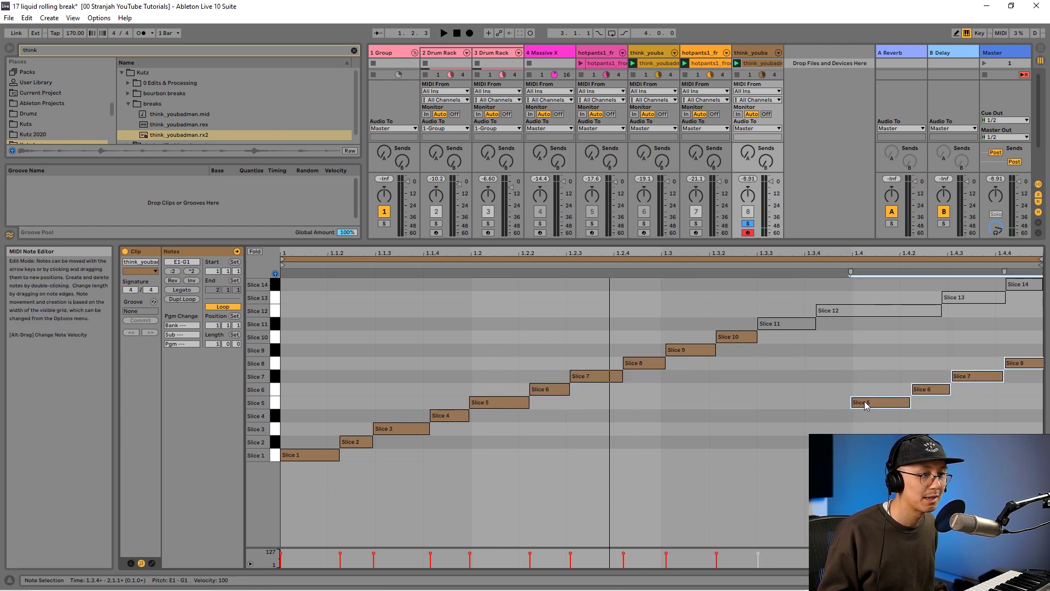
{"action": "left_click_drag", "start_coordinate": [350, 402], "coordinate": [780, 472]}
{"action": "key", "text": "space"}
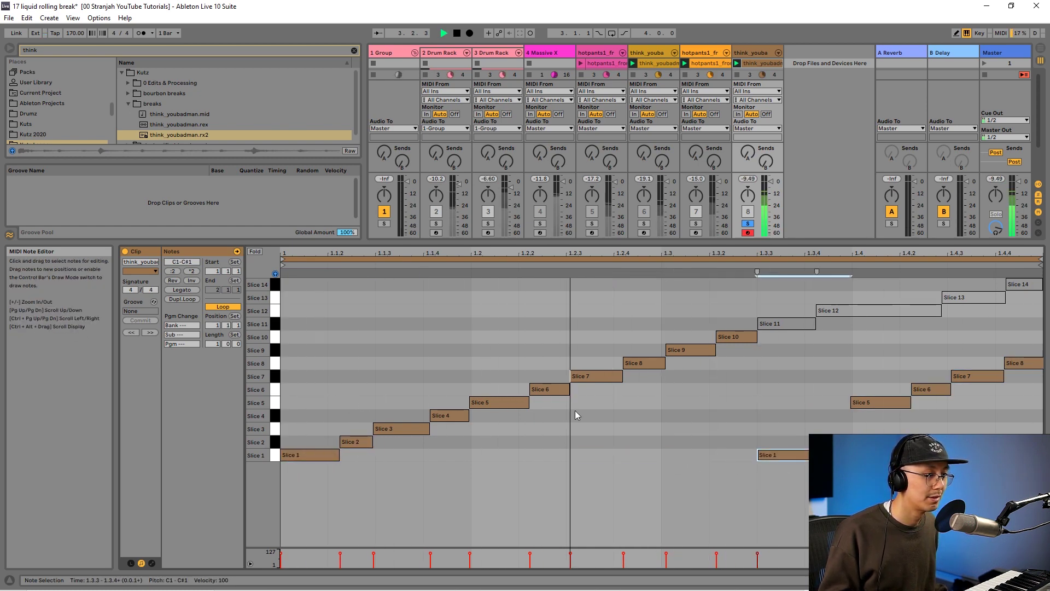
{"action": "key", "text": "space"}
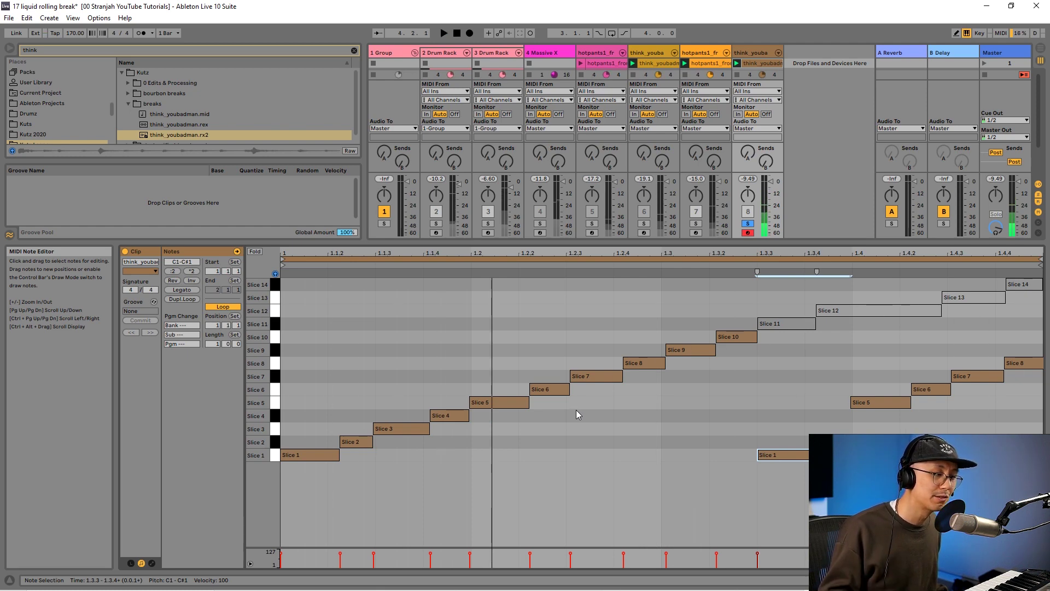
{"action": "key", "text": "space"}
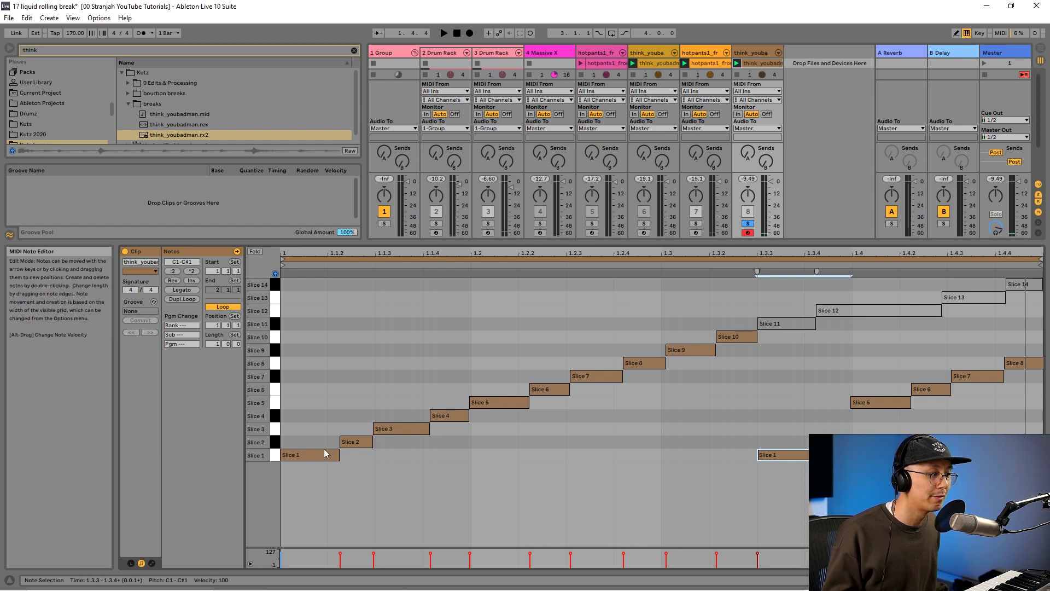
Move the slice 1 notes at the clip start and at 1.3.3 up to slice 3, auditioning the change
{"action": "left_click_drag", "start_coordinate": [316, 398], "coordinate": [304, 422]}
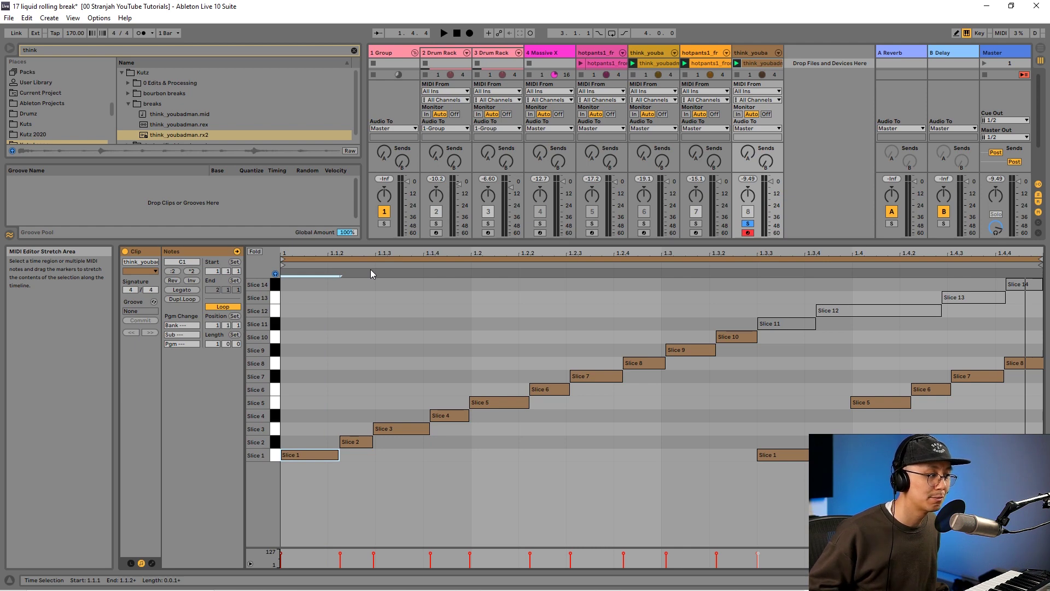
{"action": "key", "text": "Up"}
{"action": "key", "text": "Up"}
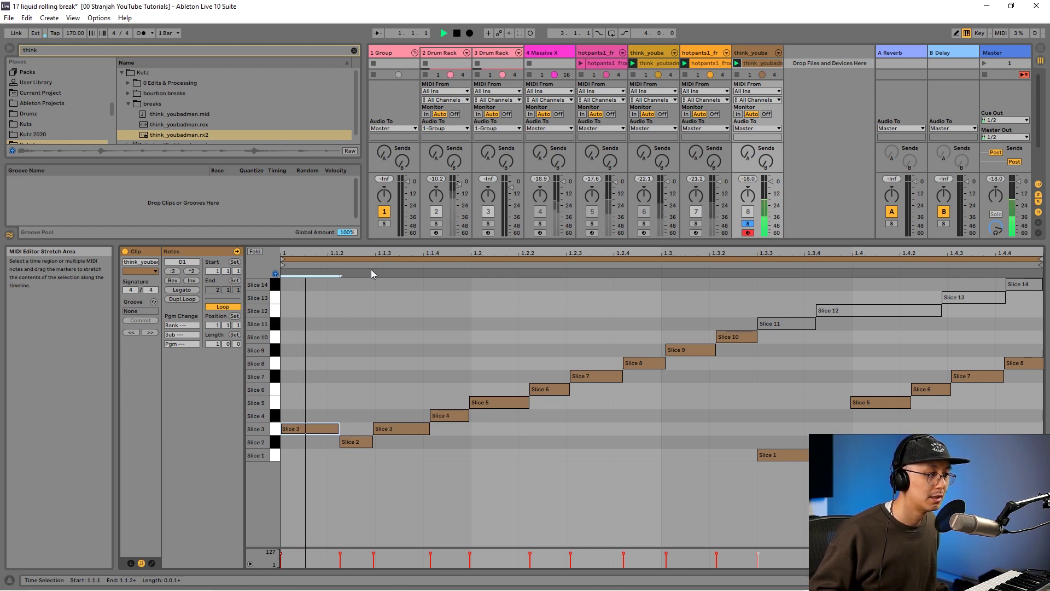
{"action": "key", "text": "space"}
{"action": "key", "text": "space"}
{"action": "left_click", "coordinate": [775, 454]}
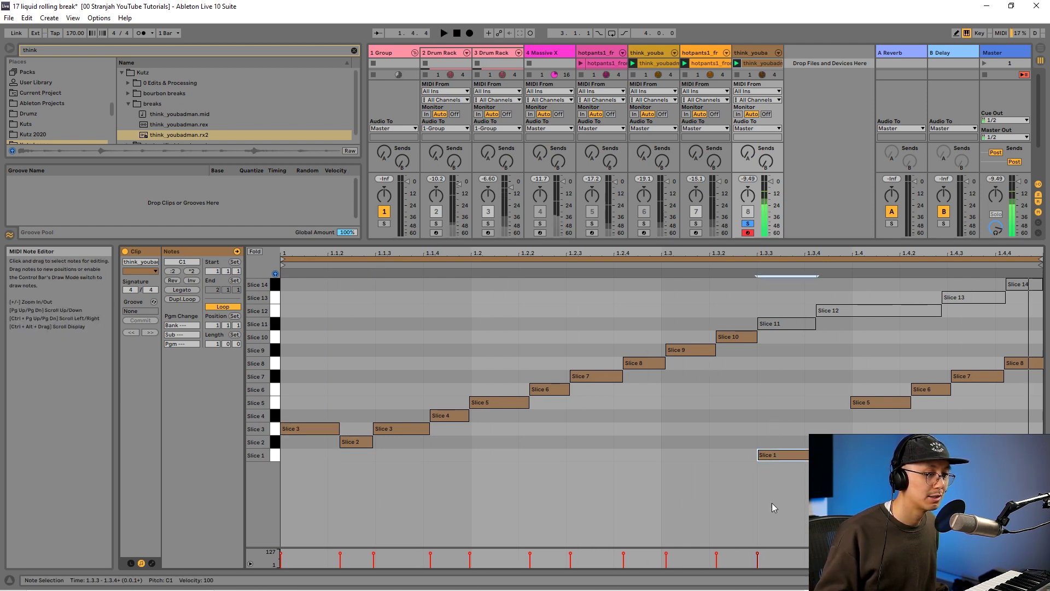
{"action": "key", "text": "Up"}
{"action": "key", "text": "Up"}
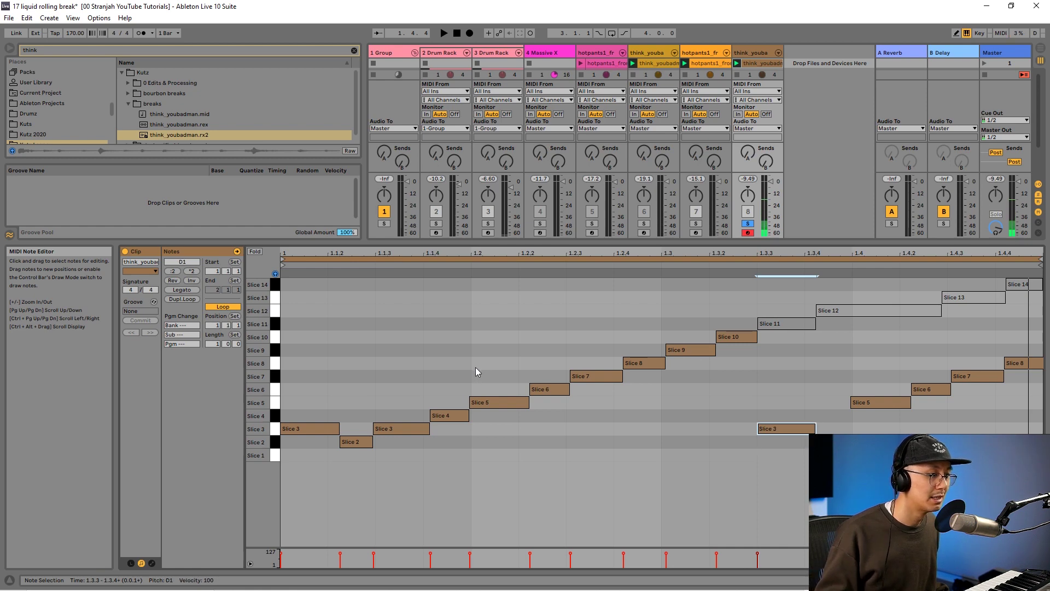
Move both slice 5 notes, at beats 1.2 and 1.4, up to slice 7 and play the break
{"action": "left_click", "coordinate": [495, 402]}
{"action": "left_click", "coordinate": [870, 401], "text": "shift"}
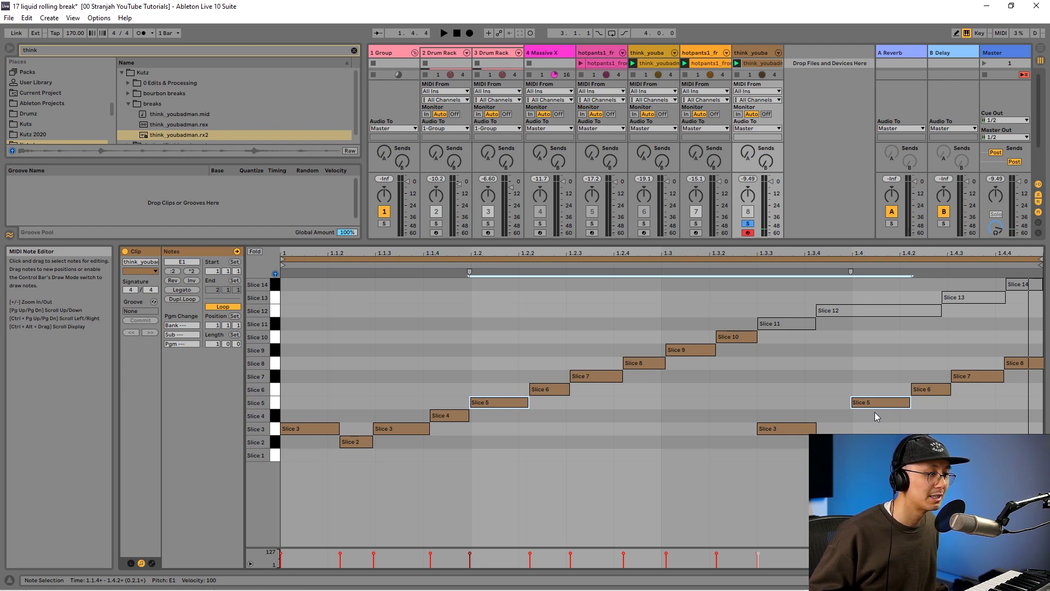
{"action": "key", "text": "Up"}
{"action": "key", "text": "Up"}
{"action": "key", "text": "space"}
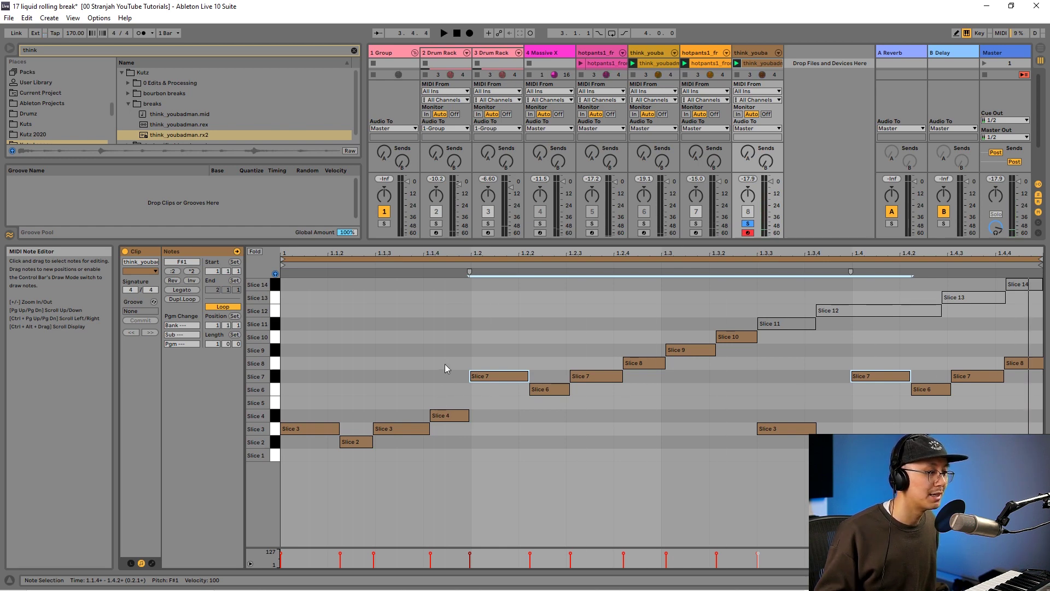
Nudge the note pairs slightly off the grid for a looser groove, some later and some earlier, and play the think_youbadman clip
{"action": "left_click_drag", "start_coordinate": [445, 363], "coordinate": [383, 432]}
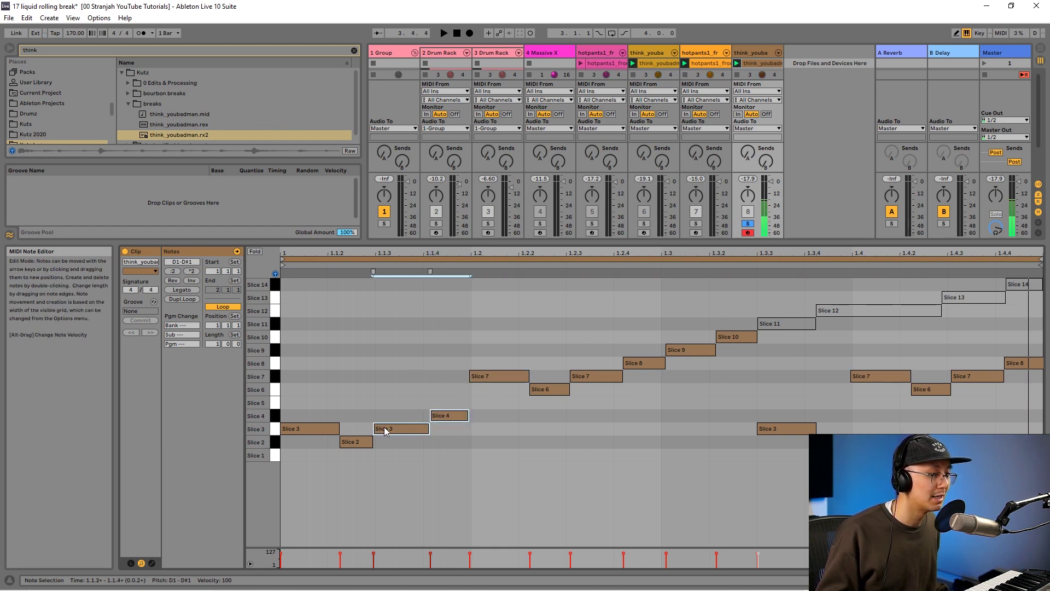
{"action": "left_click_drag", "start_coordinate": [546, 327], "coordinate": [499, 428]}
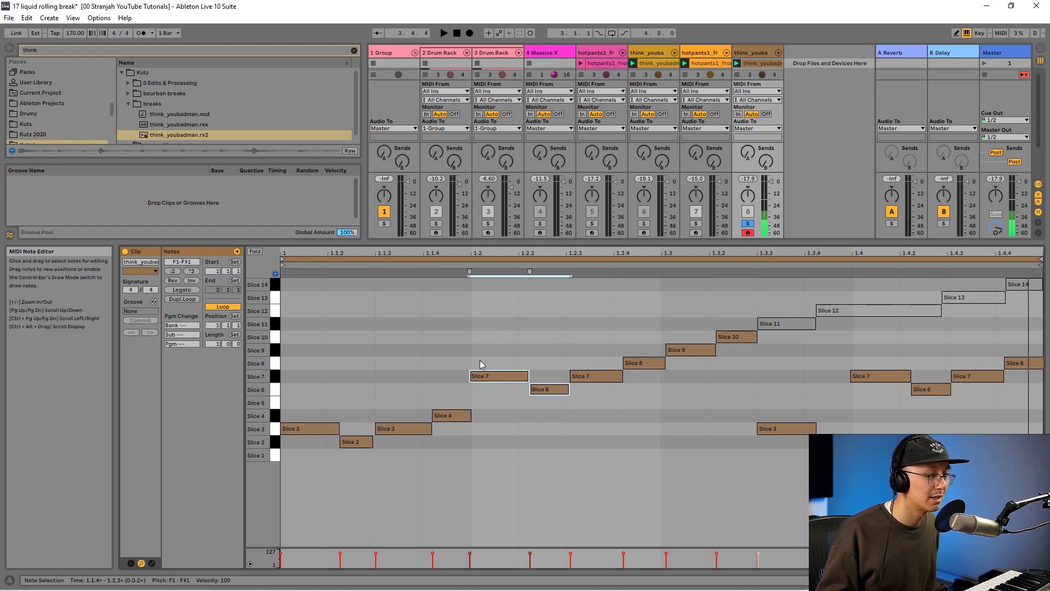
{"action": "left_click_drag", "start_coordinate": [634, 329], "coordinate": [591, 376]}
{"action": "left_click_drag", "start_coordinate": [725, 308], "coordinate": [697, 356]}
{"action": "left_click_drag", "start_coordinate": [870, 348], "coordinate": [923, 423]}
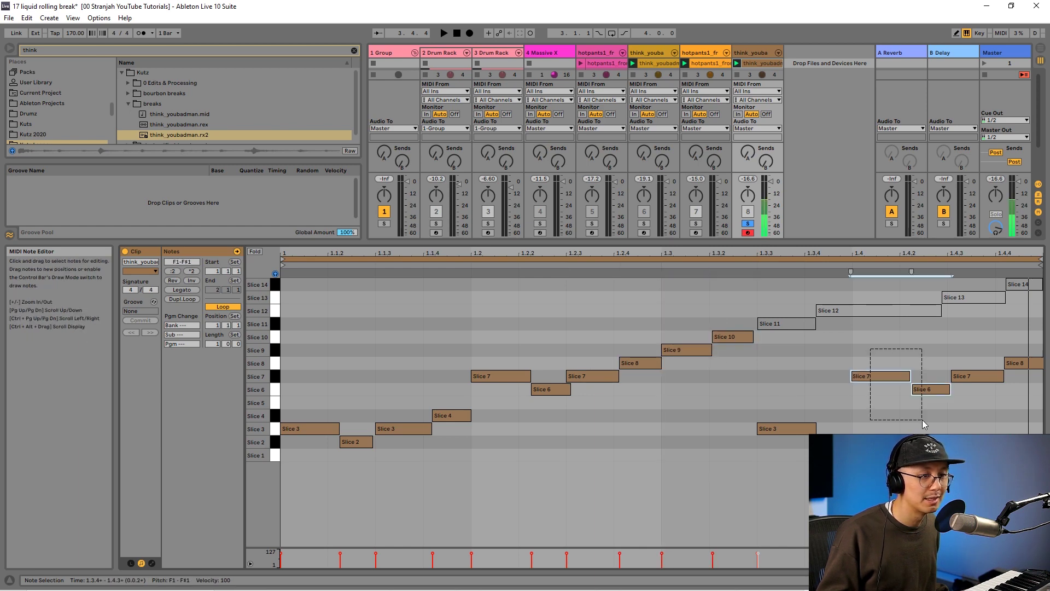
{"action": "left_click_drag", "start_coordinate": [879, 378], "coordinate": [882, 379]}
{"action": "left_click_drag", "start_coordinate": [989, 330], "coordinate": [968, 376]}
{"action": "key", "text": "space"}
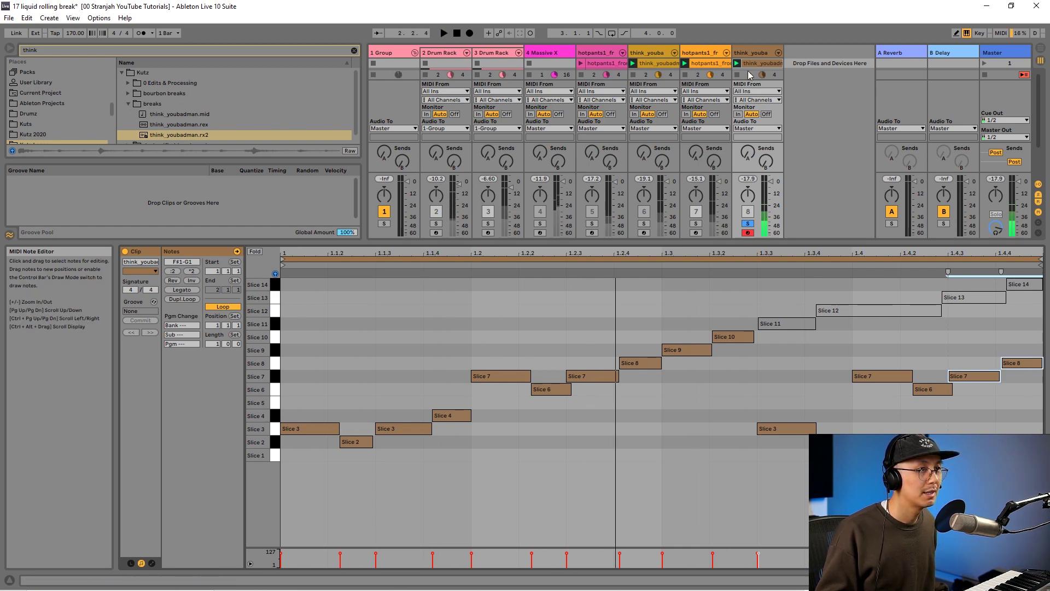
Transpose slice 1 of the think_youbadman rack by +3 st and copy that value to all sibling slices while listening
{"action": "left_click", "coordinate": [754, 53]}
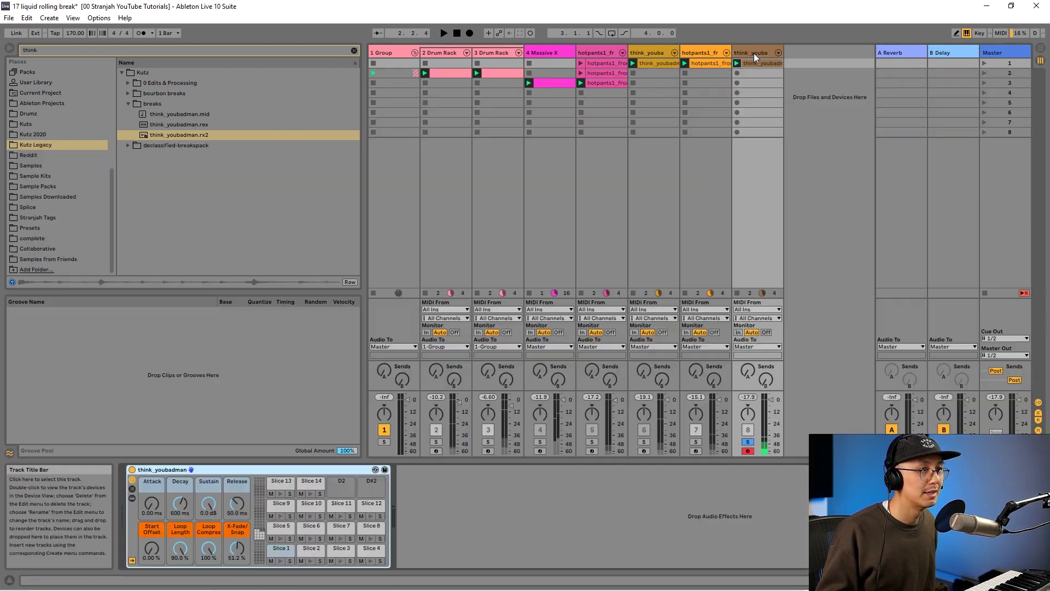
{"action": "left_click", "coordinate": [281, 550]}
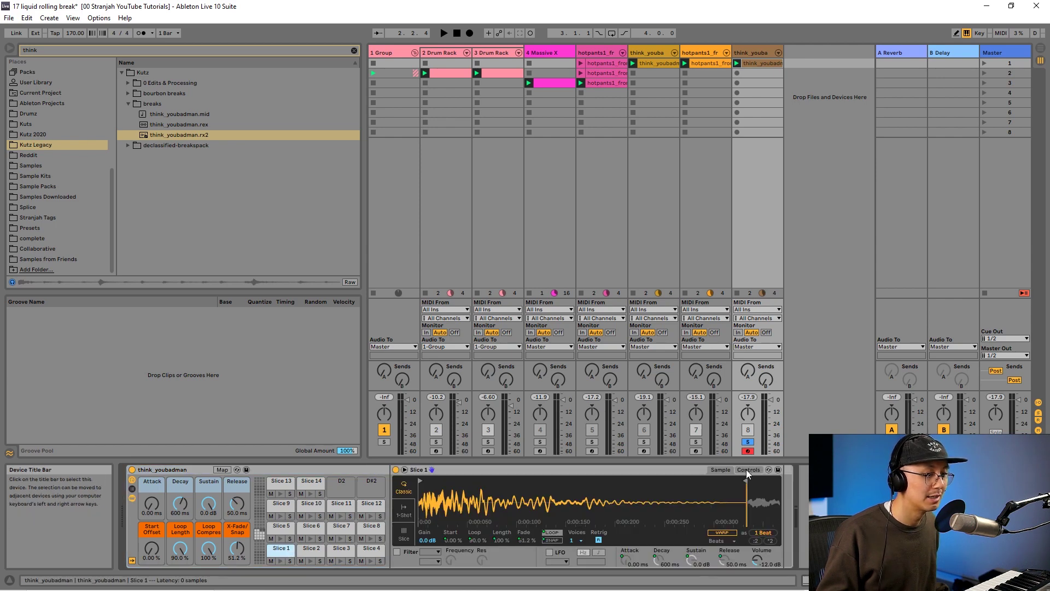
{"action": "left_click", "coordinate": [746, 469]}
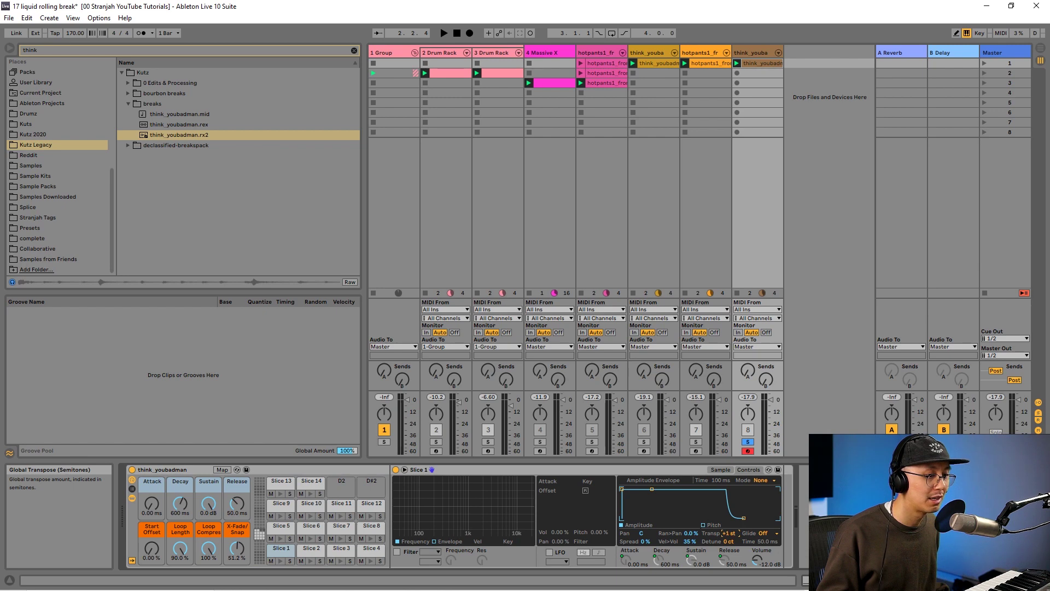
{"action": "key", "text": "space"}
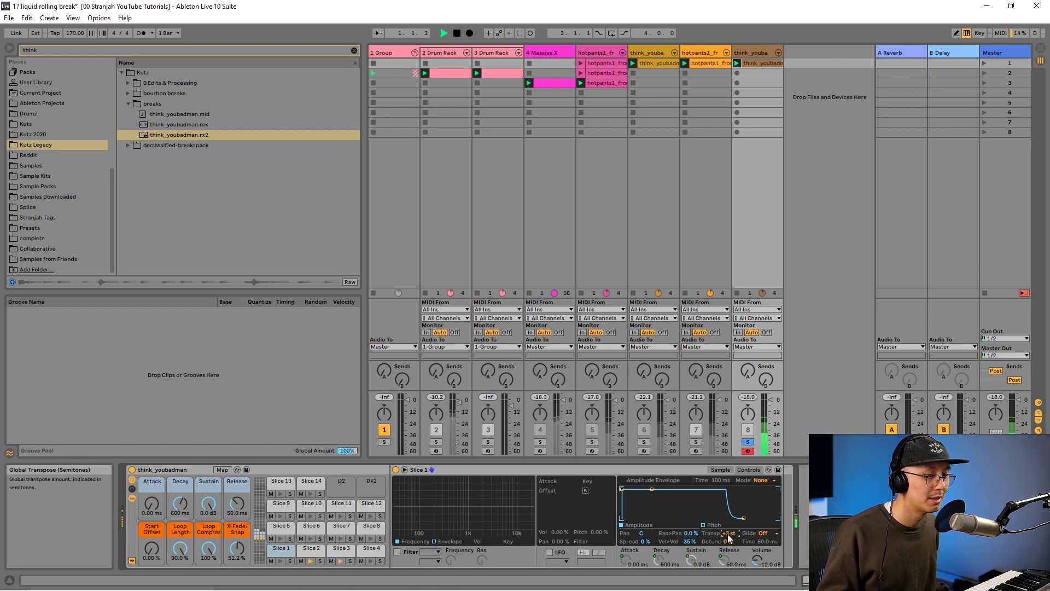
{"action": "right_click", "coordinate": [730, 535]}
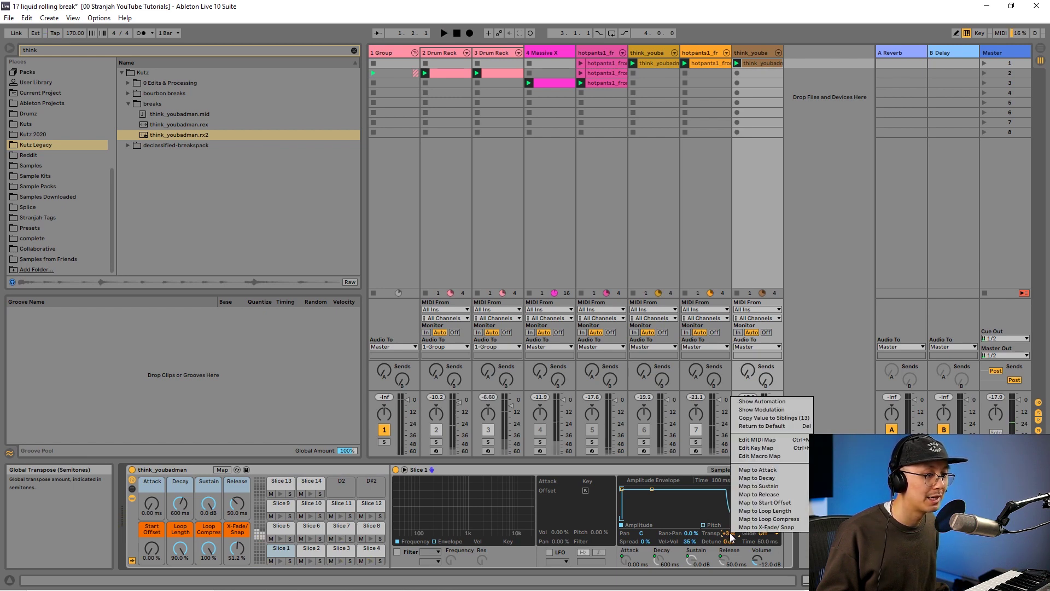
{"action": "left_click", "coordinate": [758, 418]}
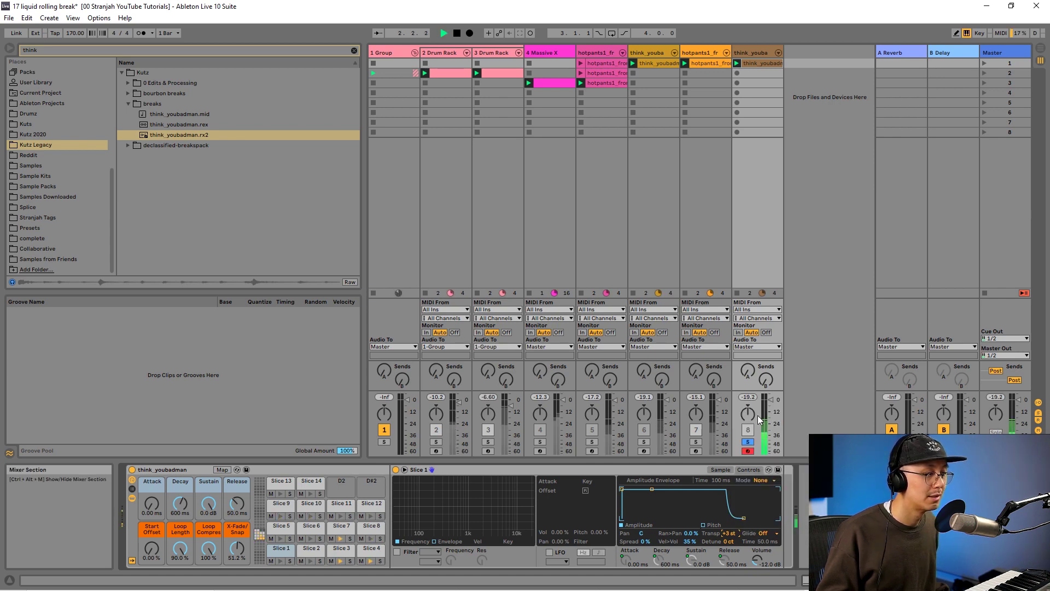
{"action": "key", "text": "space"}
Clear the browser search and add EQ Eight from the audio effects to the think_youbadman track
{"action": "left_click", "coordinate": [354, 50]}
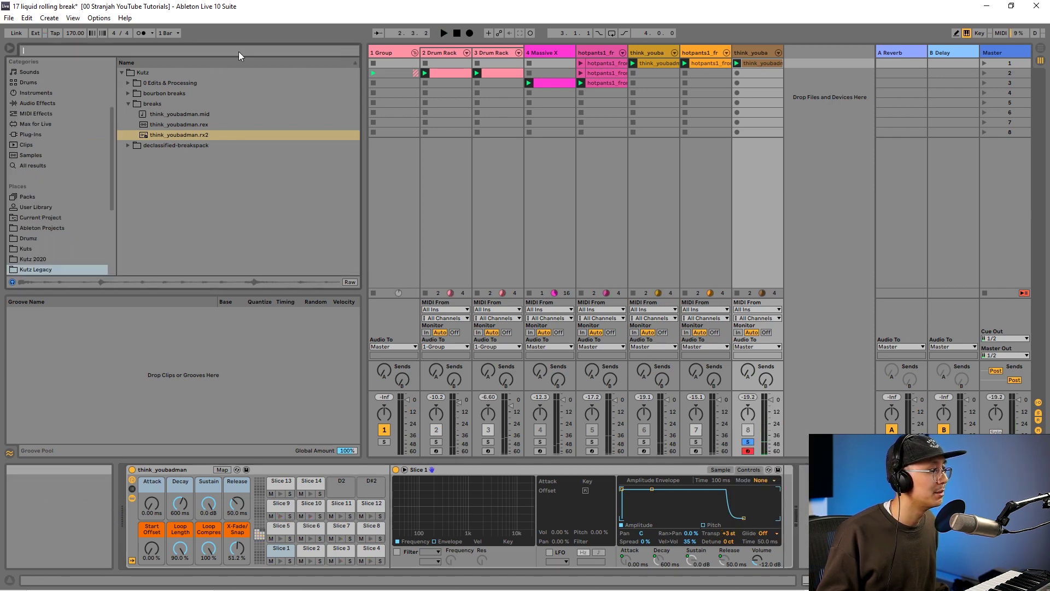
{"action": "left_click", "coordinate": [48, 113]}
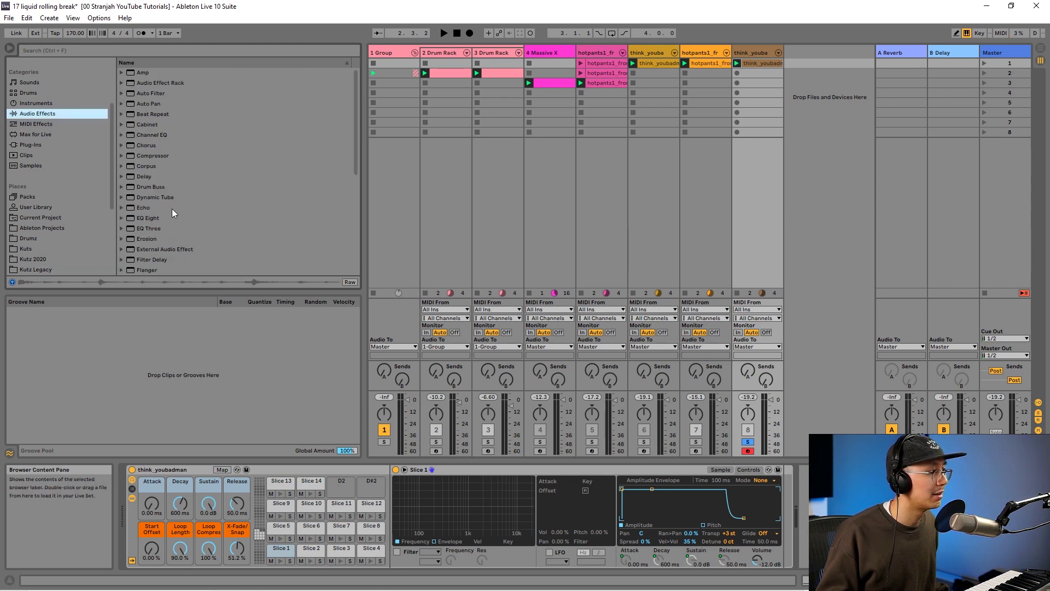
{"action": "left_click_drag", "start_coordinate": [159, 218], "coordinate": [751, 444]}
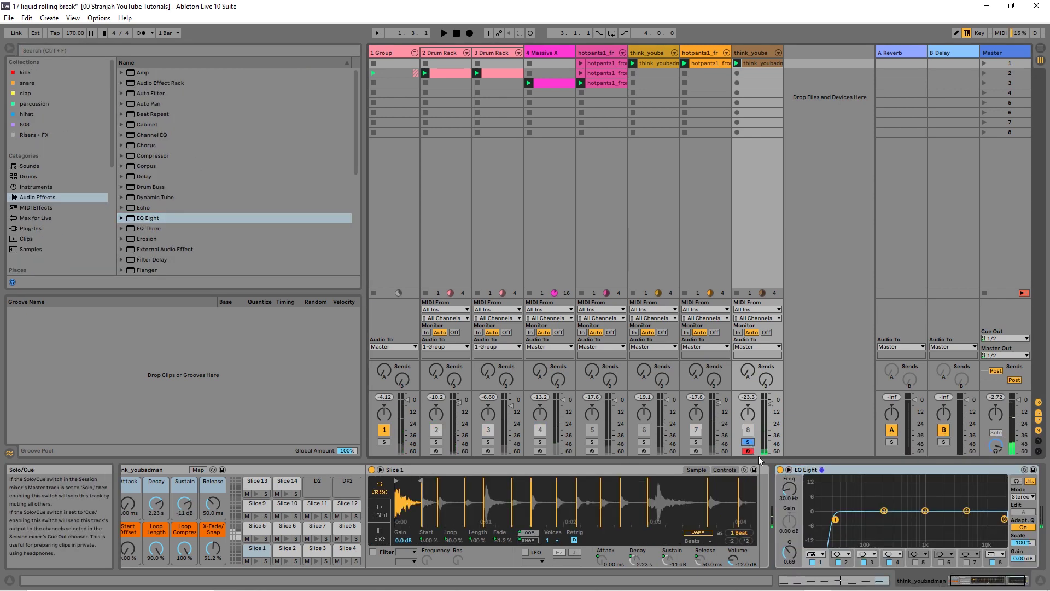
Raise the EQ Eight low-cut frequency on the think_youbadman track to about 489 Hz while listening to the break
{"action": "key", "text": "space"}
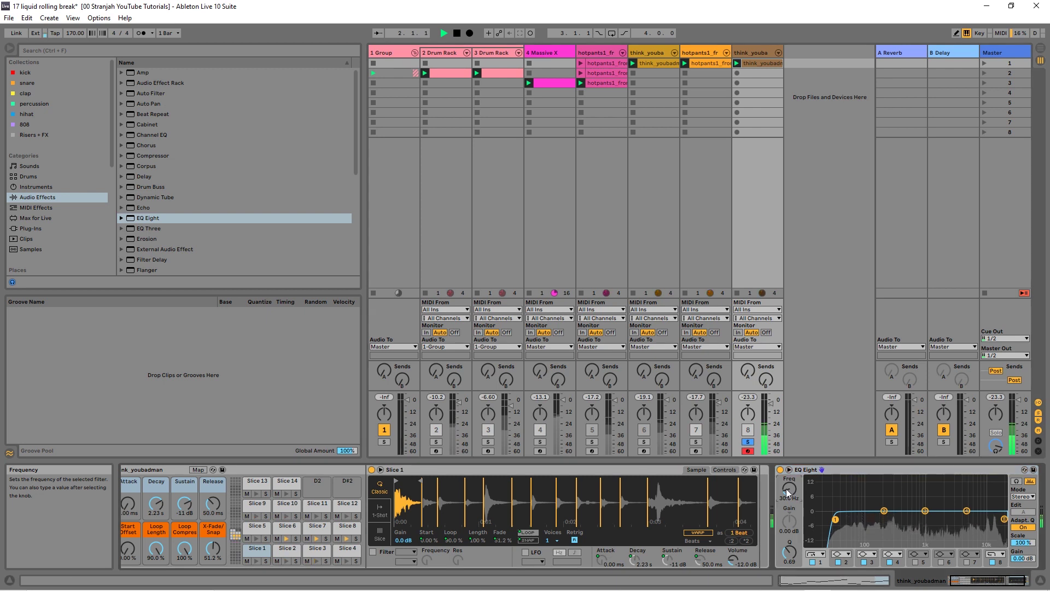
{"action": "left_click_drag", "start_coordinate": [786, 489], "coordinate": [786, 481]}
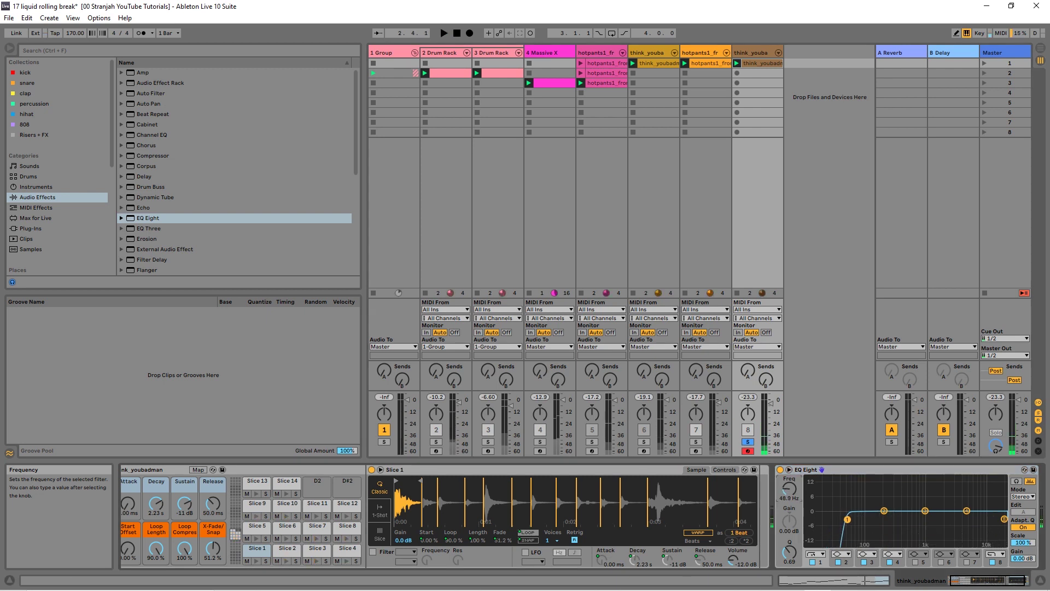
{"action": "type", "text": "220"}
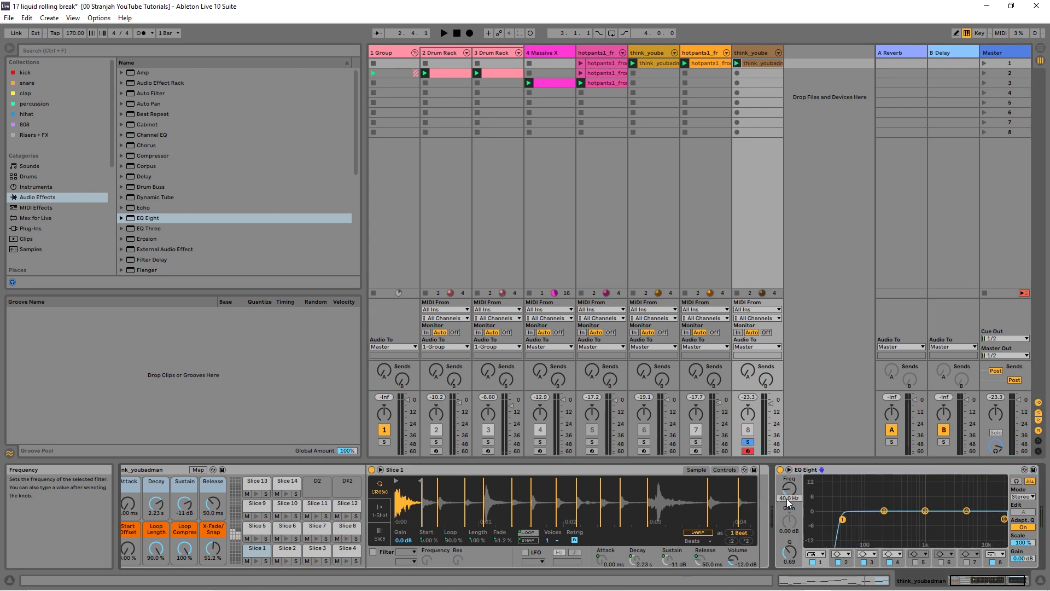
{"action": "key", "text": "Return"}
{"action": "key", "text": "space"}
{"action": "left_click_drag", "start_coordinate": [787, 498], "coordinate": [787, 481]}
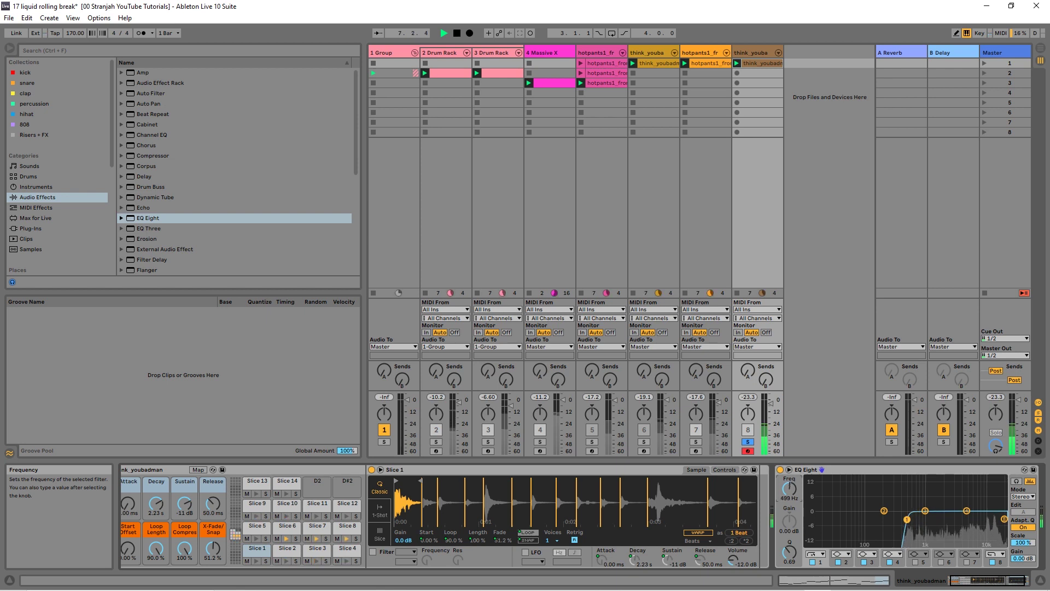
Boost EQ Eight's fourth band by about 4.3 dB near 9 kHz and shift the peak lower in frequency during playback
{"action": "left_click_drag", "start_coordinate": [966, 511], "coordinate": [981, 492]}
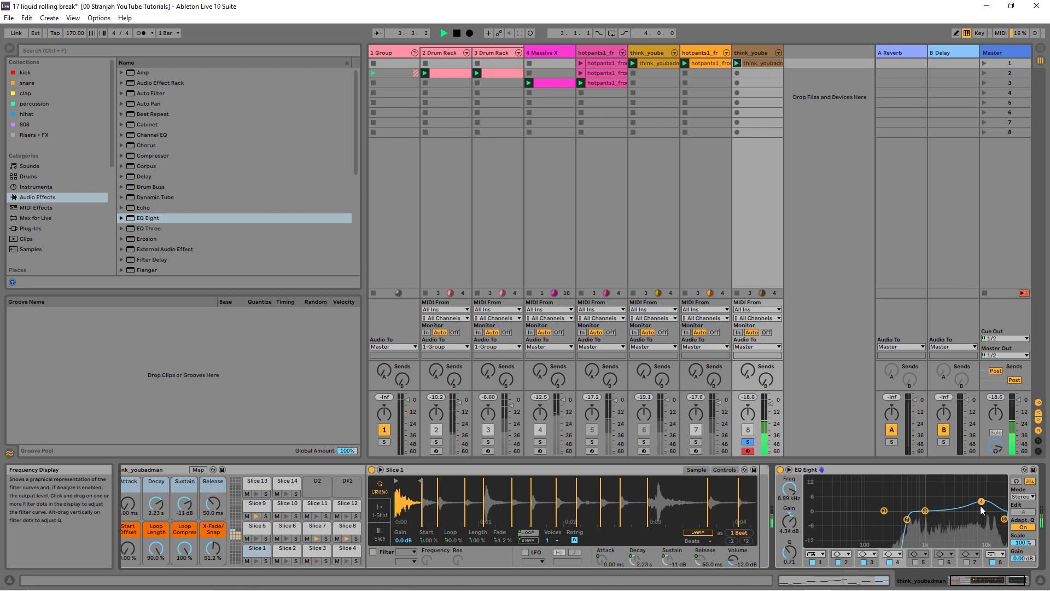
{"action": "left_click_drag", "start_coordinate": [979, 505], "coordinate": [951, 498]}
{"action": "key", "text": "space"}
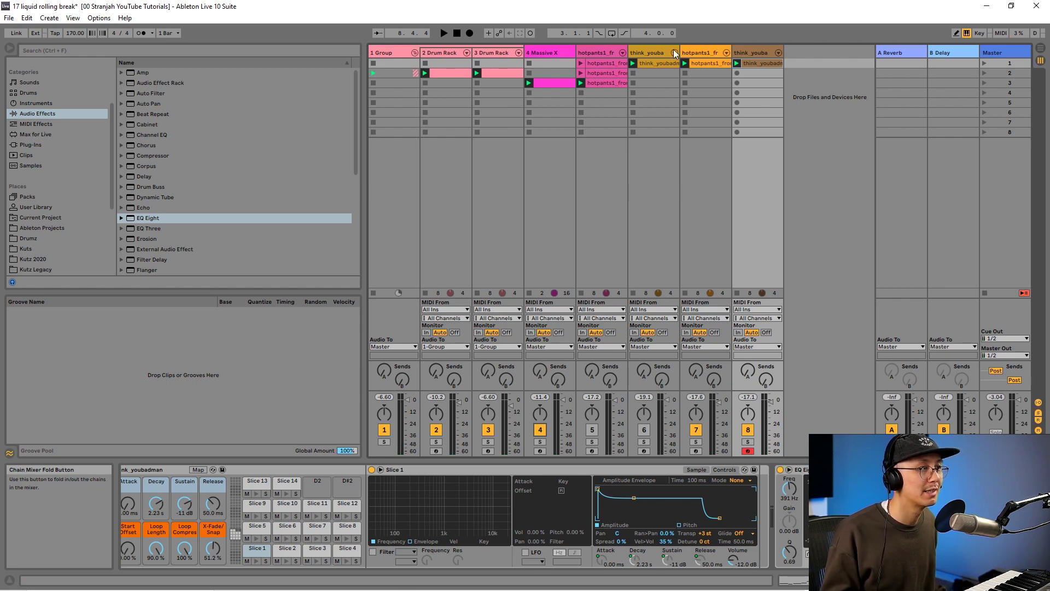
Solo the 1 Group track to hear the grouped drums alone, and turn its solo off again
{"action": "left_click", "coordinate": [387, 52]}
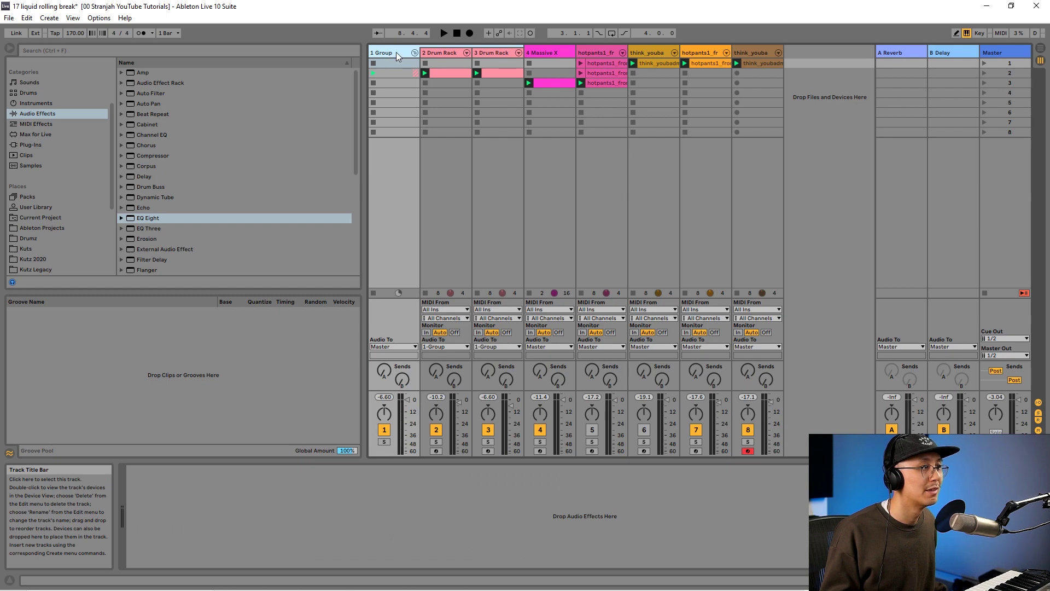
{"action": "left_click", "coordinate": [384, 442]}
{"action": "key", "text": "space"}
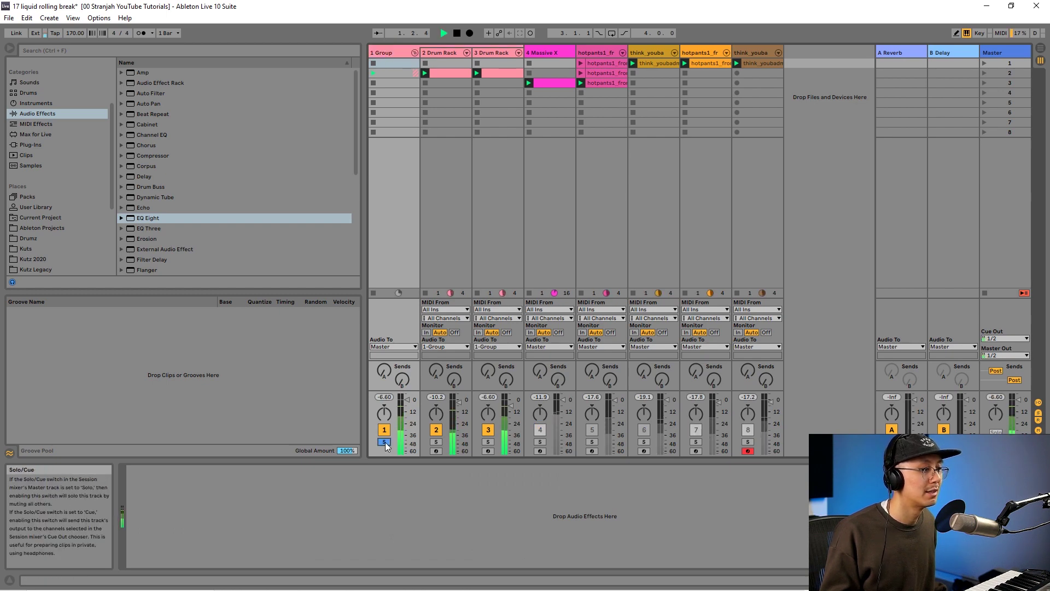
{"action": "key", "text": "space"}
{"action": "left_click", "coordinate": [385, 442]}
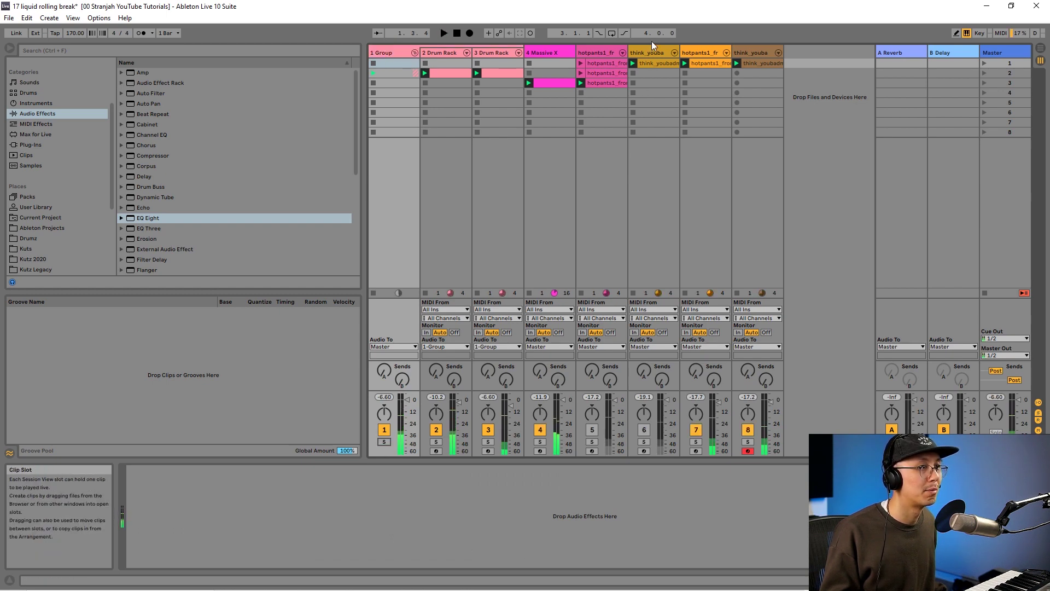
Move the active orange hotpants1 track and the new brown think_youbadman track together into 1 Group
{"action": "left_click", "coordinate": [702, 51]}
{"action": "left_click", "coordinate": [749, 50], "text": "shift"}
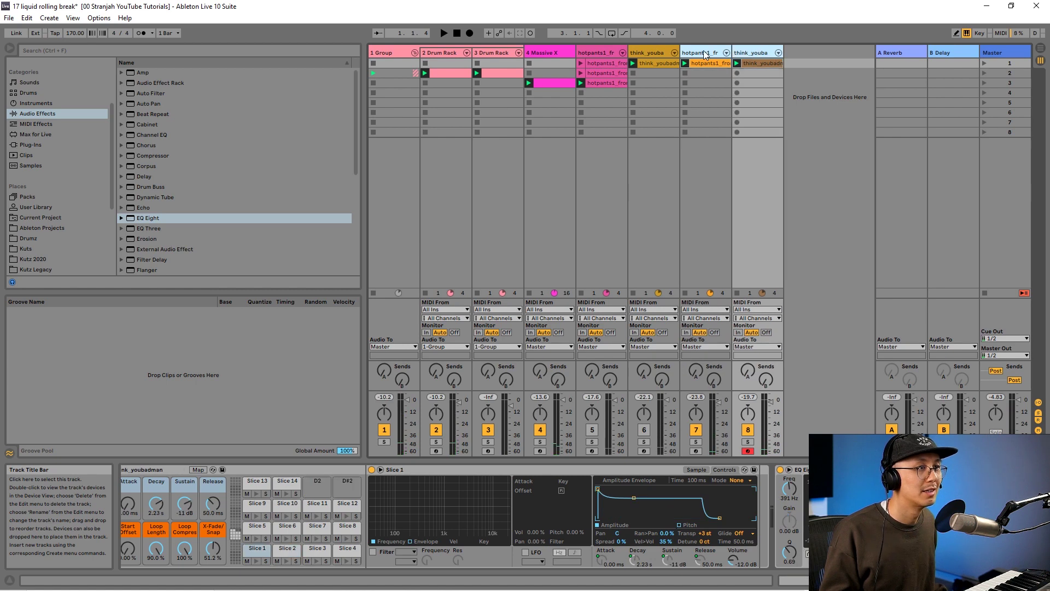
{"action": "left_click_drag", "start_coordinate": [536, 53], "coordinate": [398, 51]}
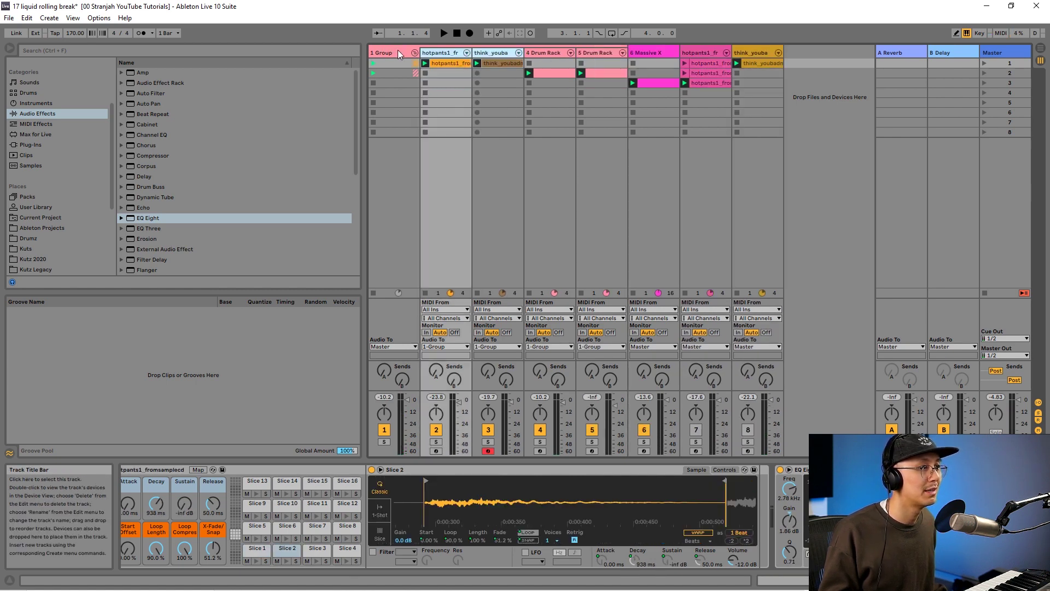
Add a Glue Compressor to the 1 Group track so it processes all the grouped drums
{"action": "key", "text": "space"}
{"action": "left_click", "coordinate": [398, 52]}
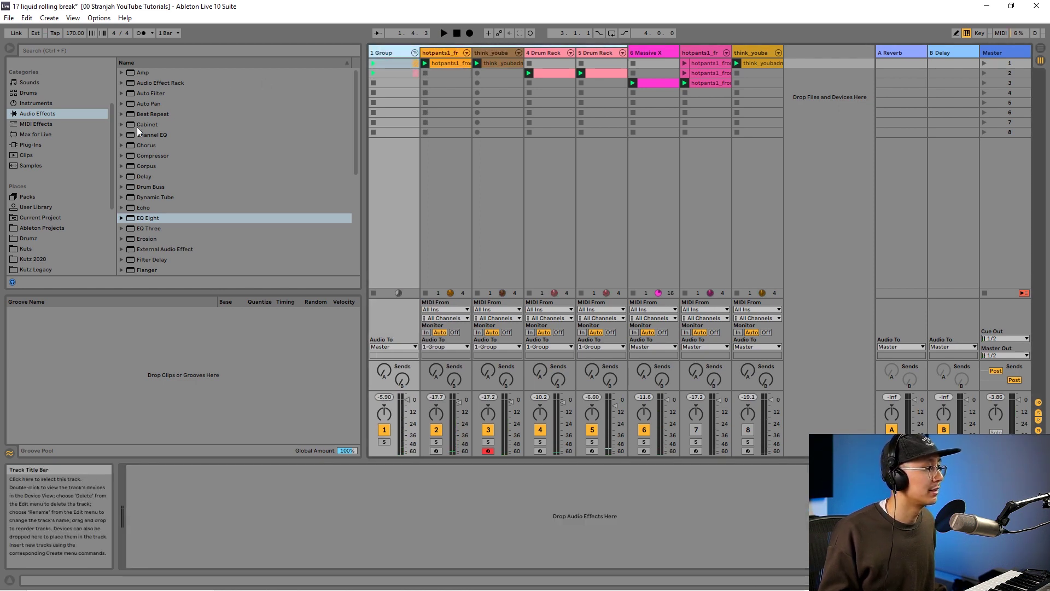
{"action": "left_click", "coordinate": [50, 113]}
{"action": "scroll", "coordinate": [146, 169], "scroll_direction": "down", "scroll_amount": 2}
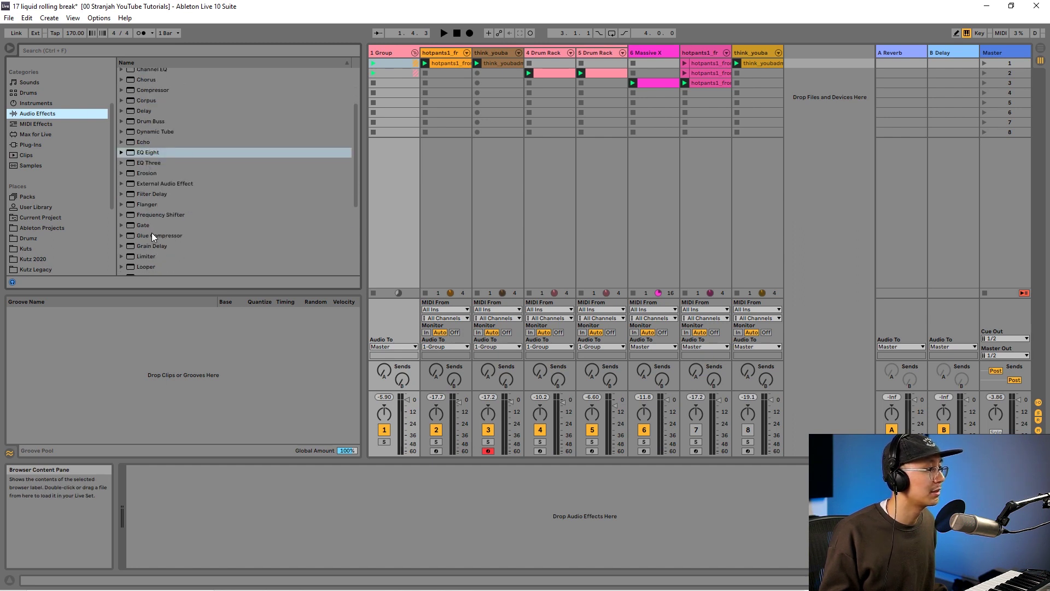
{"action": "left_click_drag", "start_coordinate": [152, 235], "coordinate": [425, 526]}
Set the Glue Compressor's threshold to about -19.4 dB and its makeup gain to 4.60 dB while listening to the break
{"action": "key", "text": "space"}
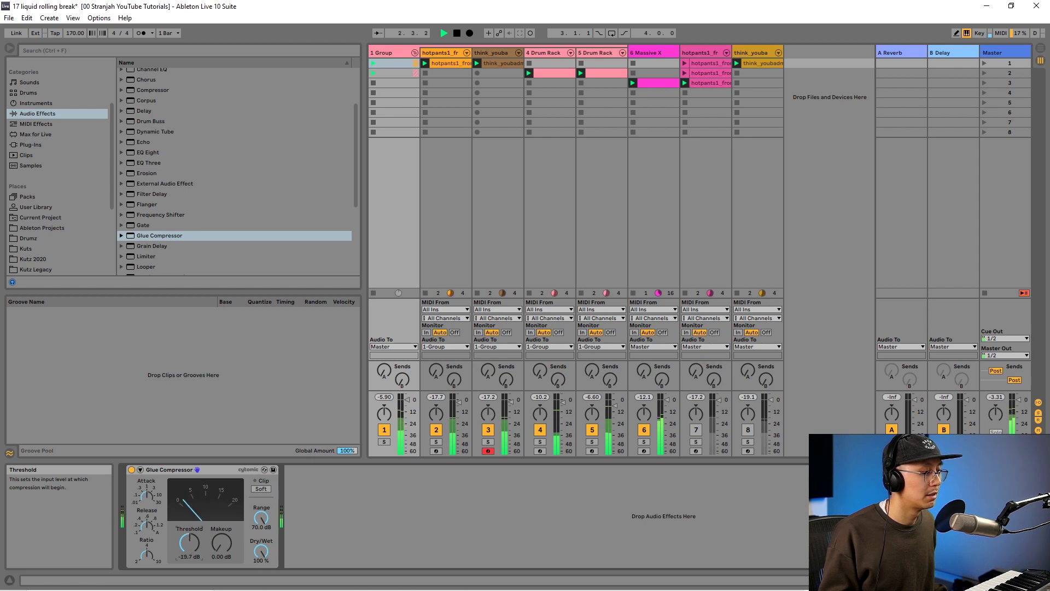
{"action": "left_click_drag", "start_coordinate": [221, 542], "coordinate": [221, 525]}
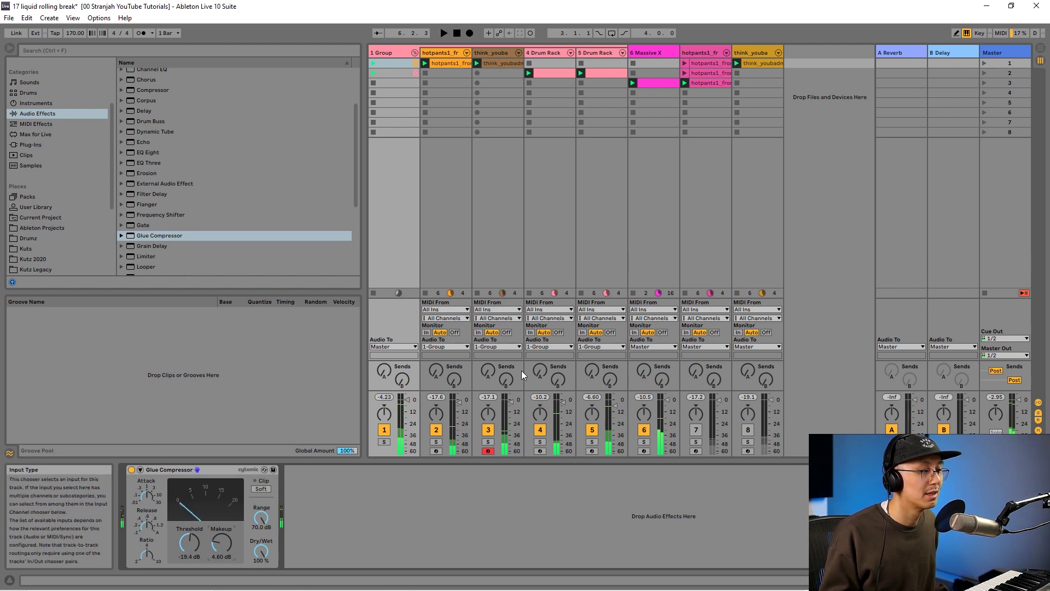
{"action": "key", "text": "space"}
Adjust the volume of the think_youbadman track in the group to -3.7 dB during playback
{"action": "key", "text": "space"}
{"action": "left_click_drag", "start_coordinate": [460, 402], "coordinate": [512, 401]}
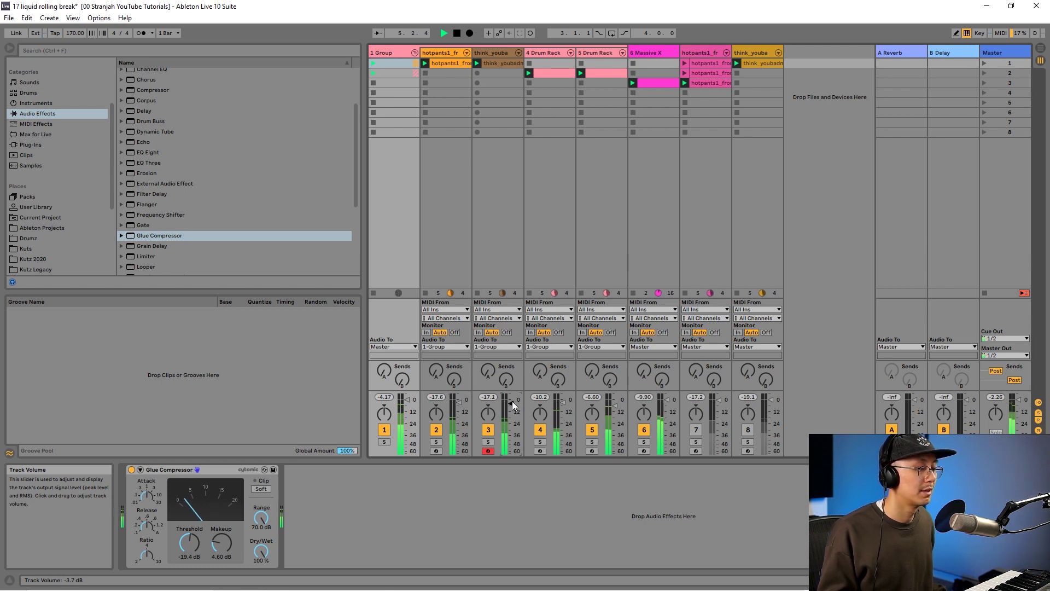
Bypass the Glue Compressor and re-enable it during playback to compare the drum group with and without compression
{"action": "left_click", "coordinate": [132, 470]}
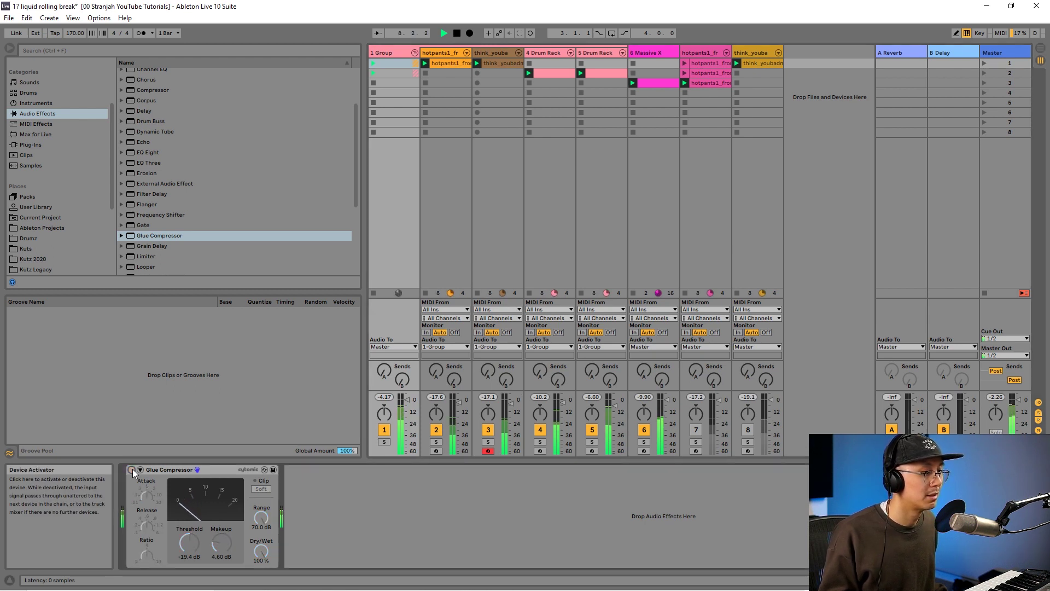
{"action": "left_click", "coordinate": [132, 469]}
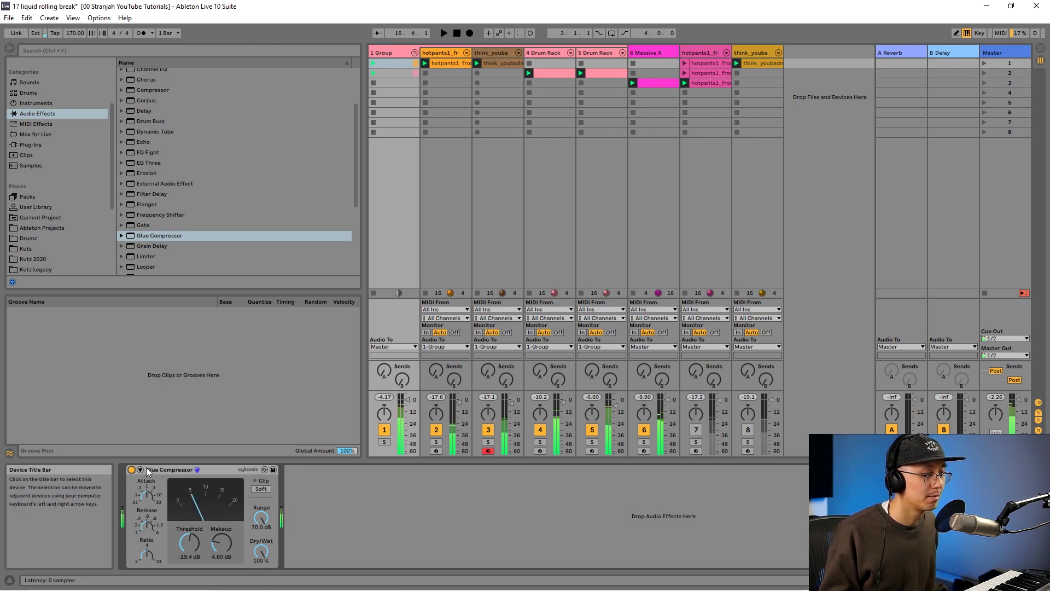
{"action": "key", "text": "space"}
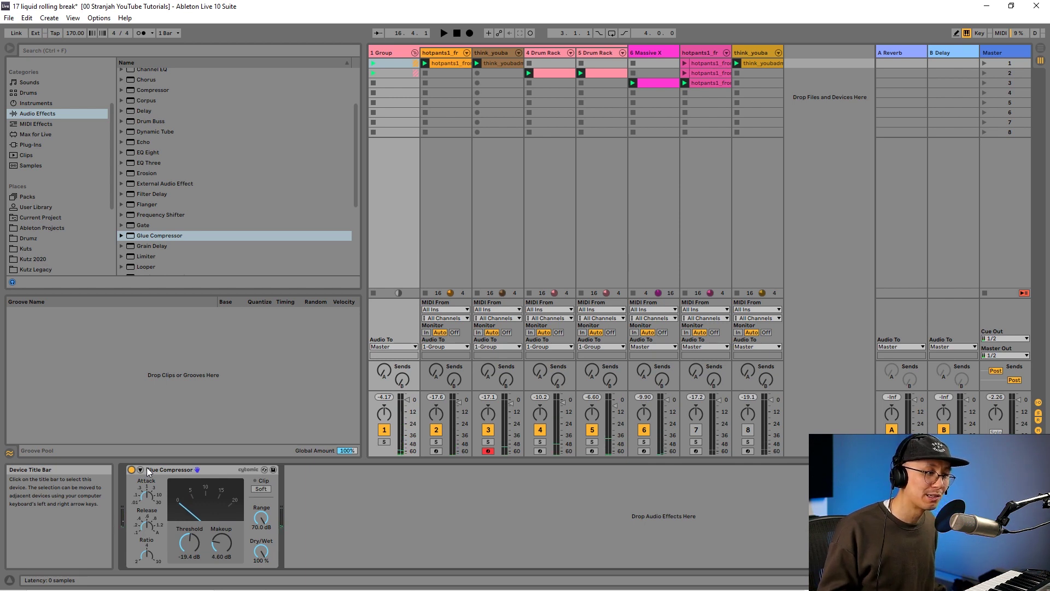